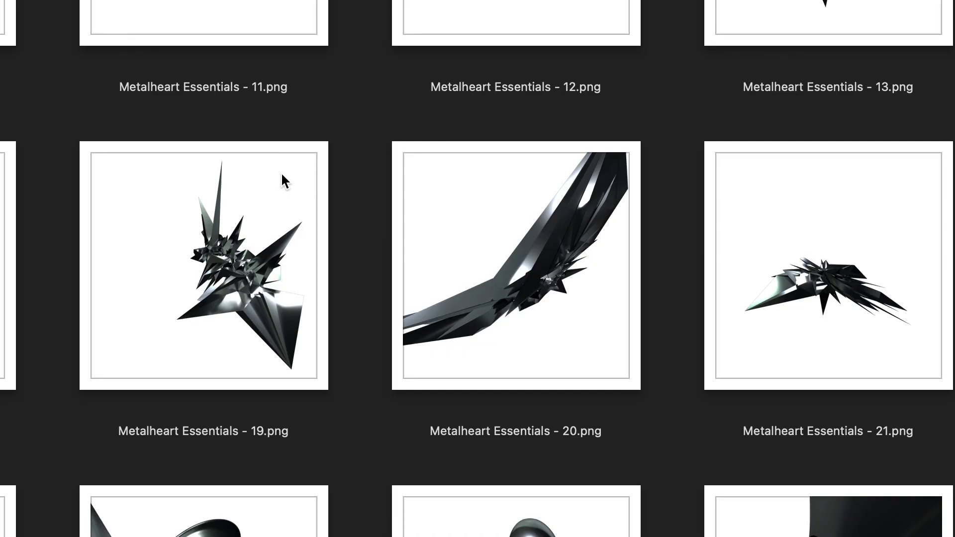
- Browse the Metalheart Essentials PNG thumbnails of chrome spiky renders for reference
{"action": "scroll", "coordinate": [281, 174], "scroll_direction": "down", "scroll_amount": 5}
{"action": "scroll", "coordinate": [282, 174], "scroll_direction": "down", "scroll_amount": 7}
{"action": "scroll", "coordinate": [282, 174], "scroll_direction": "right", "scroll_amount": 2}
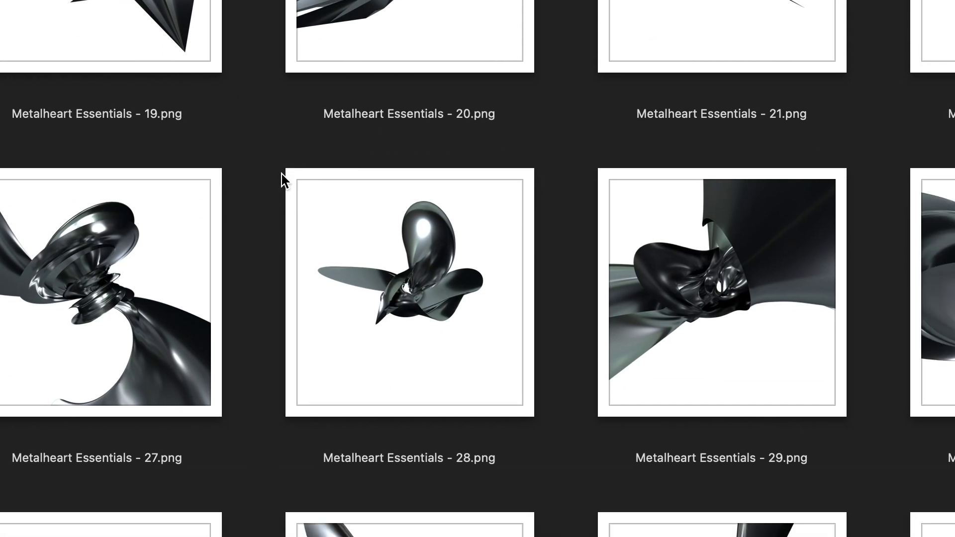
{"action": "scroll", "coordinate": [281, 174], "scroll_direction": "down", "scroll_amount": 6}
{"action": "scroll", "coordinate": [281, 174], "scroll_direction": "left", "scroll_amount": 3}
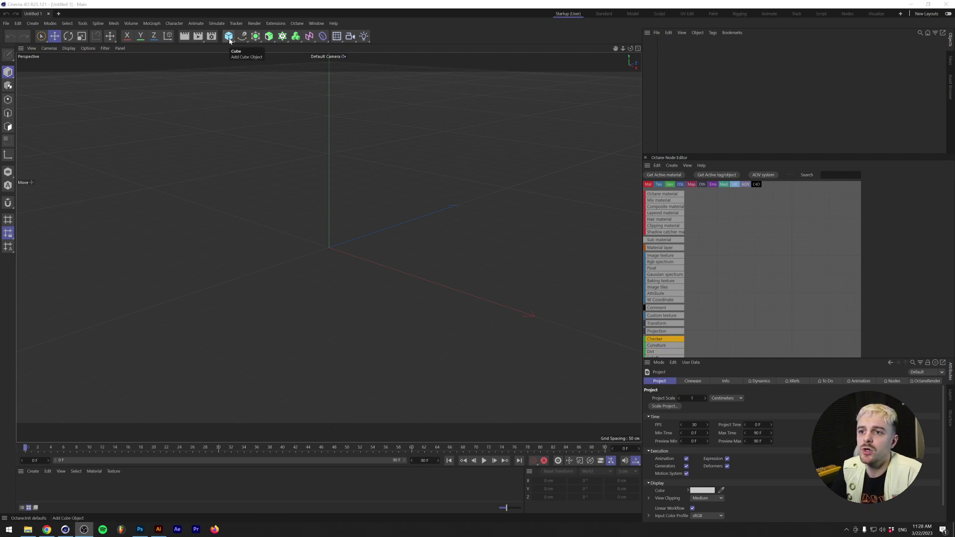
- Switch the viewport to Gouraud Shading (Lines) and add a cube to the scene
{"action": "left_click", "coordinate": [68, 48]}
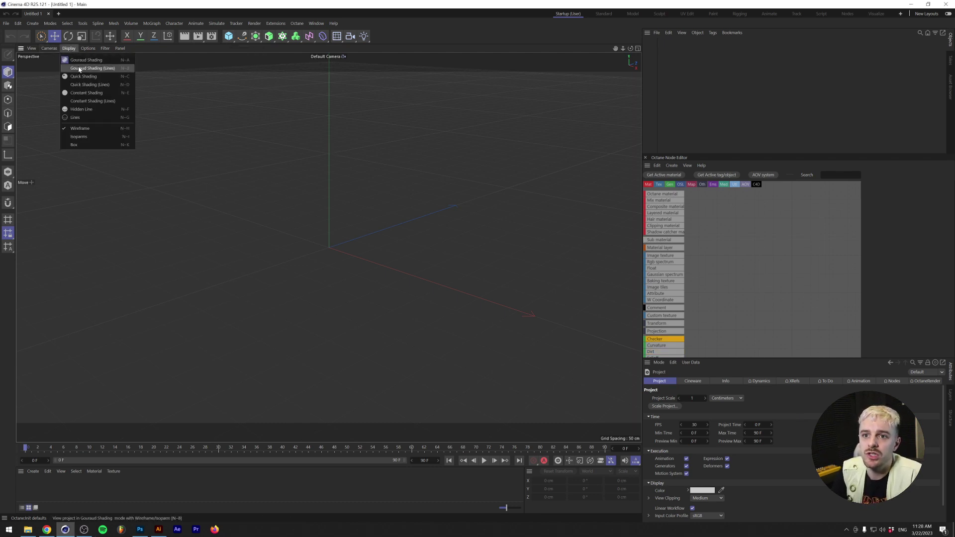
{"action": "left_click", "coordinate": [78, 69]}
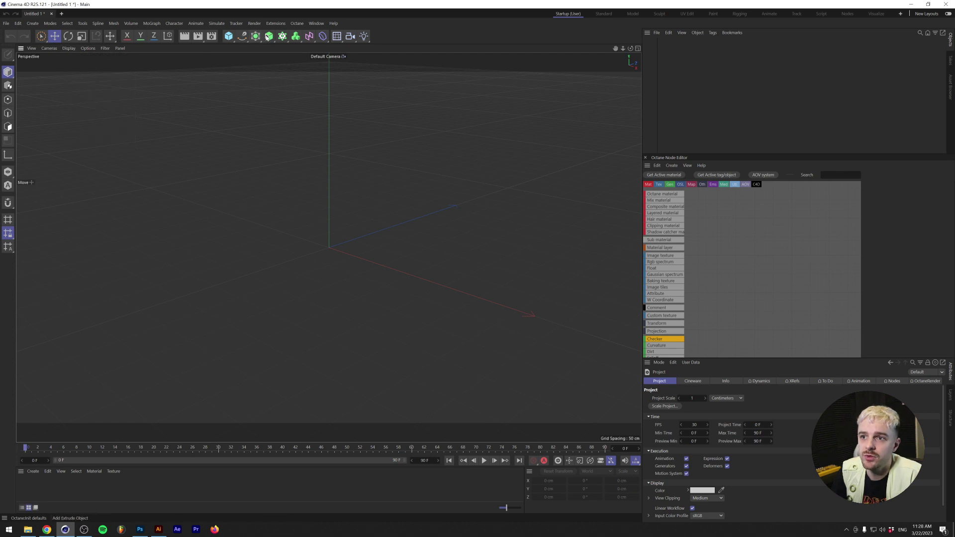
{"action": "left_click", "coordinate": [230, 37]}
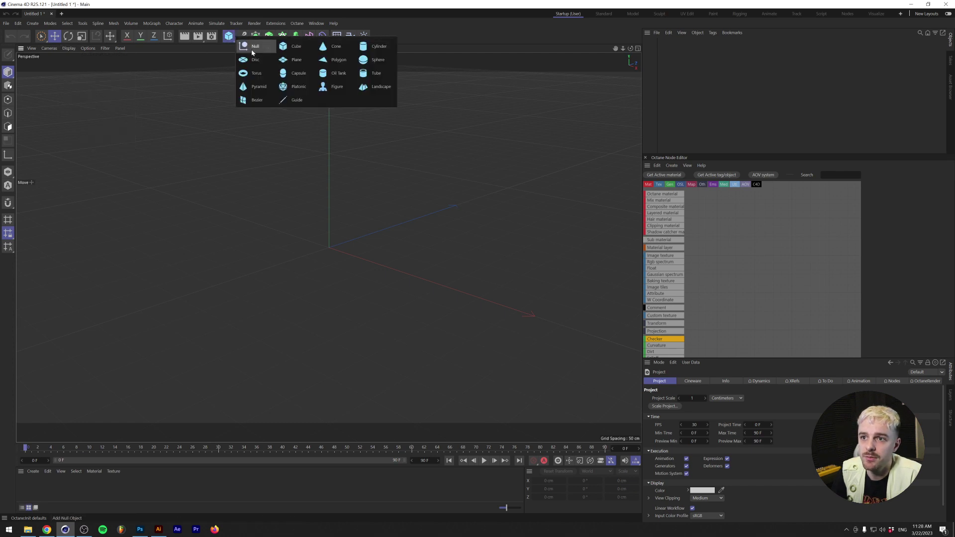
{"action": "left_click", "coordinate": [296, 47]}
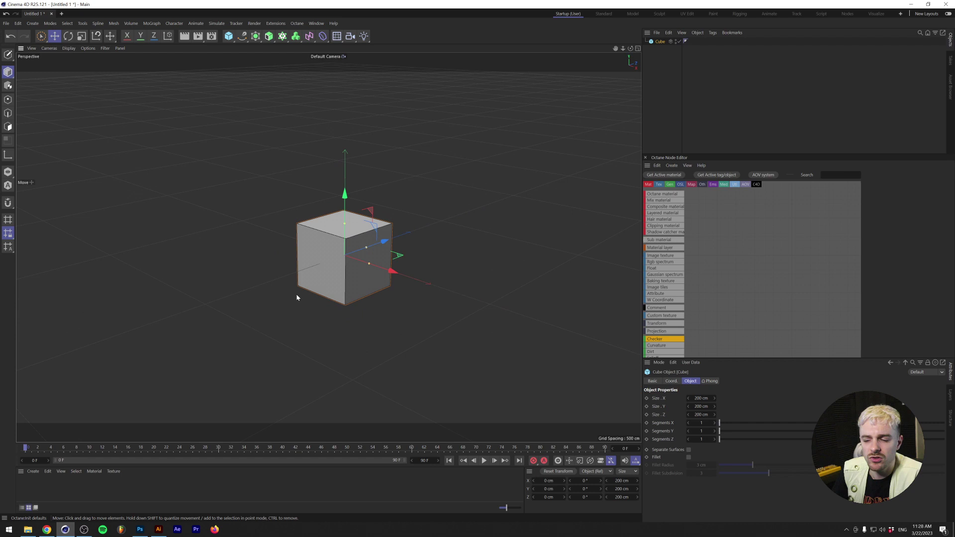
- Give the cube 3 segments on X, Y and Z and make it editable
{"action": "left_click", "coordinate": [714, 423]}
{"action": "left_click", "coordinate": [714, 431]}
{"action": "left_click", "coordinate": [714, 439]}
{"action": "left_click", "coordinate": [714, 439]}
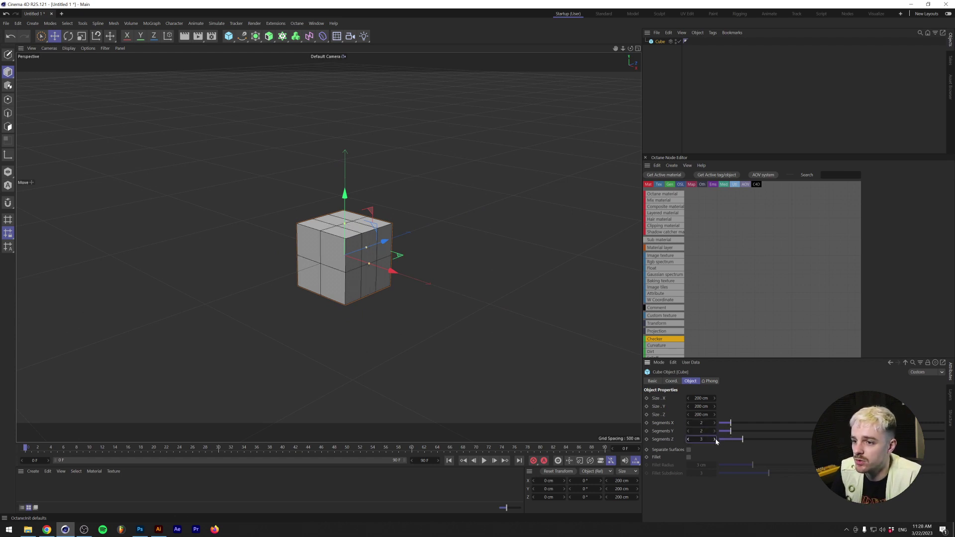
{"action": "left_click", "coordinate": [715, 422]}
{"action": "left_click", "coordinate": [714, 431]}
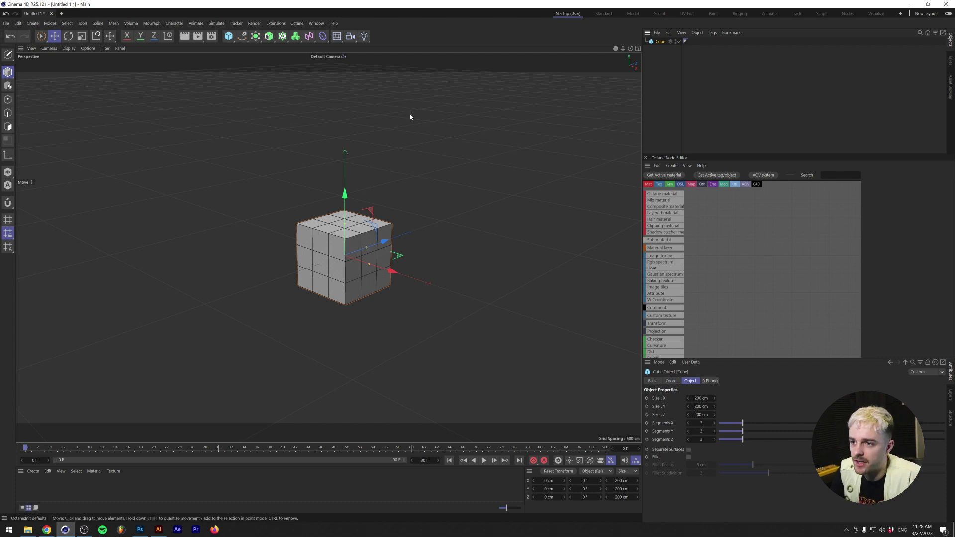
{"action": "left_click", "coordinate": [9, 56]}
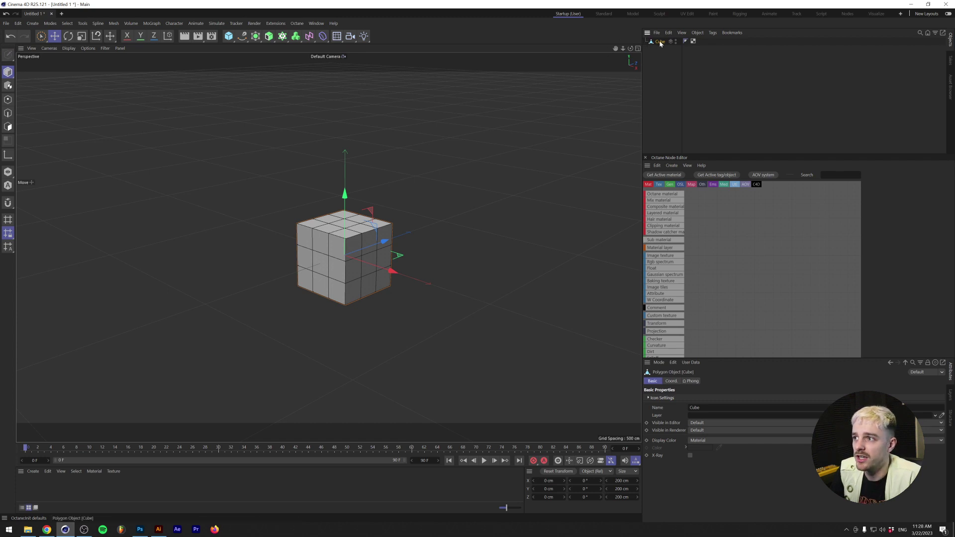
- Add a Displacer deformer to the cube and load a Noise shader into it
{"action": "left_click", "coordinate": [323, 36]}
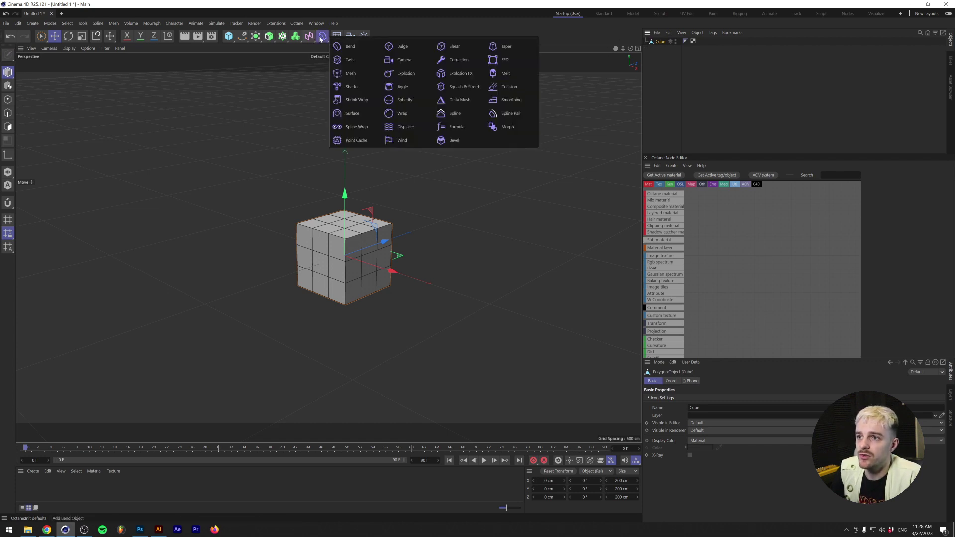
{"action": "left_click", "coordinate": [407, 127]}
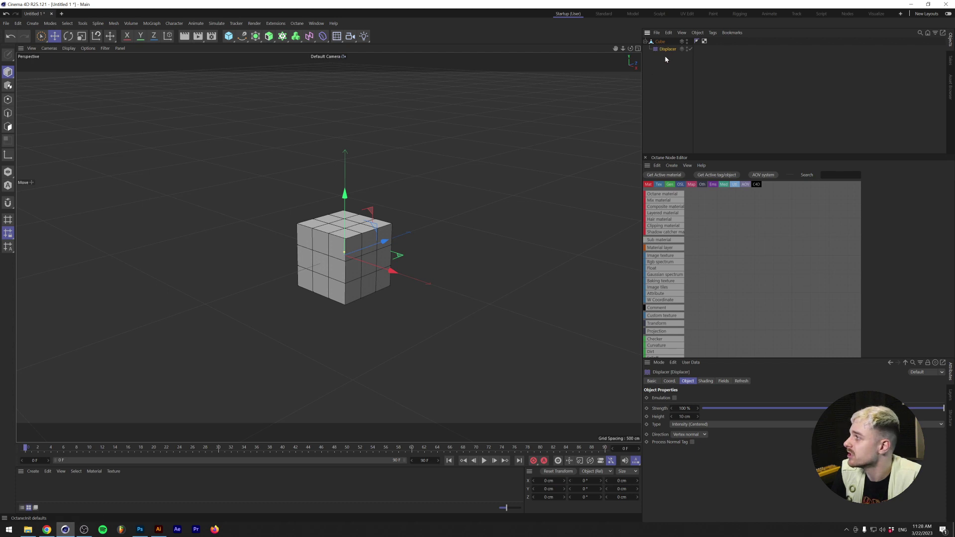
{"action": "left_click", "coordinate": [704, 382]}
{"action": "left_click", "coordinate": [670, 406]}
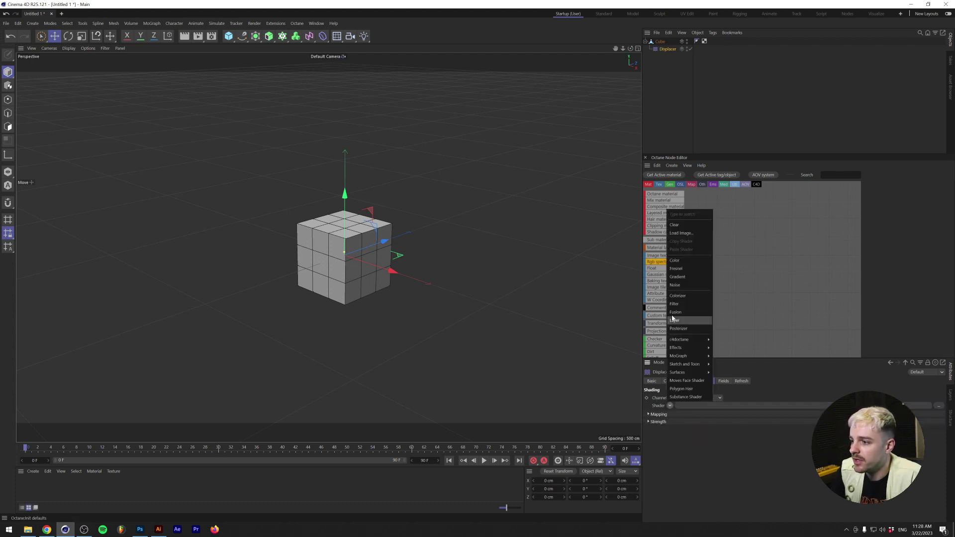
{"action": "left_click", "coordinate": [683, 287]}
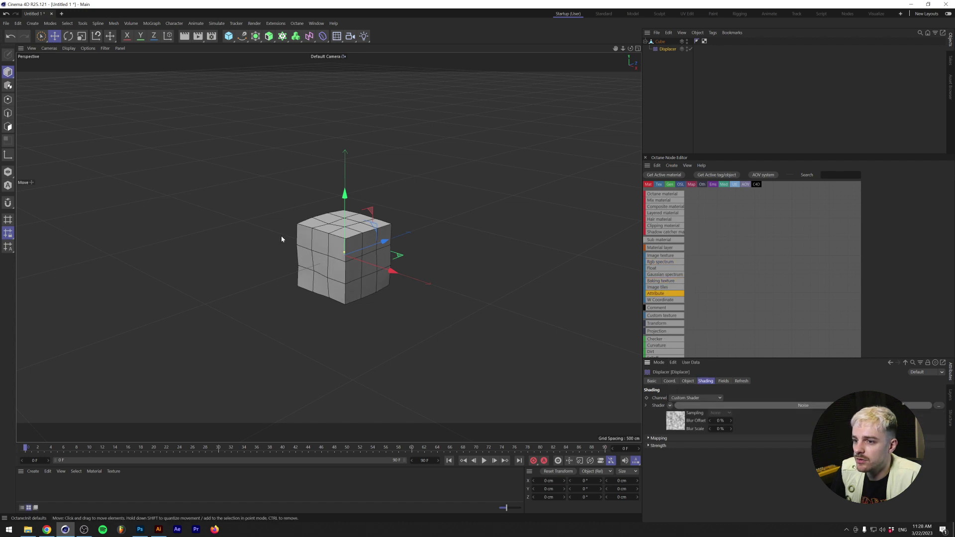
- Set the Displacer height to 1000 cm, after first trying 100 cm
{"action": "left_click", "coordinate": [687, 381]}
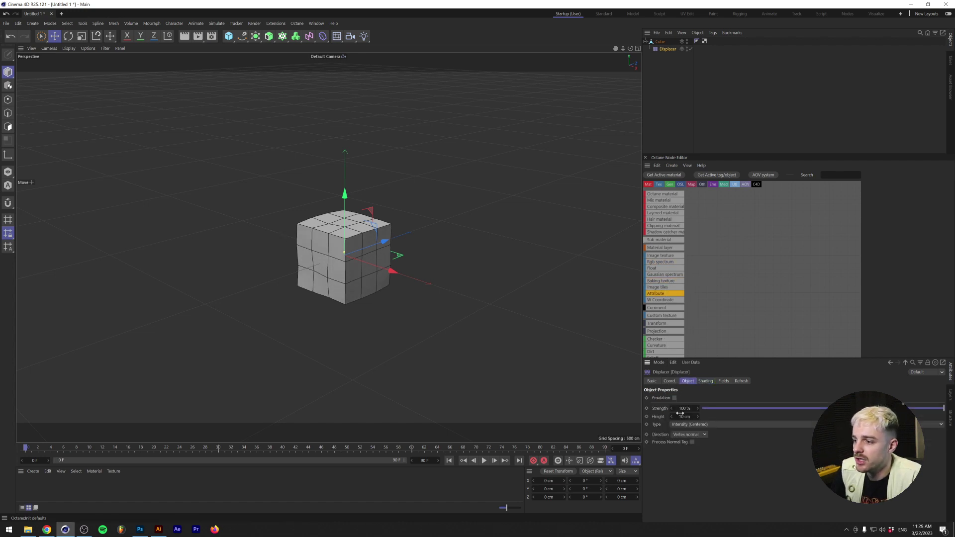
{"action": "left_click", "coordinate": [685, 415]}
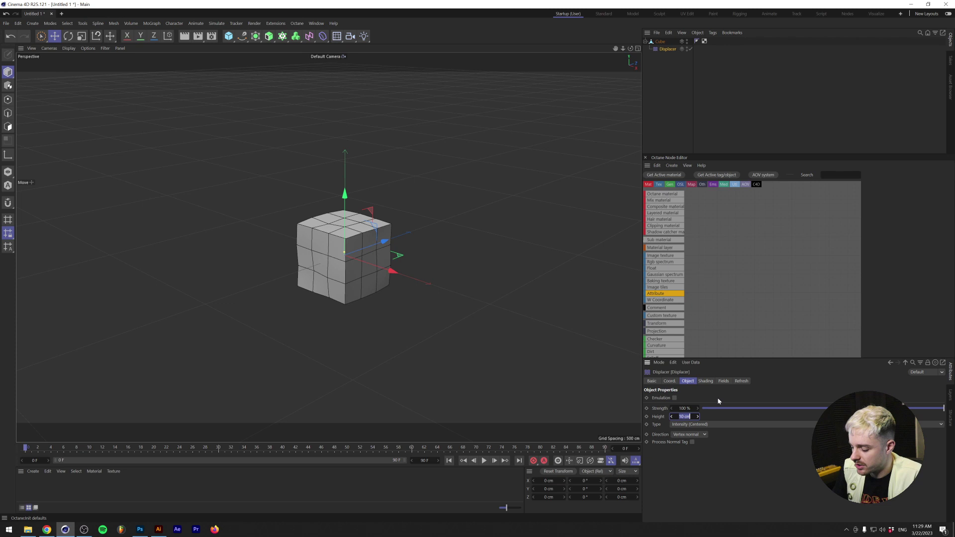
{"action": "type", "text": "100"}
{"action": "key", "text": "Return"}
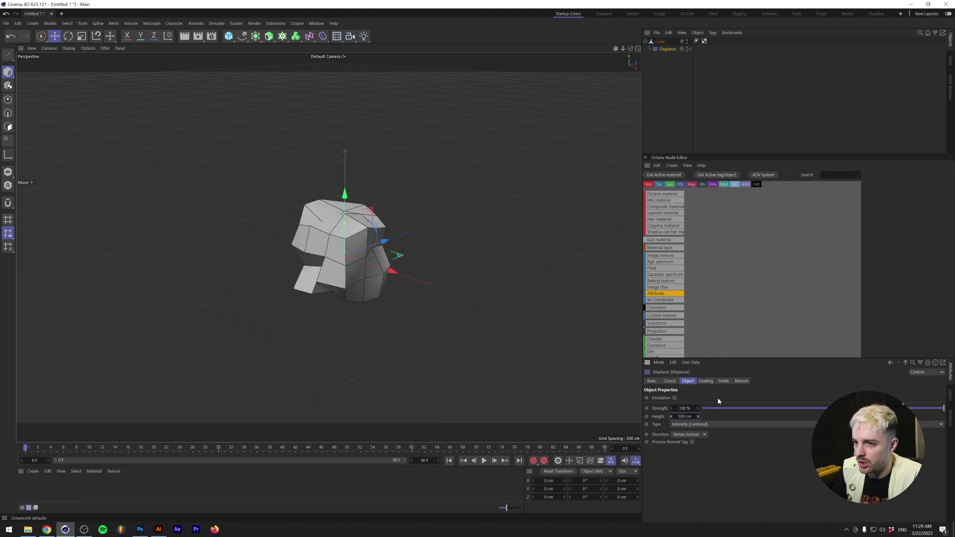
{"action": "left_click", "coordinate": [684, 416]}
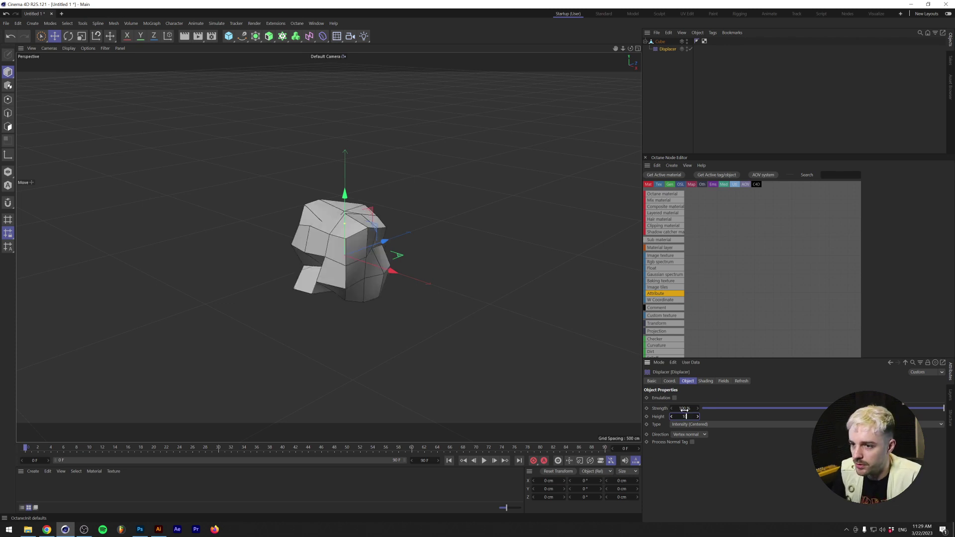
{"action": "type", "text": "1000"}
{"action": "key", "text": "Return"}
{"action": "mouse_move", "coordinate": [360, 246]}
{"action": "left_mouse_down", "text": "alt"}
{"action": "mouse_move", "coordinate": [454, 168]}
{"action": "mouse_move", "coordinate": [336, 238]}
{"action": "mouse_move", "coordinate": [411, 193]}
{"action": "mouse_move", "coordinate": [371, 200]}
{"action": "mouse_move", "coordinate": [412, 189]}
{"action": "left_mouse_up", "text": "alt"}
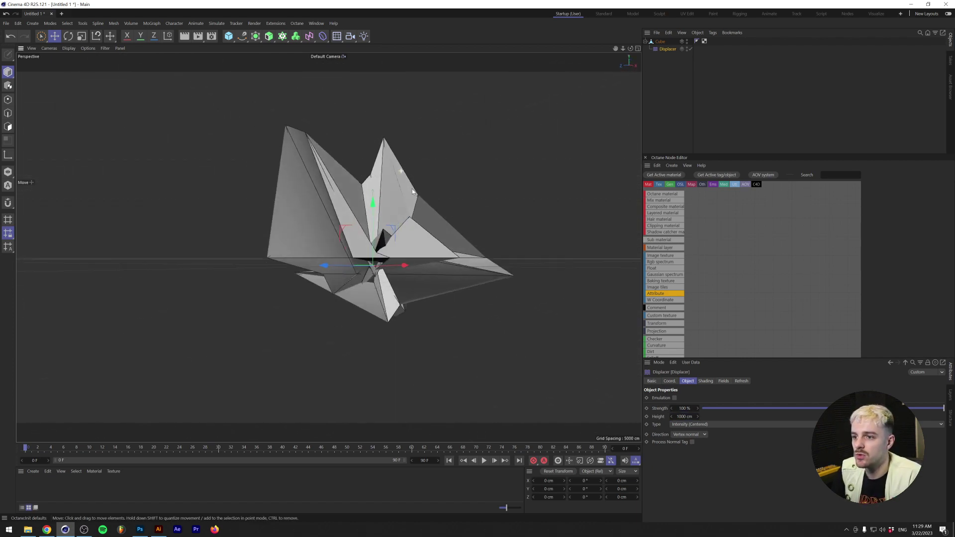
{"action": "left_click", "coordinate": [705, 381]}
- Set the Noise shader's global scale to 1000%, change its seed, and keep the Noise type
{"action": "left_click", "coordinate": [737, 406]}
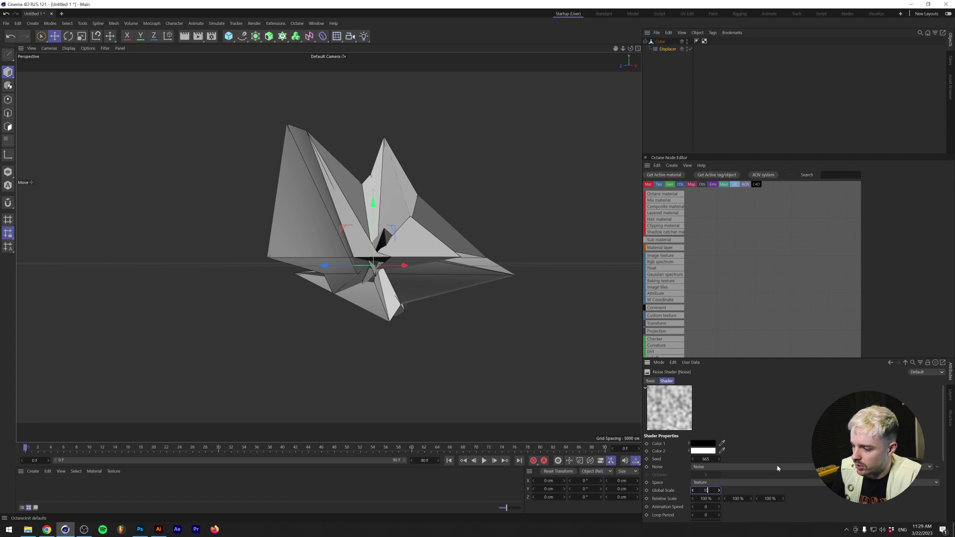
{"action": "key", "text": "Return"}
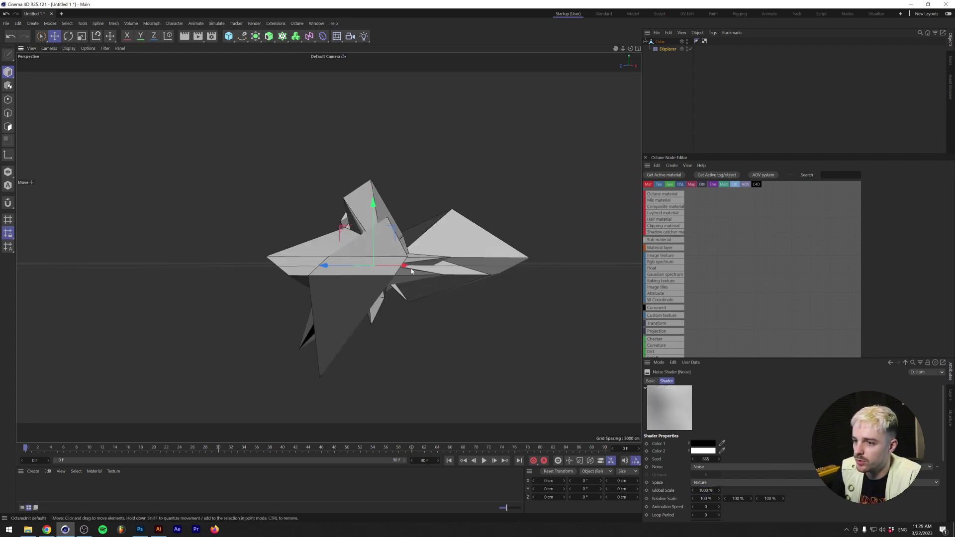
{"action": "left_click_drag", "start_coordinate": [378, 318], "coordinate": [350, 279], "text": "alt"}
{"action": "left_click_drag", "start_coordinate": [704, 459], "coordinate": [751, 459]}
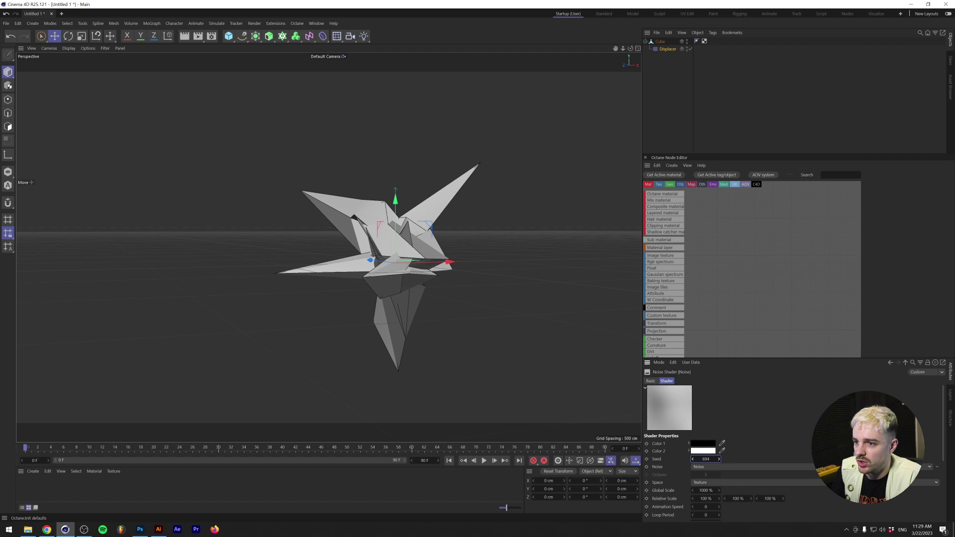
{"action": "left_click", "coordinate": [735, 467]}
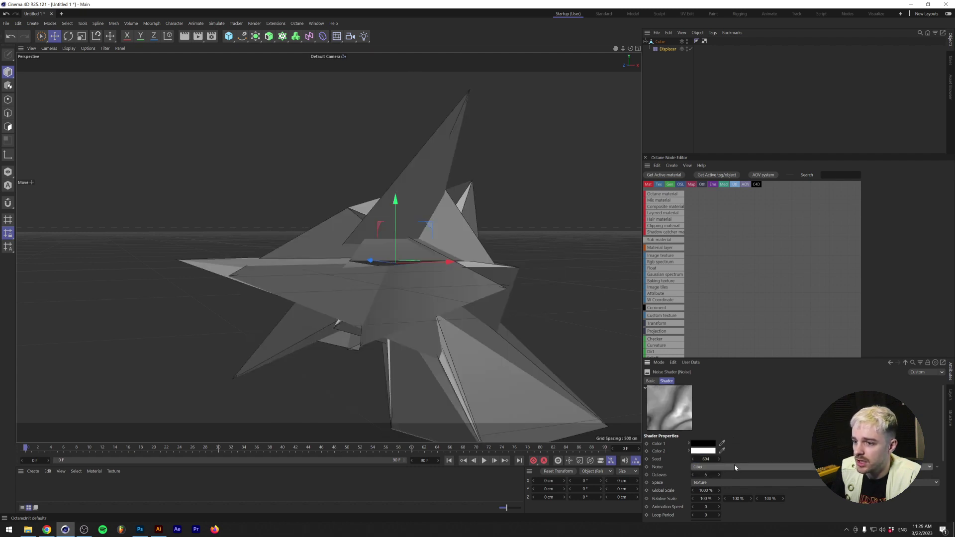
{"action": "left_click", "coordinate": [735, 467]}
{"action": "left_click", "coordinate": [726, 325]}
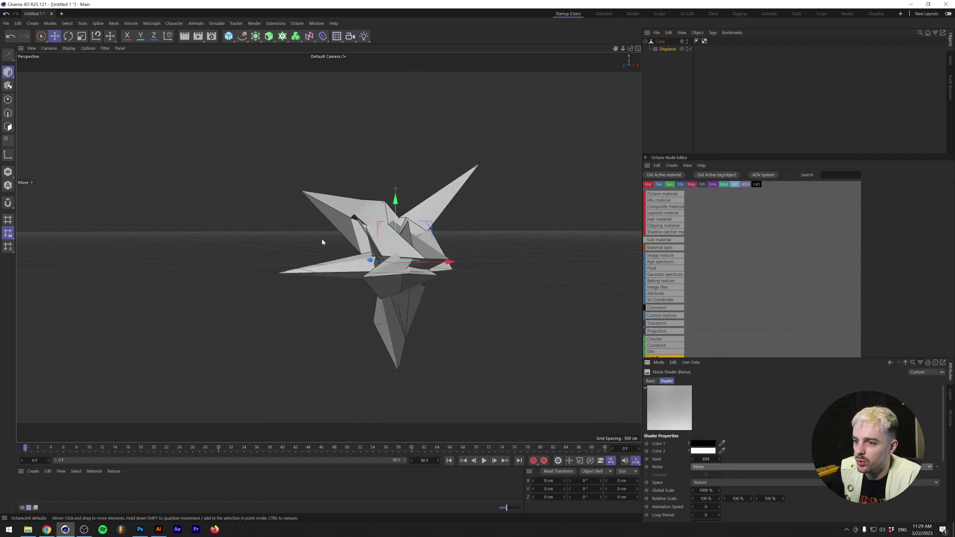
- Adjust the noise Low Clip, raising it toward 40% then lowering it to 20%
{"action": "left_click_drag", "start_coordinate": [322, 243], "coordinate": [426, 313], "text": "alt"}
{"action": "scroll", "coordinate": [739, 489], "scroll_direction": "down", "scroll_amount": 2}
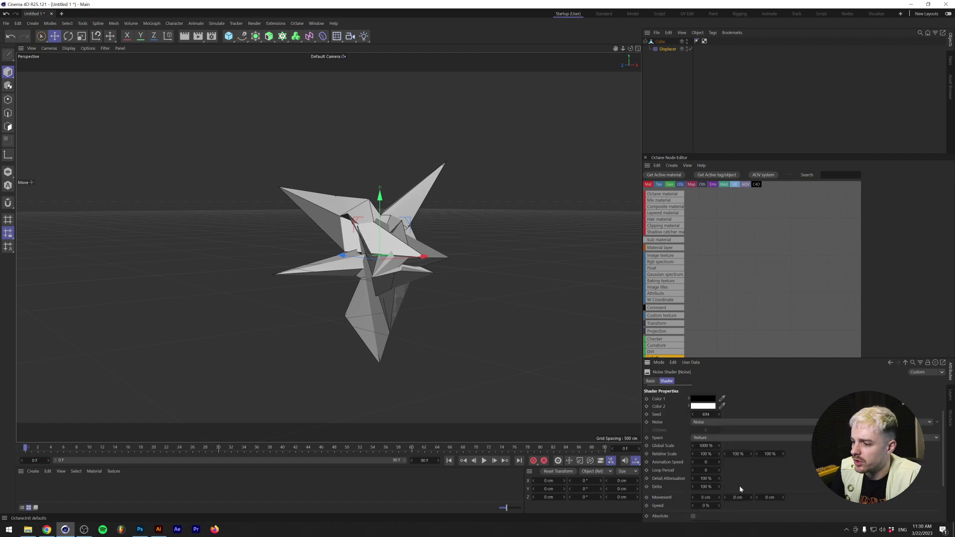
{"action": "scroll", "coordinate": [740, 484], "scroll_direction": "down", "scroll_amount": 2}
{"action": "left_click_drag", "start_coordinate": [724, 489], "coordinate": [779, 489]}
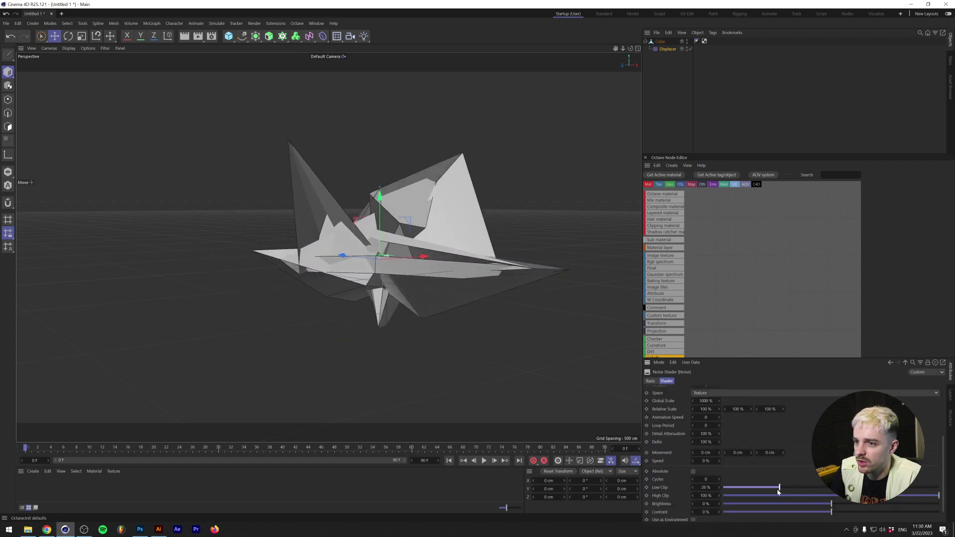
{"action": "left_click", "coordinate": [378, 234]}
{"action": "left_click_drag", "start_coordinate": [378, 234], "coordinate": [289, 254], "text": "alt"}
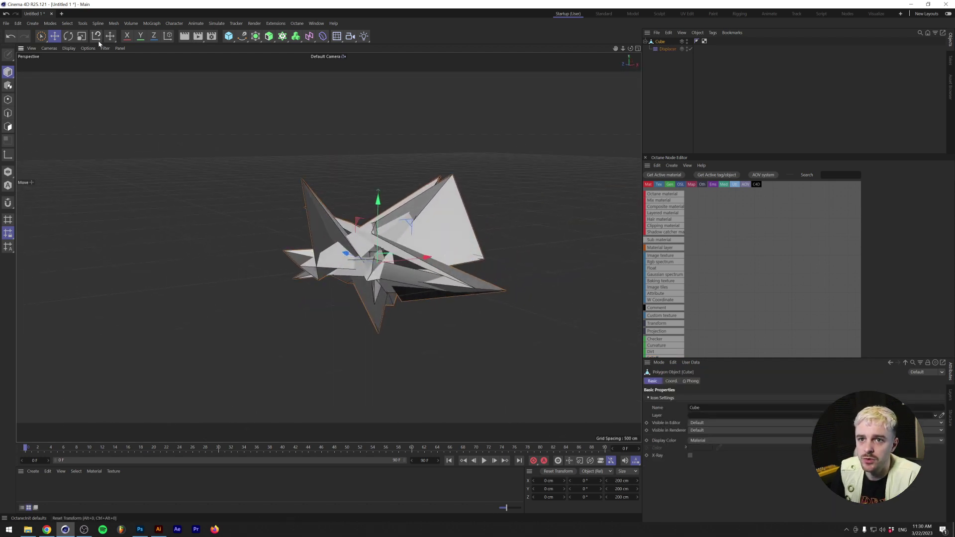
- Scale the spiky cube wider along X with the Scale tool
{"action": "left_click", "coordinate": [82, 36]}
{"action": "left_click_drag", "start_coordinate": [424, 255], "coordinate": [335, 203]}
{"action": "left_click_drag", "start_coordinate": [494, 208], "coordinate": [226, 346], "text": "alt"}
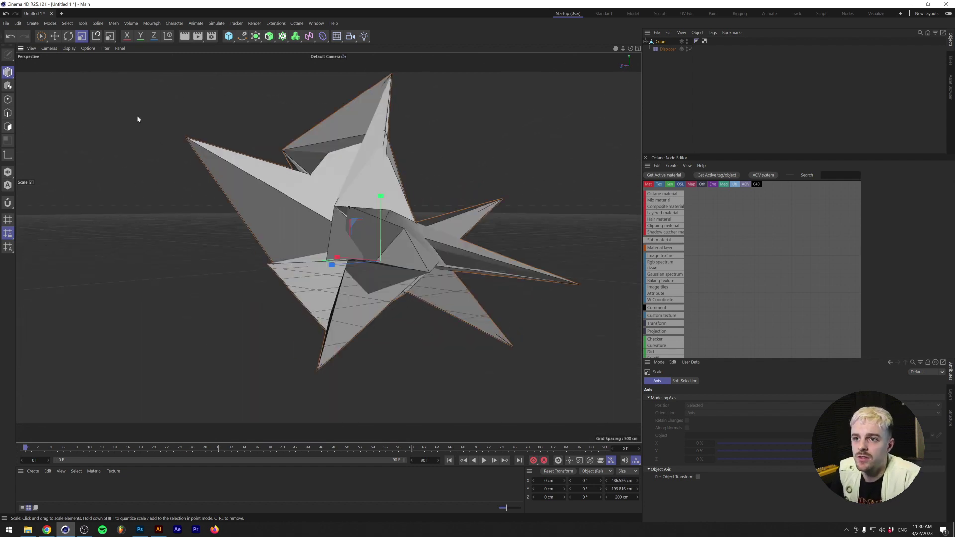
- Create a new material and add a GGX layer to its reflectance
{"action": "left_click", "coordinate": [32, 471]}
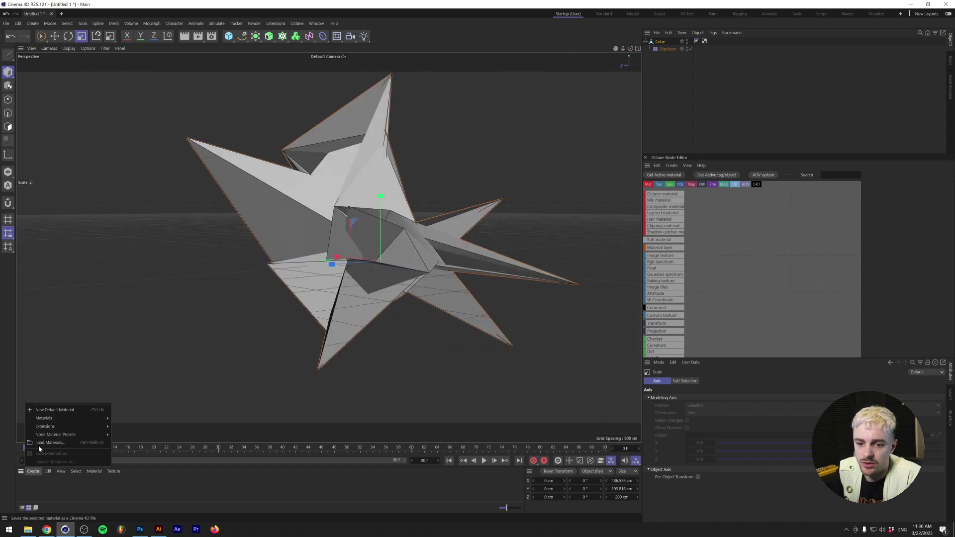
{"action": "left_click", "coordinate": [46, 411]}
{"action": "double_click", "coordinate": [25, 485]}
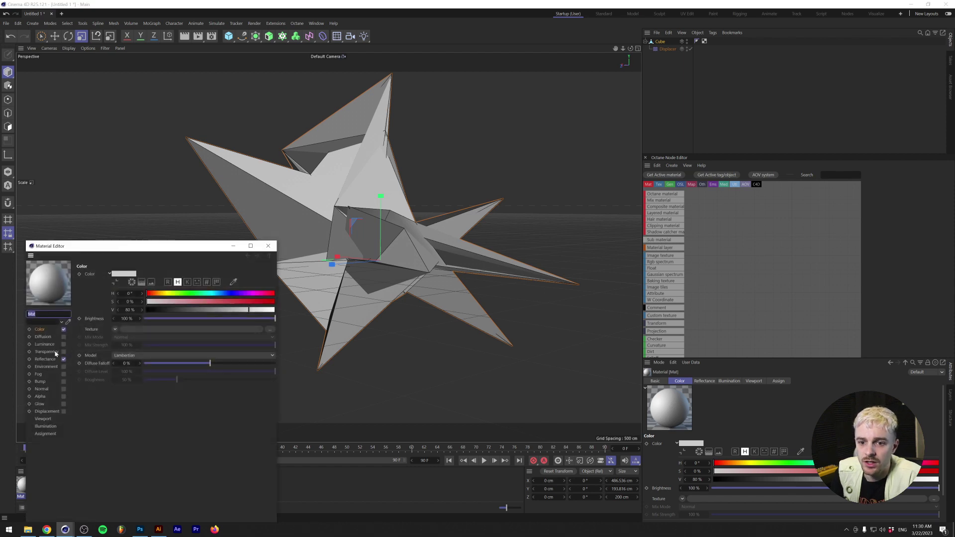
{"action": "left_click", "coordinate": [49, 359]}
{"action": "left_click", "coordinate": [85, 290]}
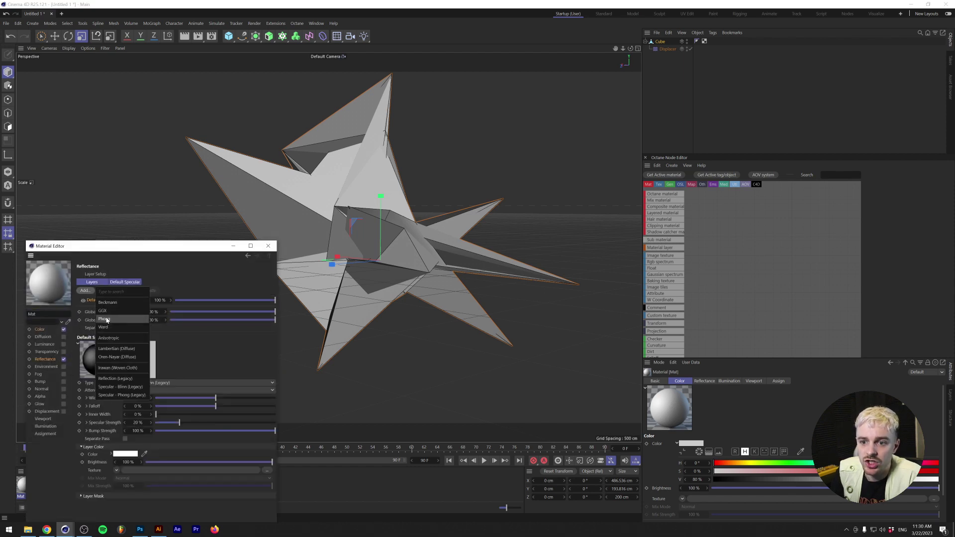
{"action": "left_click", "coordinate": [102, 310]}
- Expand the reflectance layer's sampling settings in an enlarged Material Editor, then close it
{"action": "left_click_drag", "start_coordinate": [120, 250], "coordinate": [287, 110]}
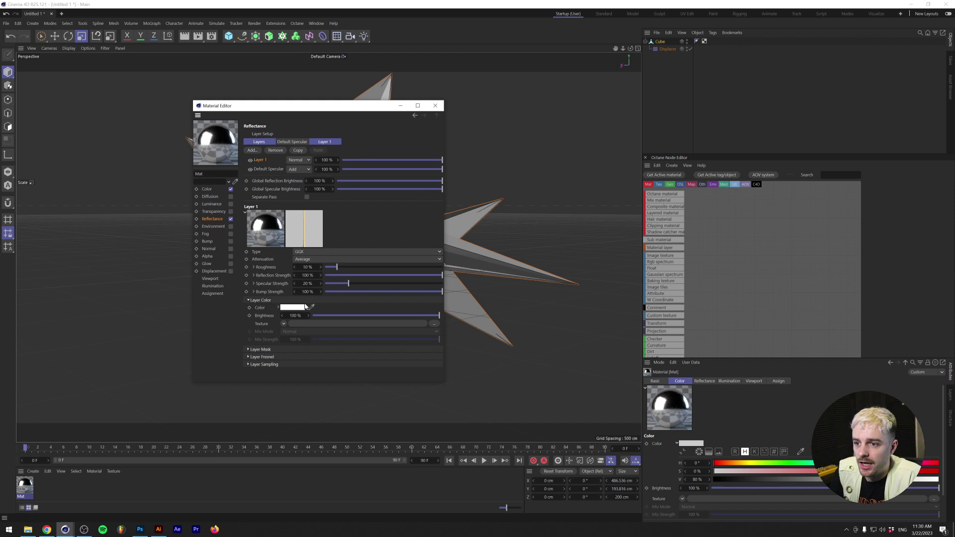
{"action": "left_click", "coordinate": [249, 365]}
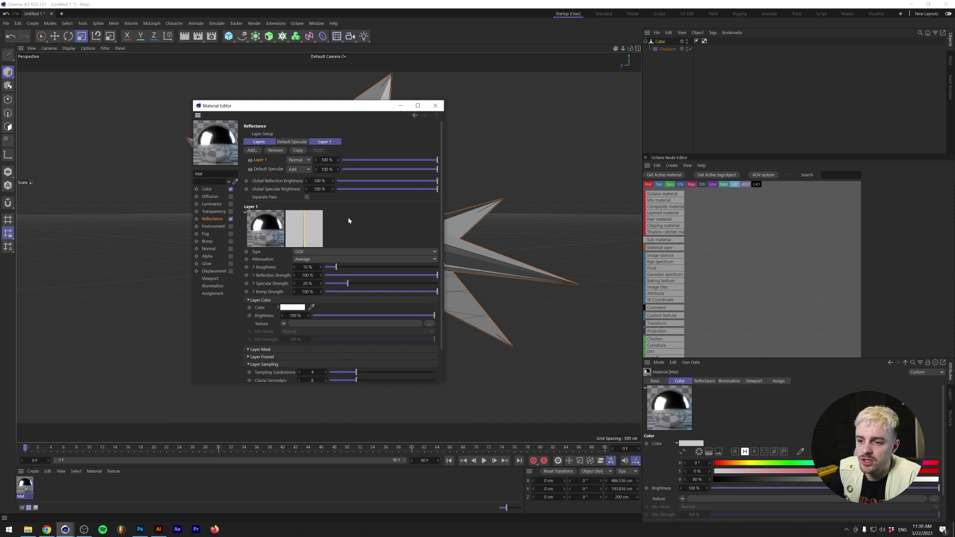
{"action": "left_click_drag", "start_coordinate": [444, 385], "coordinate": [487, 465]}
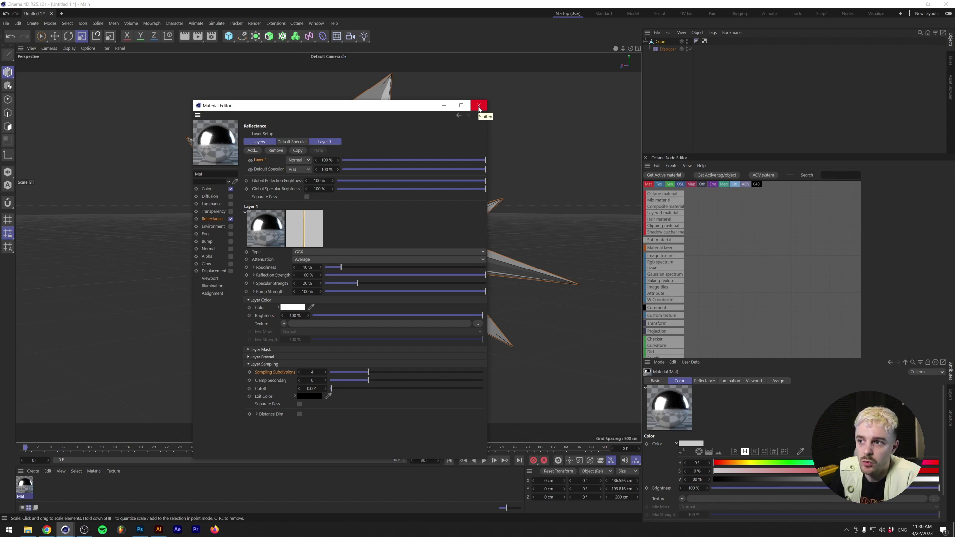
{"action": "left_click", "coordinate": [478, 107]}
- Create material Mat.1, add a Sky object, and apply Mat.1 to it
{"action": "right_click", "coordinate": [46, 499]}
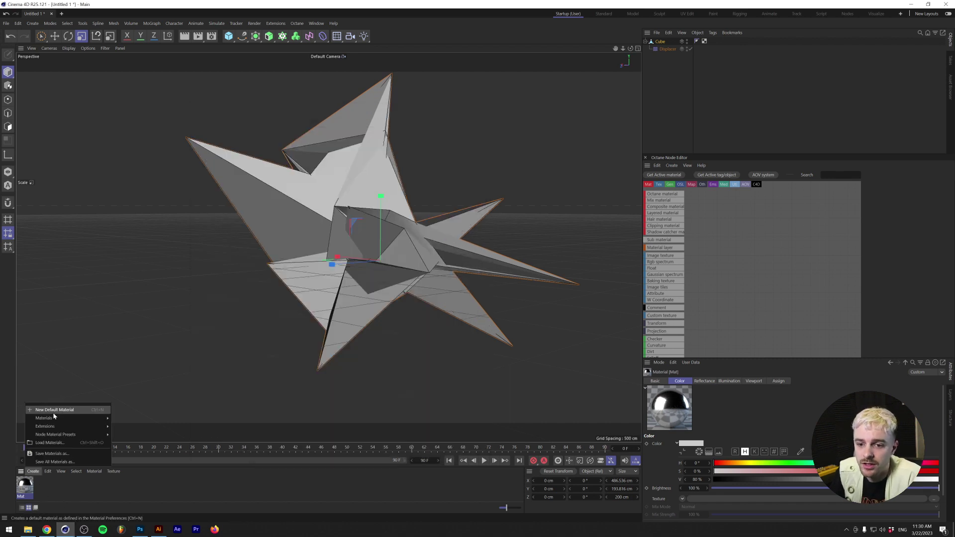
{"action": "left_click", "coordinate": [52, 460]}
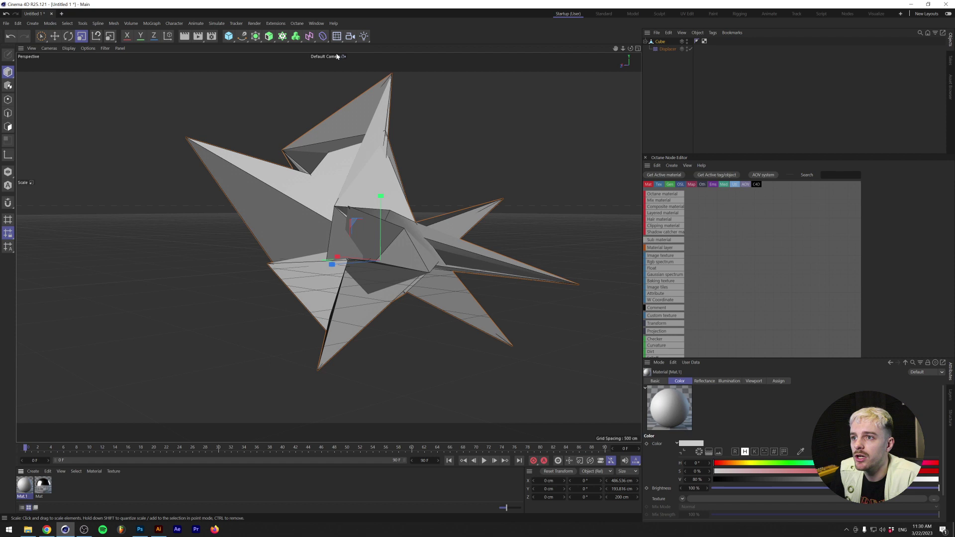
{"action": "left_click", "coordinate": [337, 35]}
{"action": "left_click", "coordinate": [363, 60]}
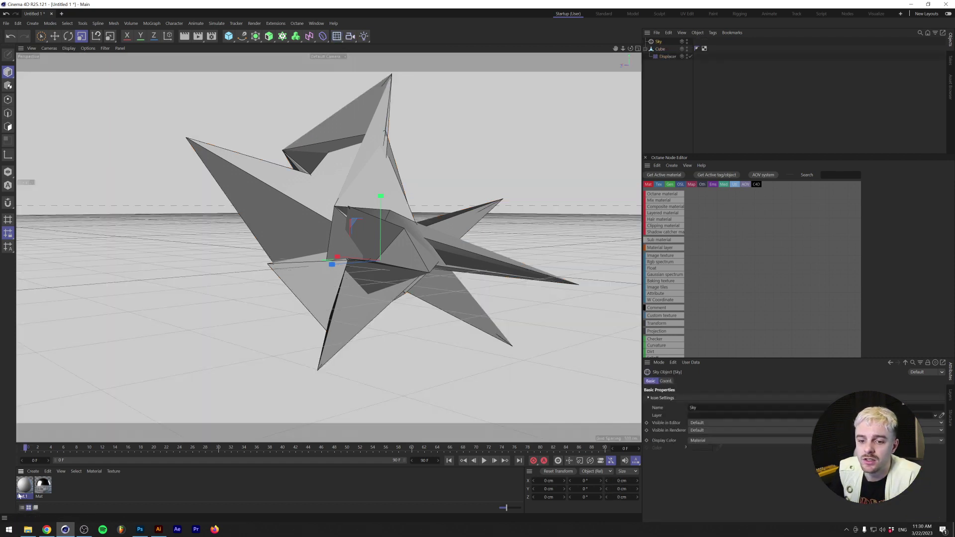
{"action": "mouse_move", "coordinate": [666, 48]}
{"action": "left_mouse_down"}
{"action": "mouse_move", "coordinate": [659, 42]}
{"action": "mouse_move", "coordinate": [666, 49]}
{"action": "left_mouse_up"}
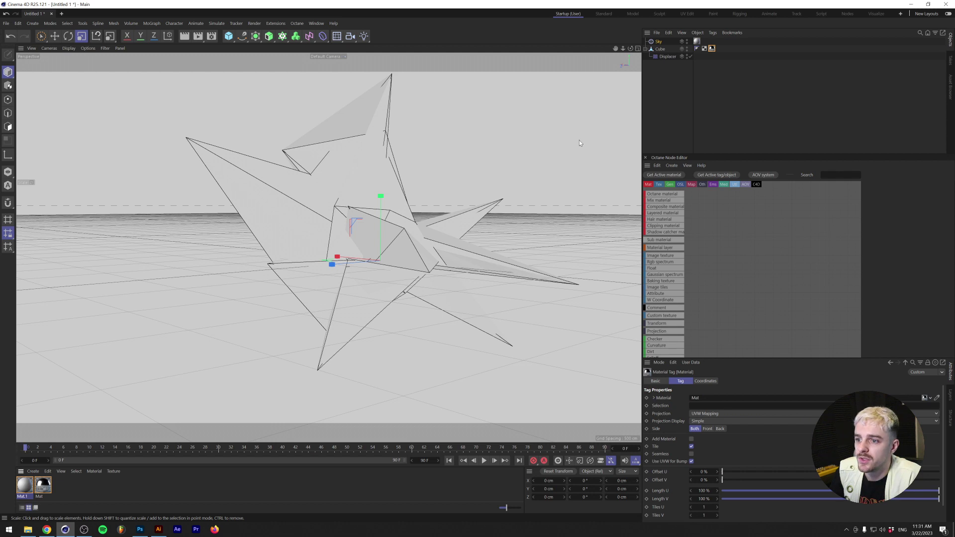
- Set Mat.1's Color texture to Gradient
{"action": "left_click", "coordinate": [25, 485]}
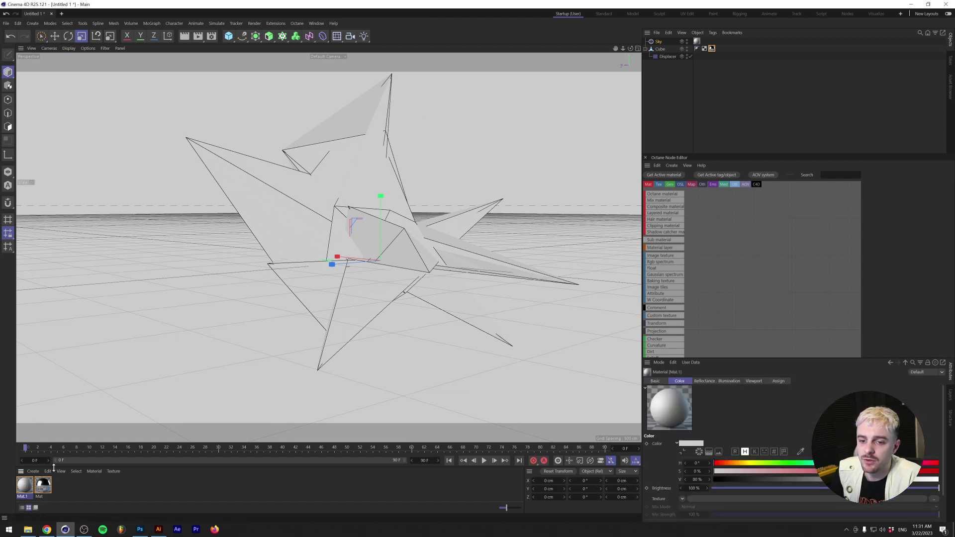
{"action": "double_click", "coordinate": [26, 489]}
{"action": "left_click_drag", "start_coordinate": [157, 169], "coordinate": [532, 150]}
{"action": "left_click", "coordinate": [411, 233]}
{"action": "left_click", "coordinate": [485, 233]}
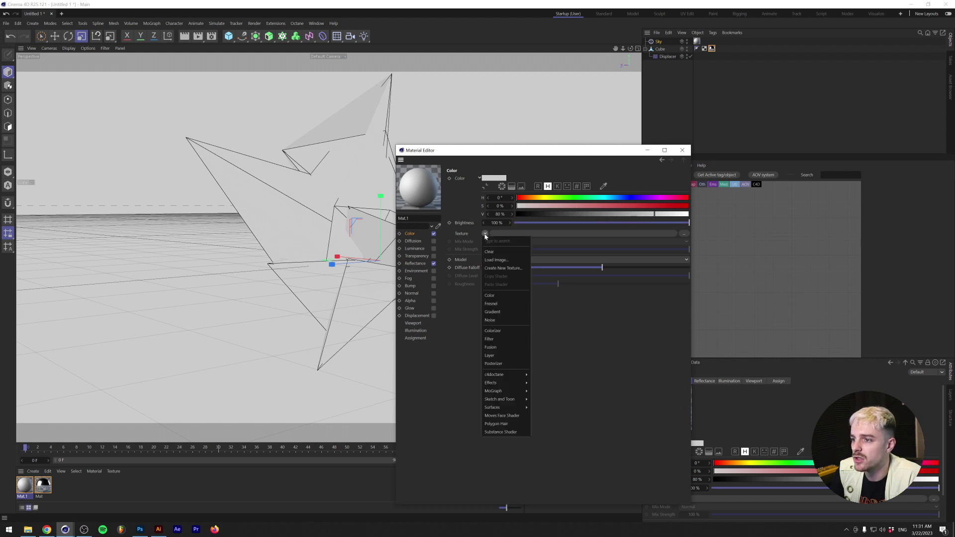
{"action": "left_click", "coordinate": [510, 317]}
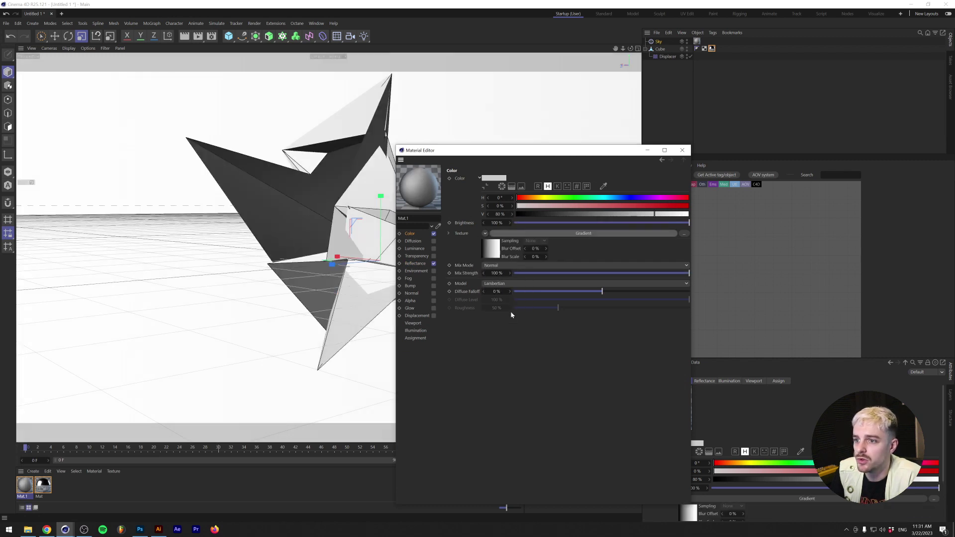
{"action": "left_click", "coordinate": [682, 150]}
- Give the sky a Compositing tag with Seen by Camera off, and start an interactive render preview
{"action": "right_click", "coordinate": [659, 42]}
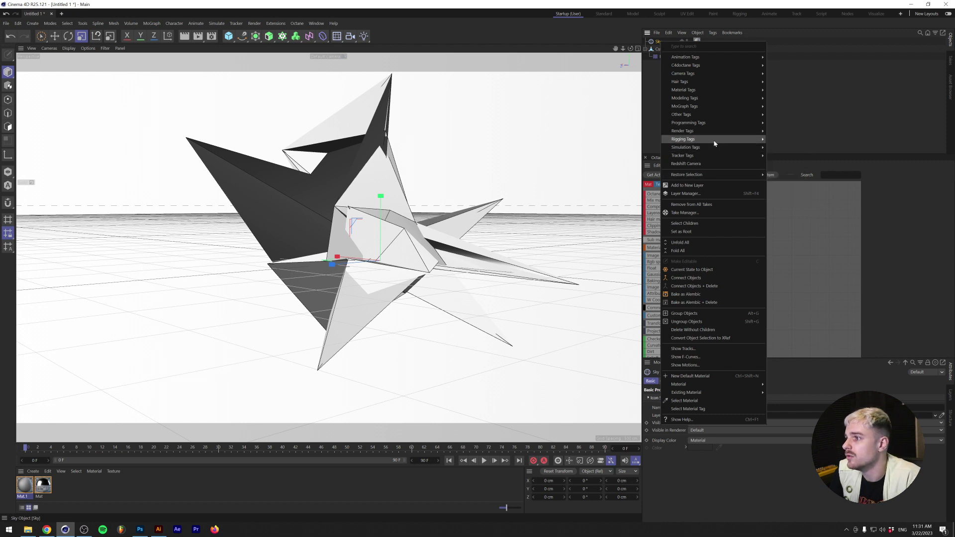
{"action": "mouse_move", "coordinate": [716, 135]}
{"action": "left_click", "coordinate": [790, 139]}
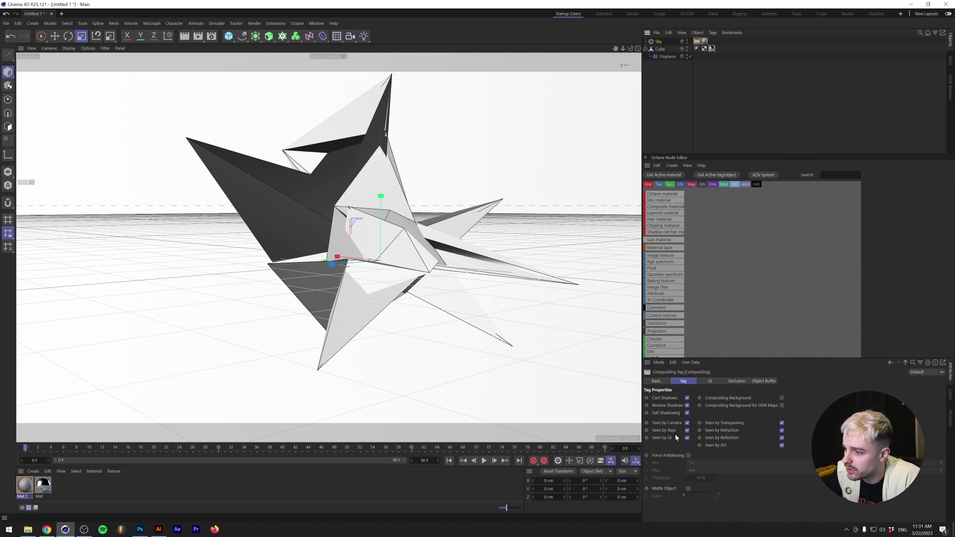
{"action": "left_click", "coordinate": [688, 424]}
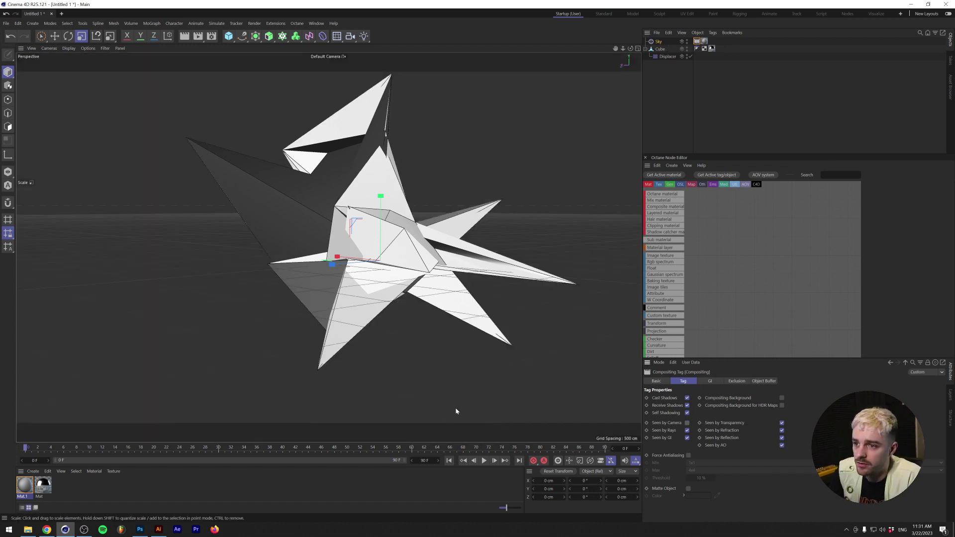
{"action": "key", "text": "alt+r"}
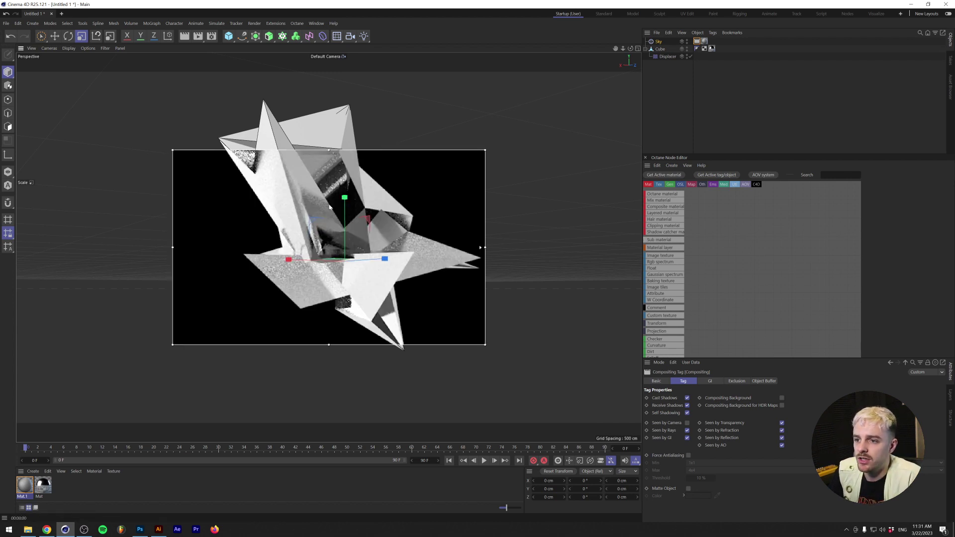
{"action": "left_click_drag", "start_coordinate": [333, 237], "coordinate": [295, 213], "text": "alt"}
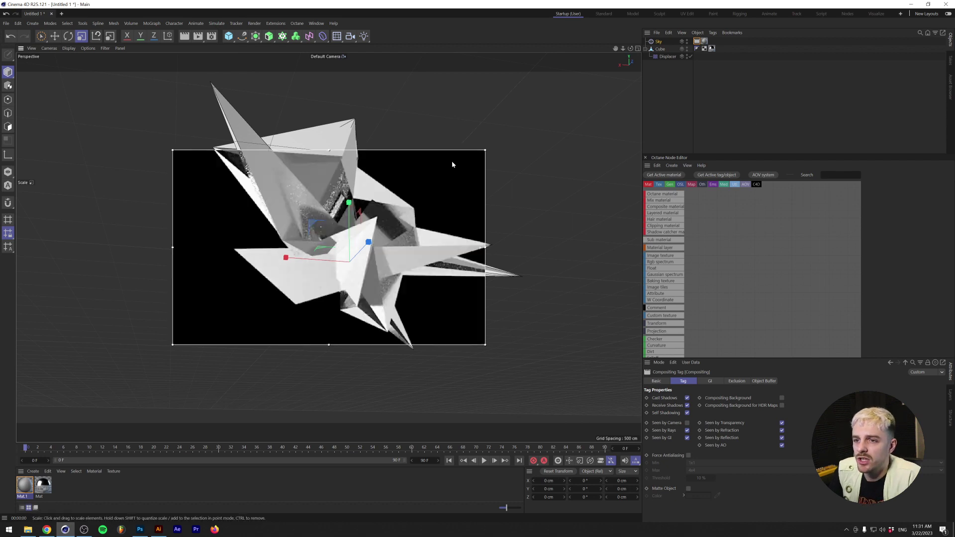
- Load studio_small_01_4k.hdr as Mat.1's Color texture
{"action": "double_click", "coordinate": [24, 484]}
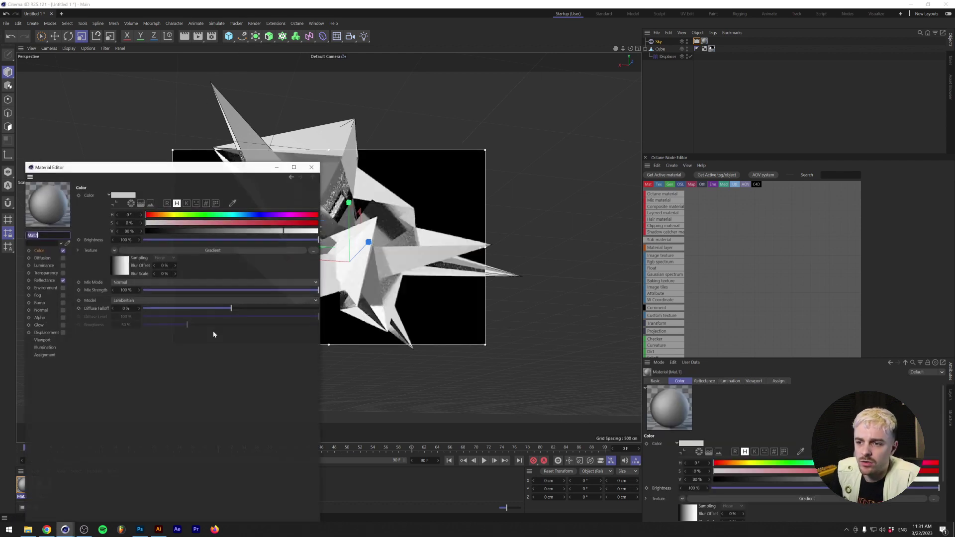
{"action": "left_click", "coordinate": [313, 250]}
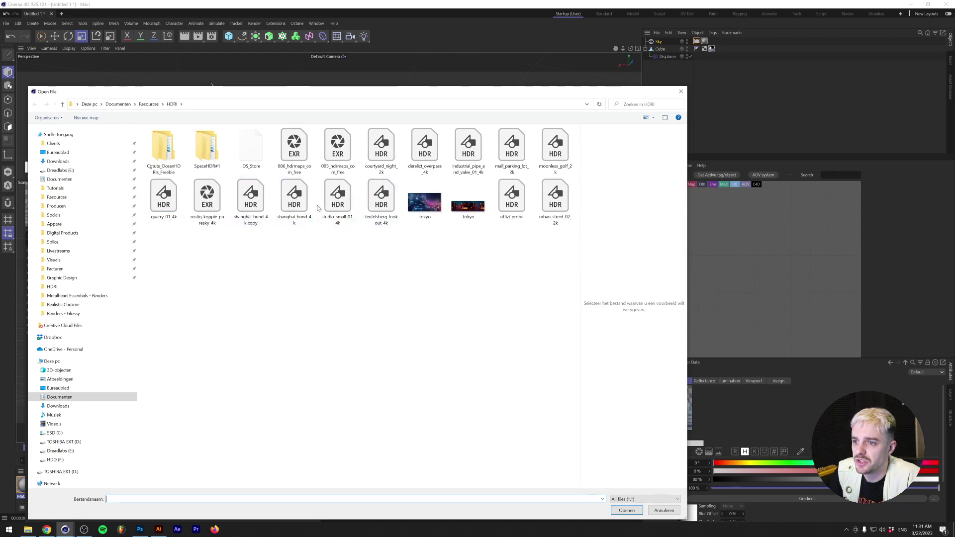
{"action": "double_click", "coordinate": [338, 199]}
{"action": "left_click", "coordinate": [530, 300]}
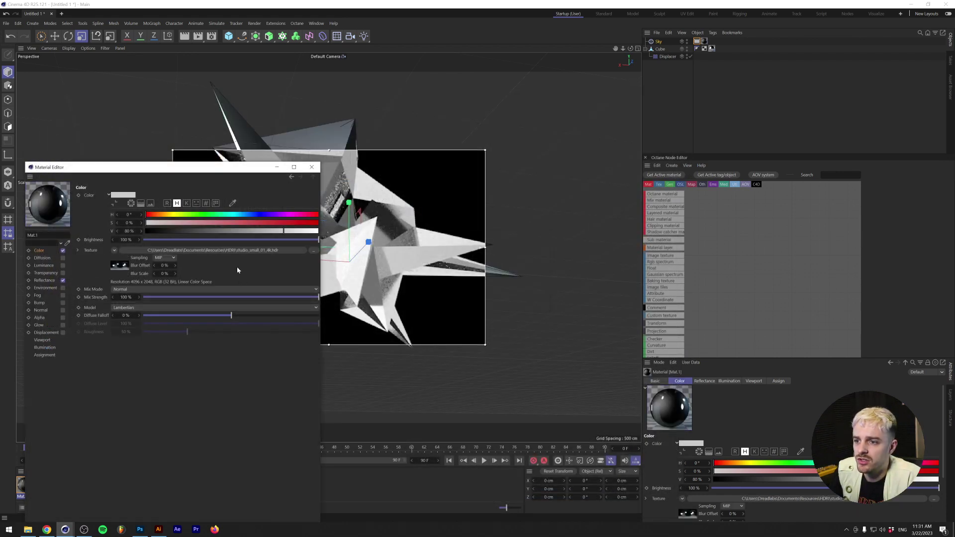
{"action": "left_click_drag", "start_coordinate": [227, 169], "coordinate": [607, 233]}
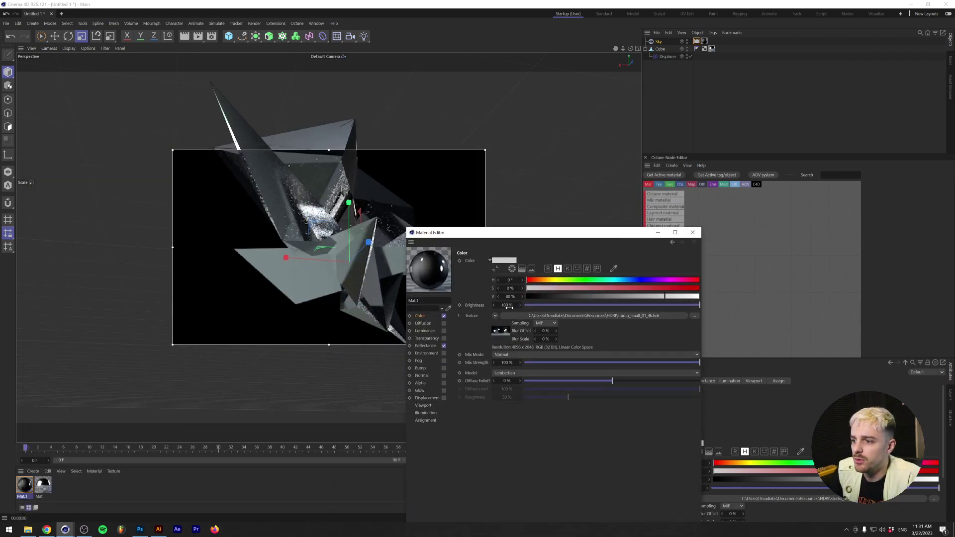
- Wrap the HDRI in a Layer shader with a Colorize effect on a black-to-white gradient
{"action": "left_click", "coordinate": [495, 316]}
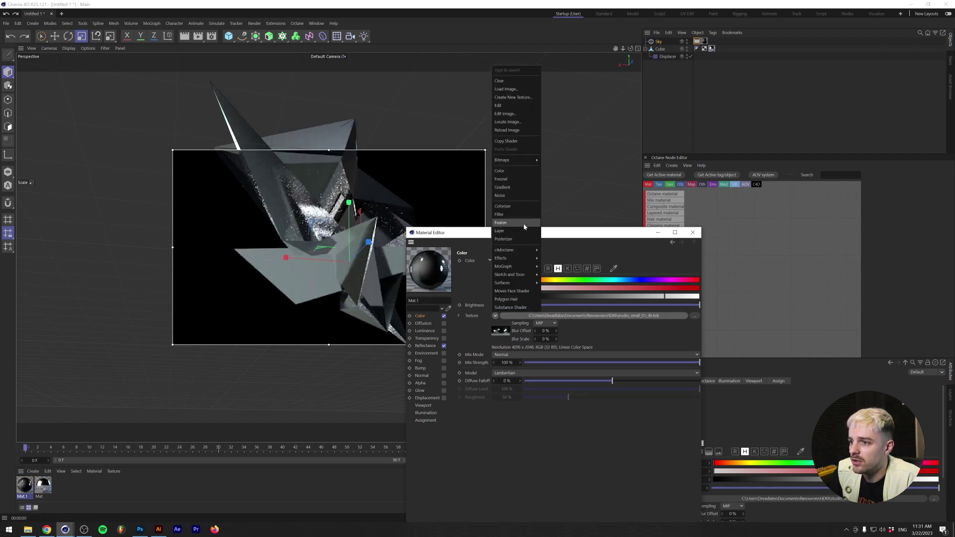
{"action": "left_click", "coordinate": [519, 232]}
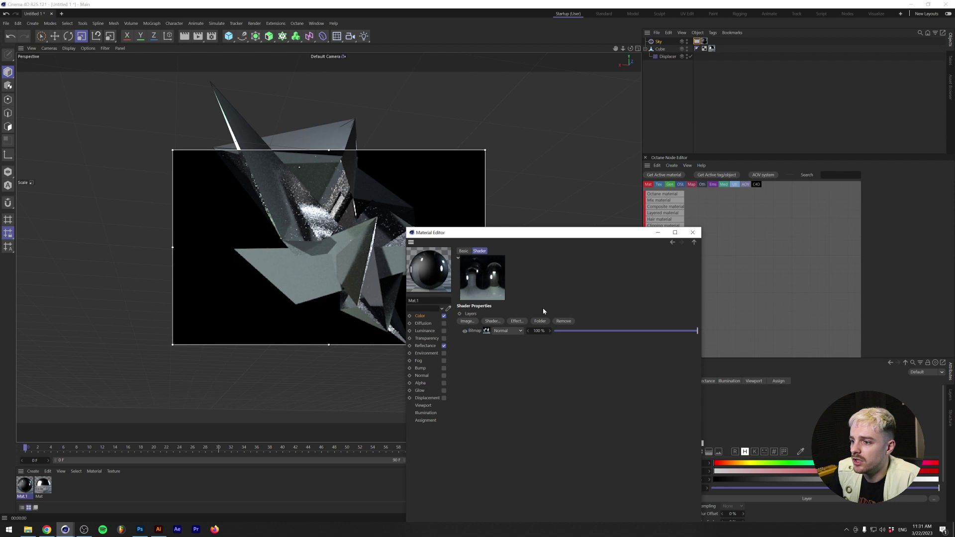
{"action": "left_click", "coordinate": [516, 321]}
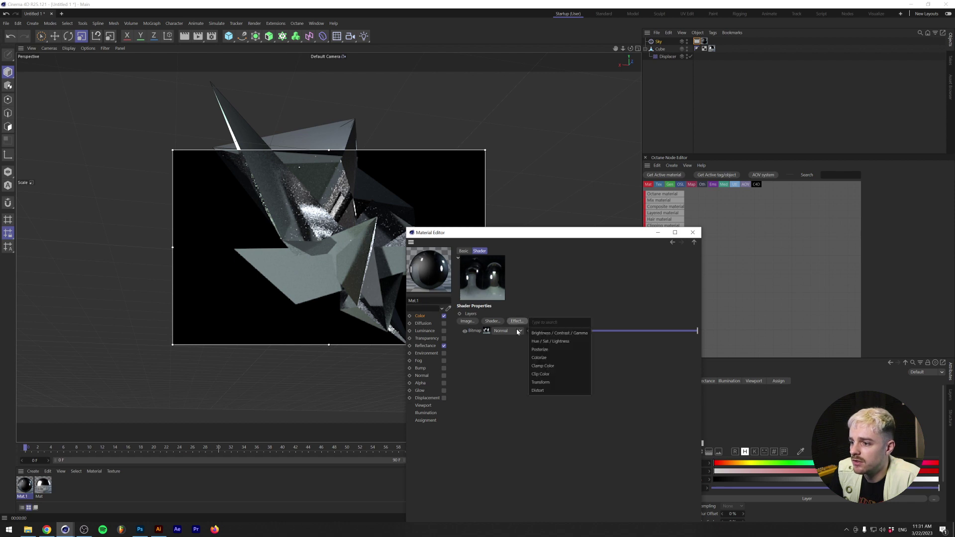
{"action": "left_click", "coordinate": [539, 357]}
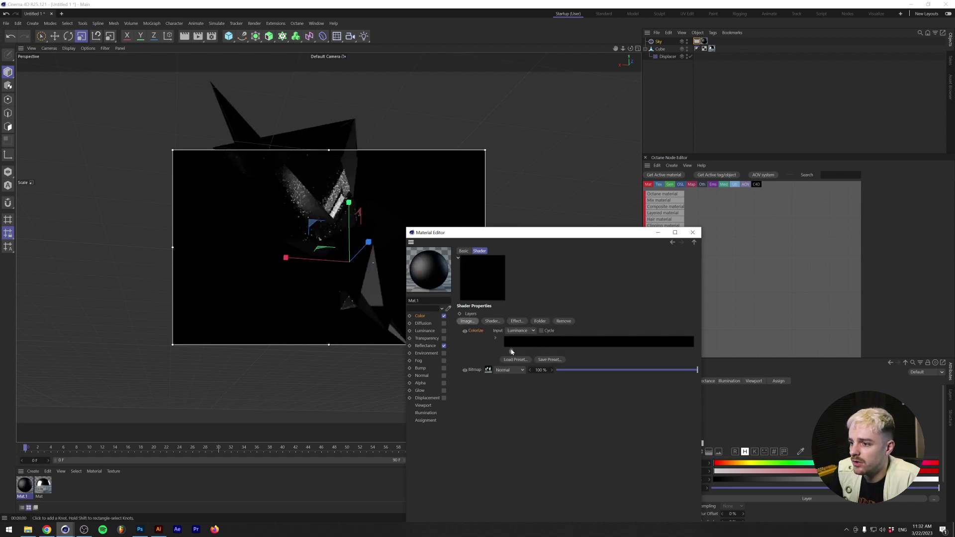
{"action": "double_click", "coordinate": [667, 344]}
{"action": "left_click", "coordinate": [748, 381]}
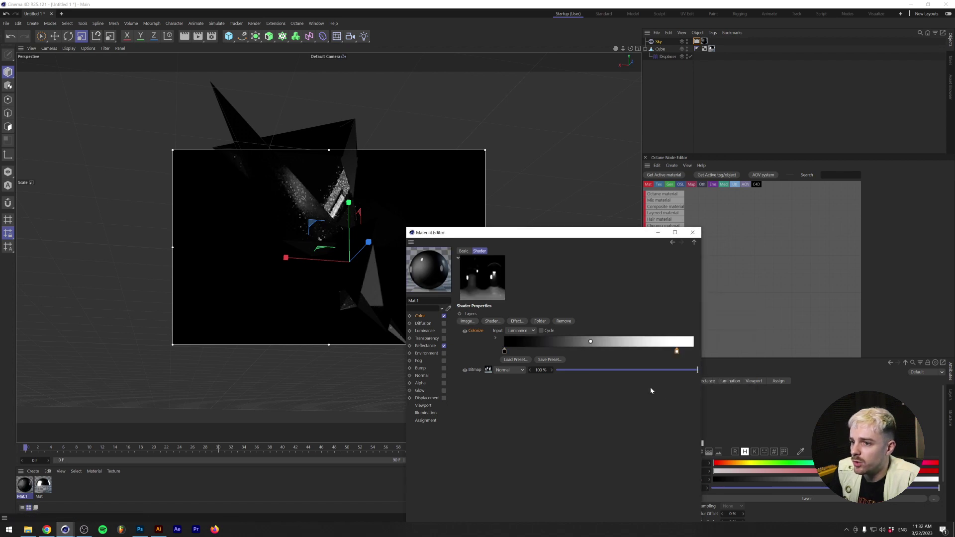
{"action": "left_click", "coordinate": [663, 392]}
{"action": "left_click_drag", "start_coordinate": [676, 351], "coordinate": [610, 352]}
- Close the material editor, stop the interactive render, and add a camera to the scene
{"action": "left_click", "coordinate": [693, 233]}
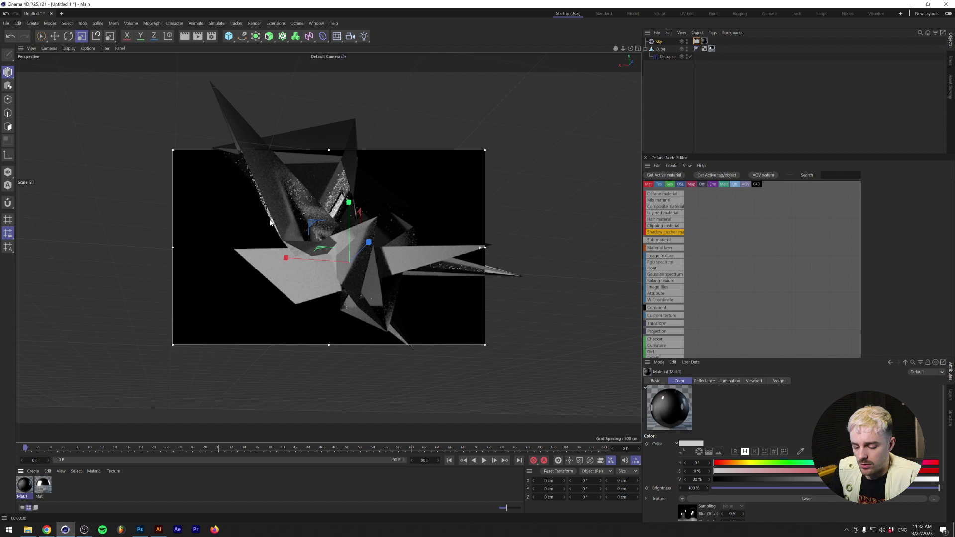
{"action": "key", "text": "alt+r"}
{"action": "left_click_drag", "start_coordinate": [308, 229], "coordinate": [282, 241], "text": "alt"}
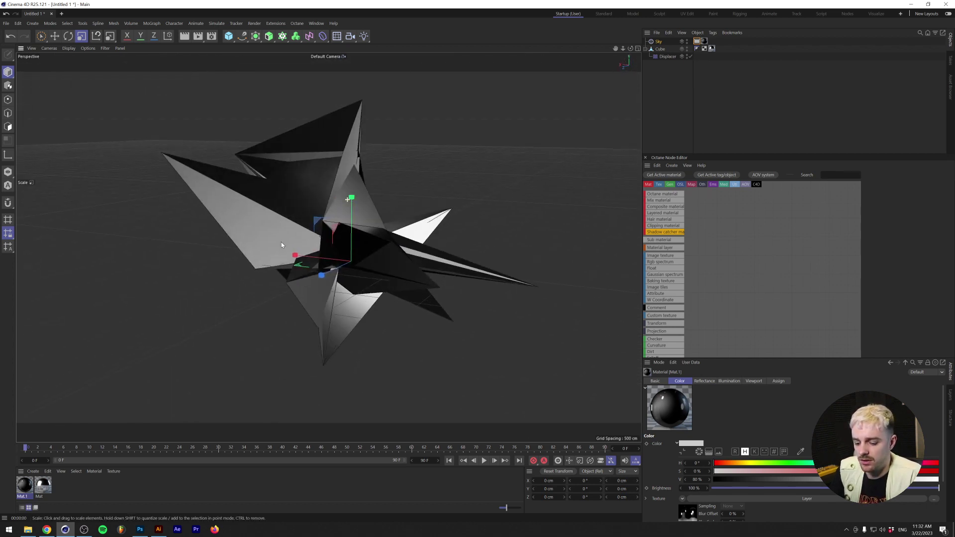
{"action": "left_click", "coordinate": [350, 36]}
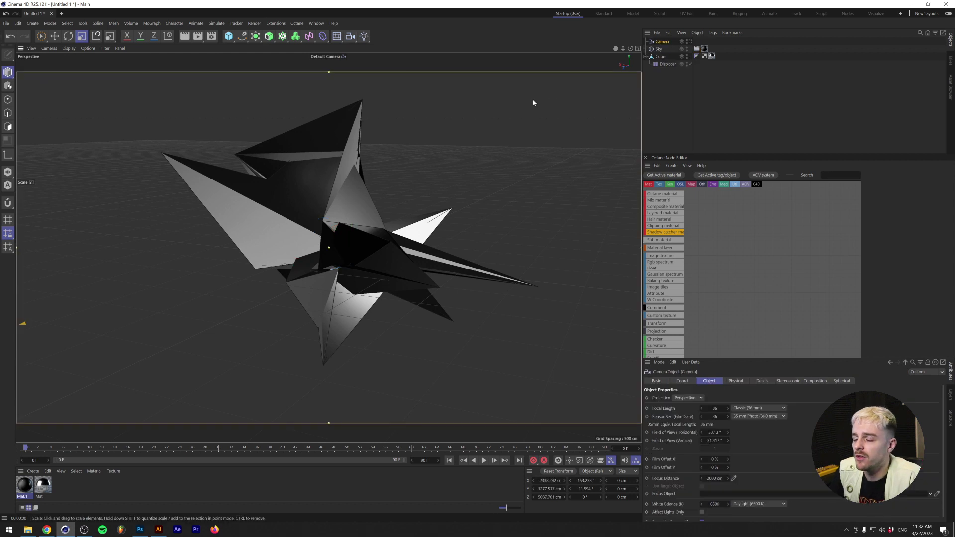
- Set render output to 3000 × 3000 pixels, saving as PNG with an alpha channel
{"action": "left_click", "coordinate": [212, 36]}
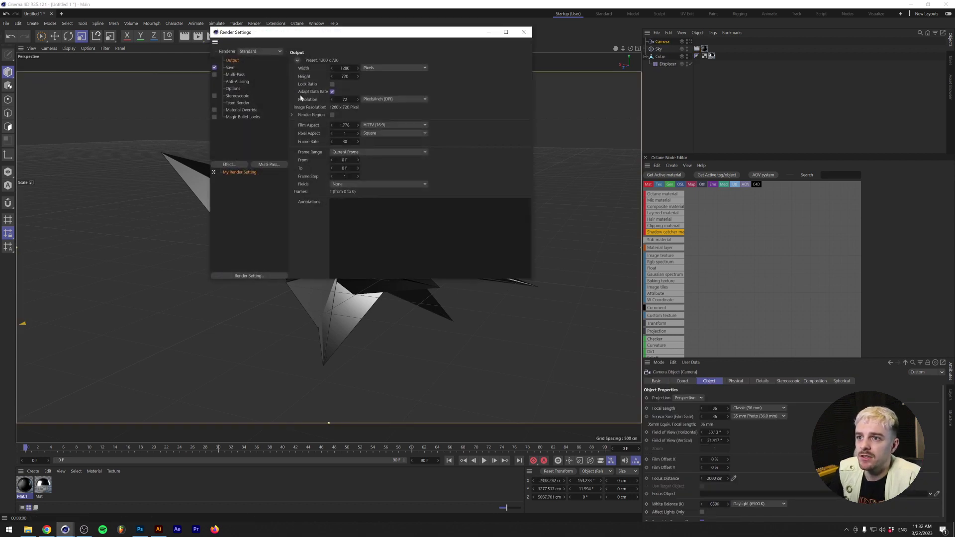
{"action": "left_click", "coordinate": [344, 67]}
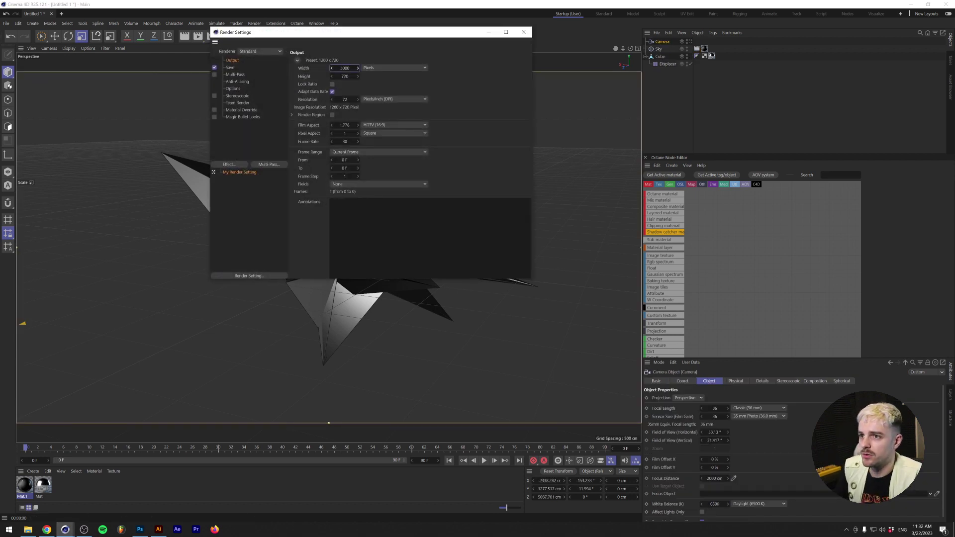
{"action": "type", "text": "3000"}
{"action": "key", "text": "Tab"}
{"action": "key", "text": "Tab"}
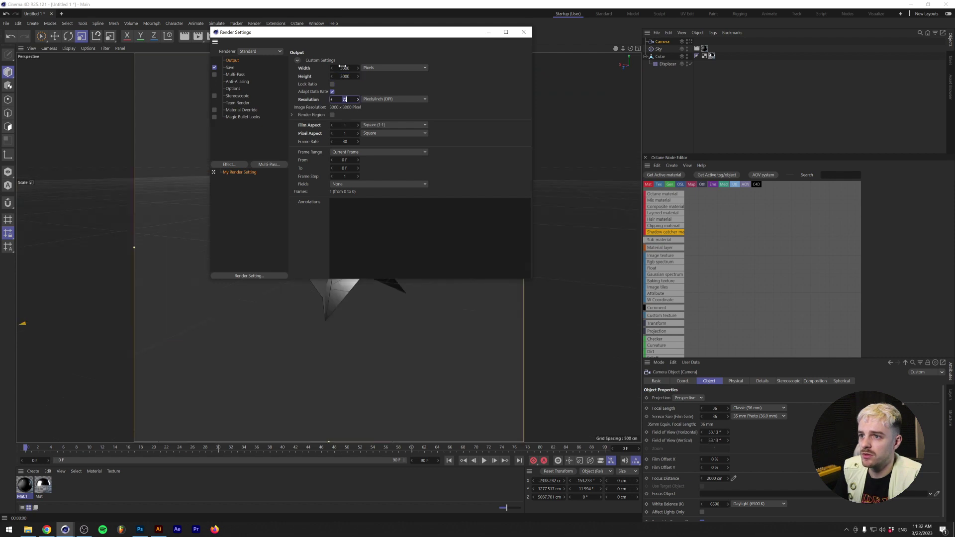
{"action": "left_click", "coordinate": [230, 68]}
{"action": "left_click", "coordinate": [358, 83]}
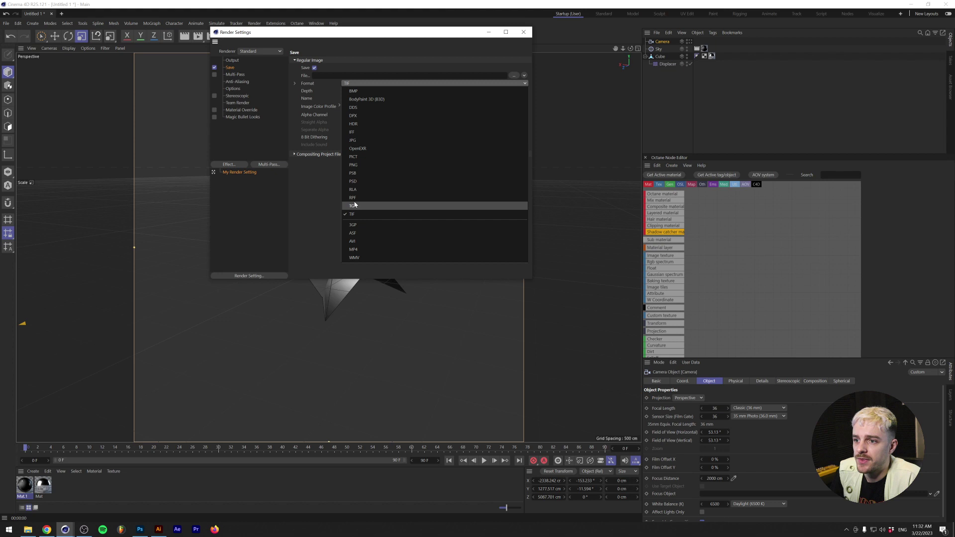
{"action": "left_click", "coordinate": [356, 174]}
{"action": "left_click", "coordinate": [343, 114]}
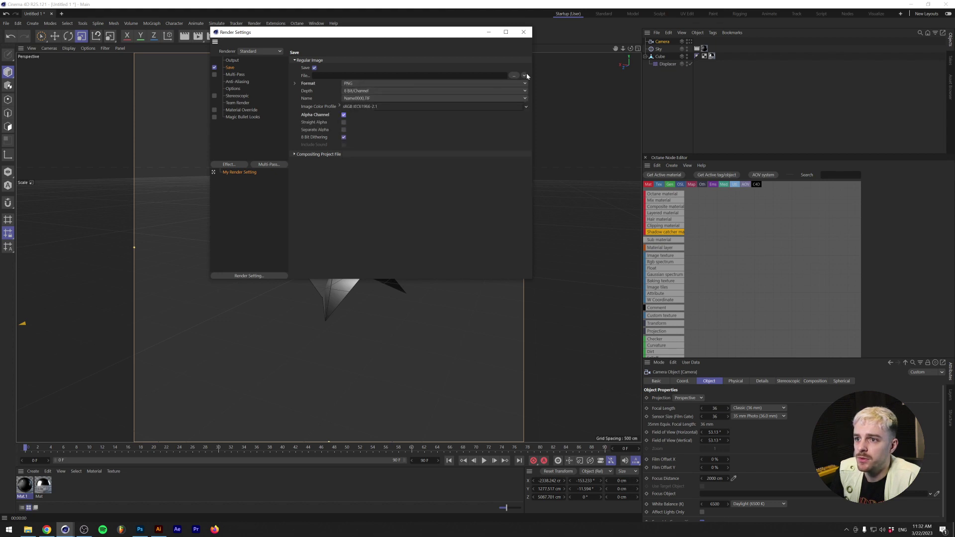
{"action": "left_click", "coordinate": [232, 61]}
{"action": "left_click", "coordinate": [231, 68]}
{"action": "left_click", "coordinate": [231, 61]}
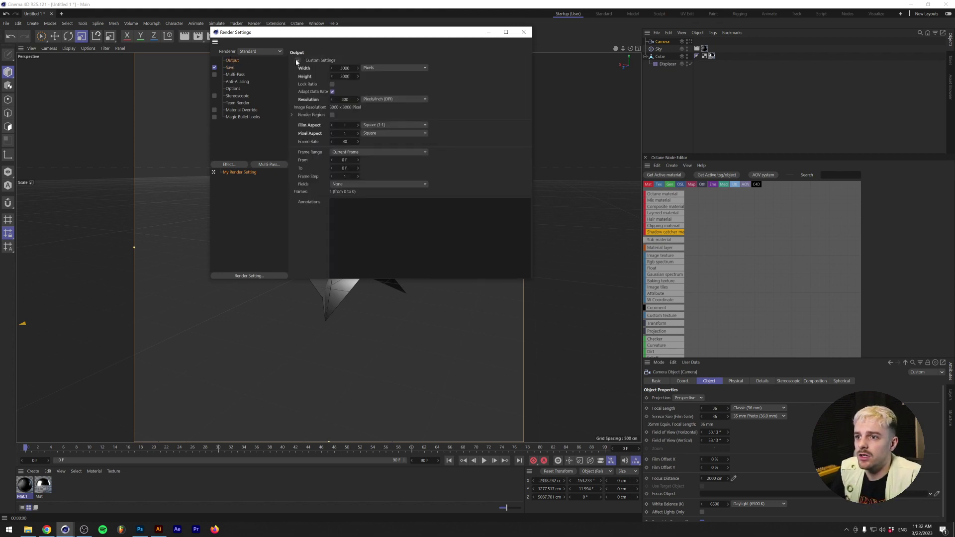
{"action": "left_click", "coordinate": [523, 31]}
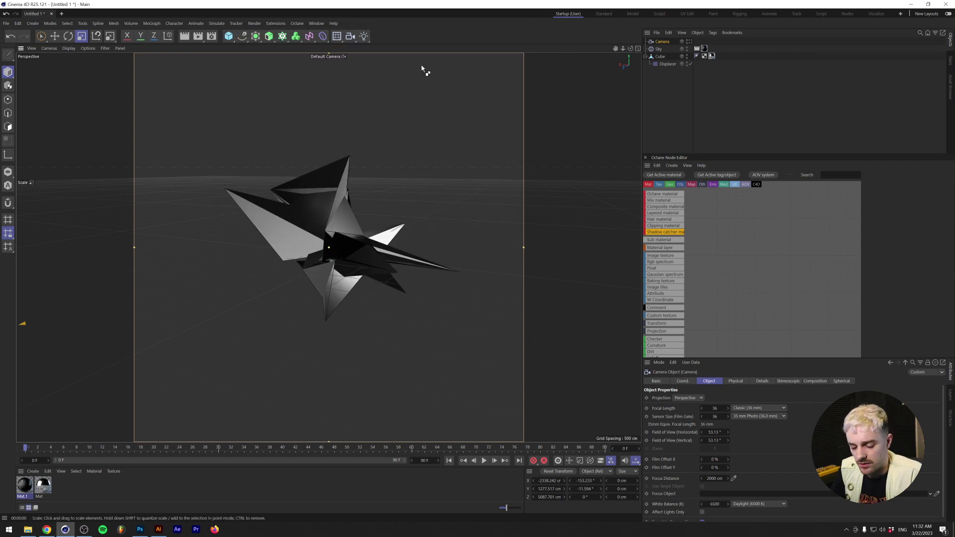
- Save the scene as Metalheart and view through the camera at a shorter focal length
{"action": "key", "text": "ctrl+s"}
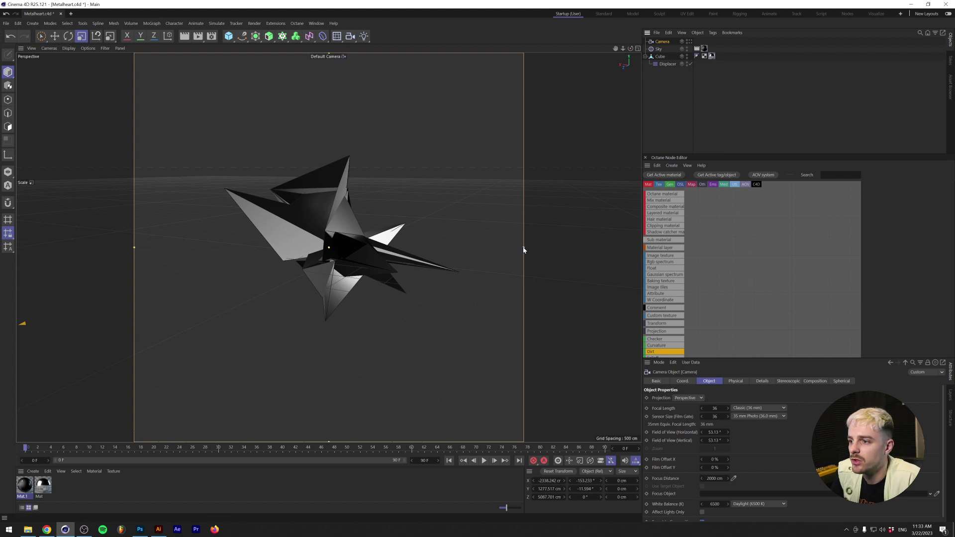
{"action": "left_click_drag", "start_coordinate": [525, 248], "coordinate": [592, 213]}
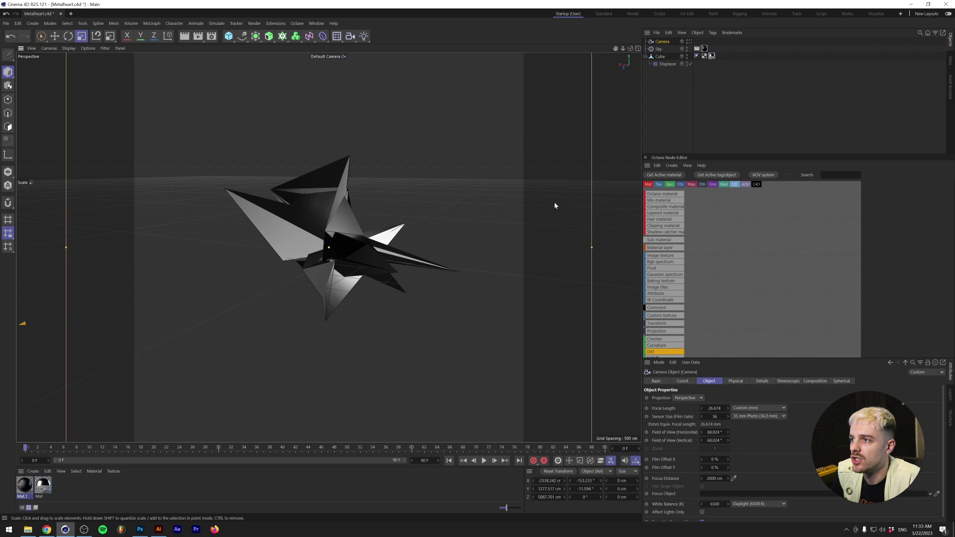
{"action": "left_click", "coordinate": [689, 42]}
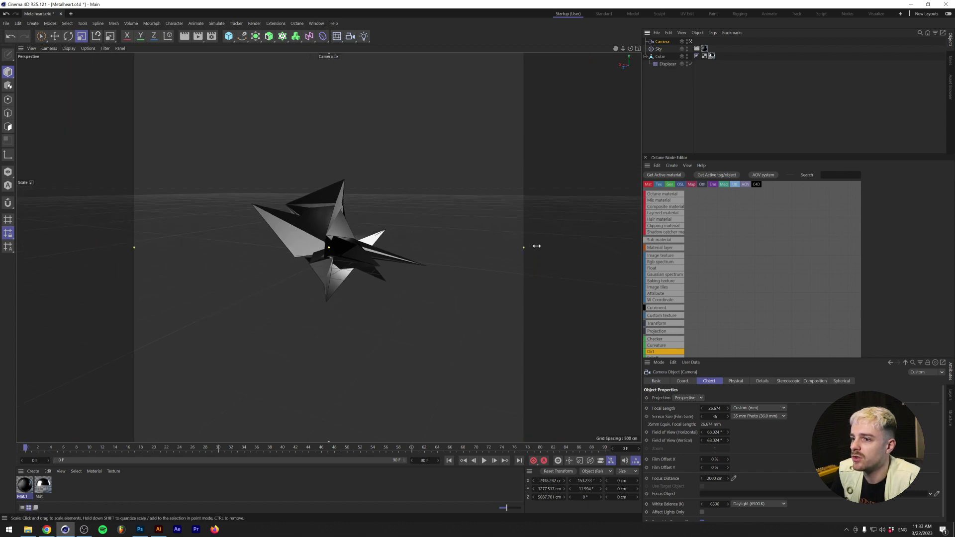
{"action": "left_click_drag", "start_coordinate": [523, 247], "coordinate": [579, 247]}
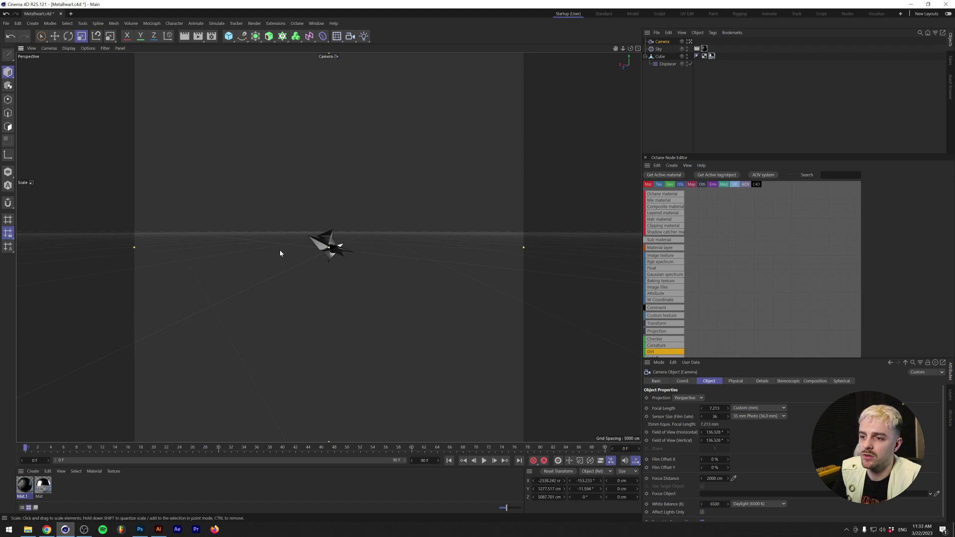
- Orbit the camera to a dramatic angle and bring Abstract Render into Photoshop
{"action": "scroll", "coordinate": [337, 253], "scroll_direction": "up", "scroll_amount": 8}
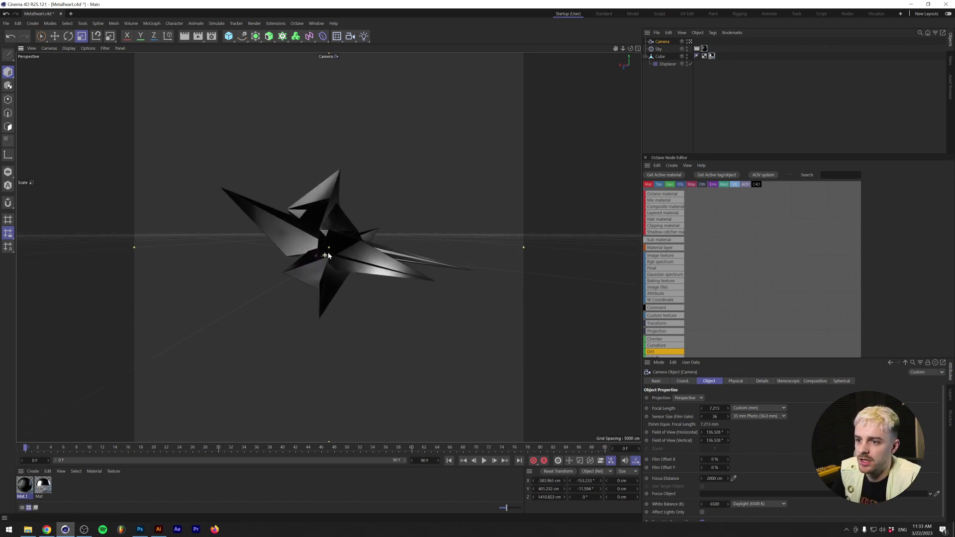
{"action": "left_click_drag", "start_coordinate": [348, 236], "coordinate": [360, 253], "text": "alt"}
{"action": "left_click_drag", "start_coordinate": [125, 251], "coordinate": [325, 268], "text": "alt"}
{"action": "middle_click_drag", "start_coordinate": [326, 268], "coordinate": [323, 264], "text": "alt"}
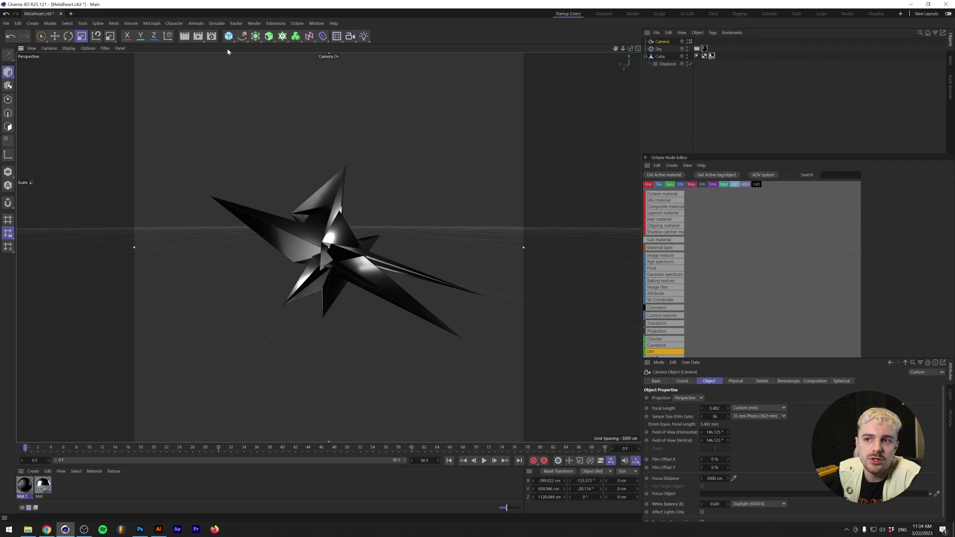
{"action": "left_click_drag", "start_coordinate": [128, 90], "coordinate": [376, 241]}
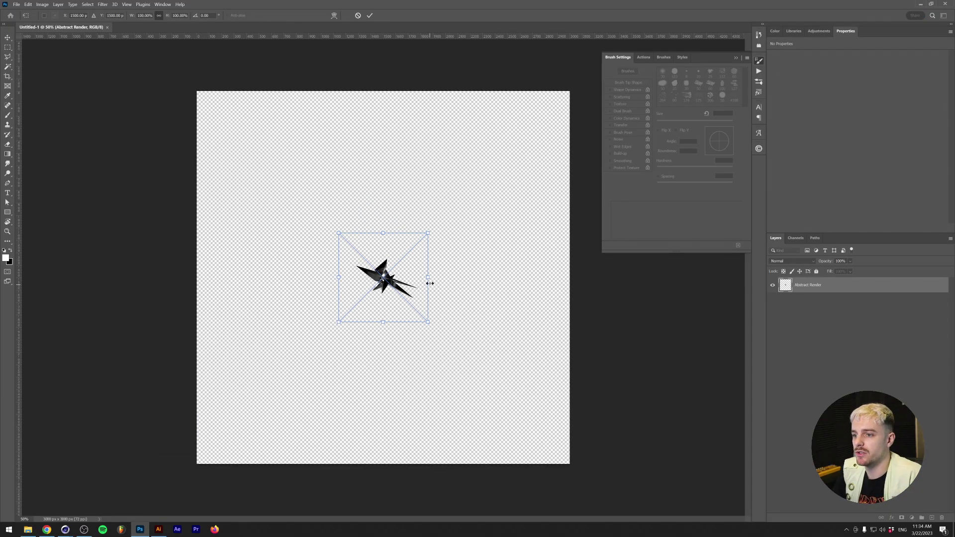
- Commit the placed Abstract Render layer at full canvas size
{"action": "key", "text": "Return"}
{"action": "scroll", "coordinate": [374, 297], "scroll_direction": "up", "scroll_amount": 5, "text": "alt"}
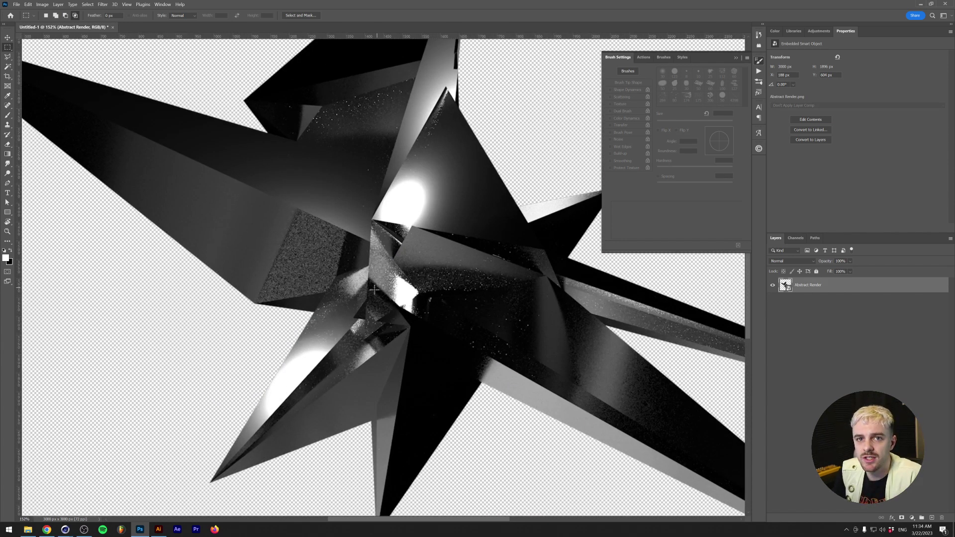
{"action": "mouse_move", "coordinate": [65, 529]}
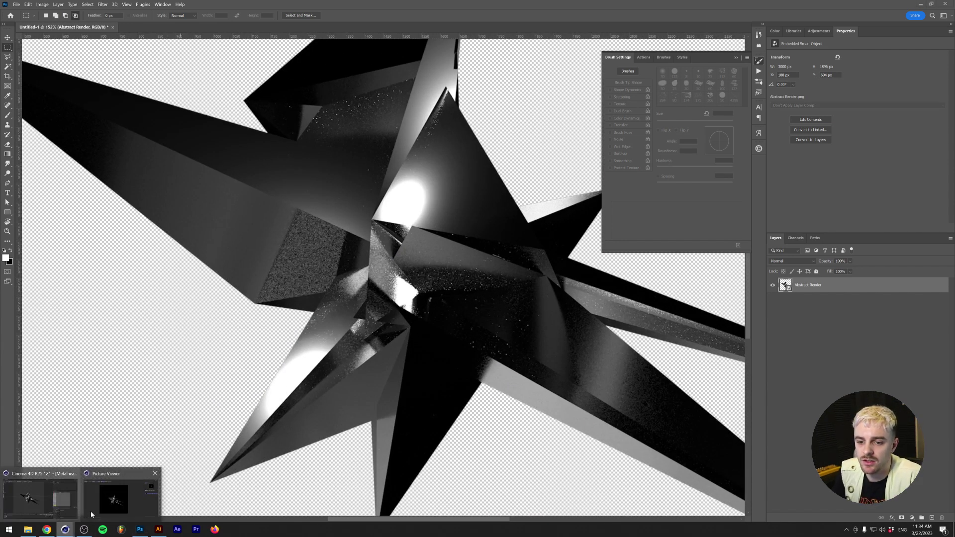
{"action": "left_click", "coordinate": [91, 513]}
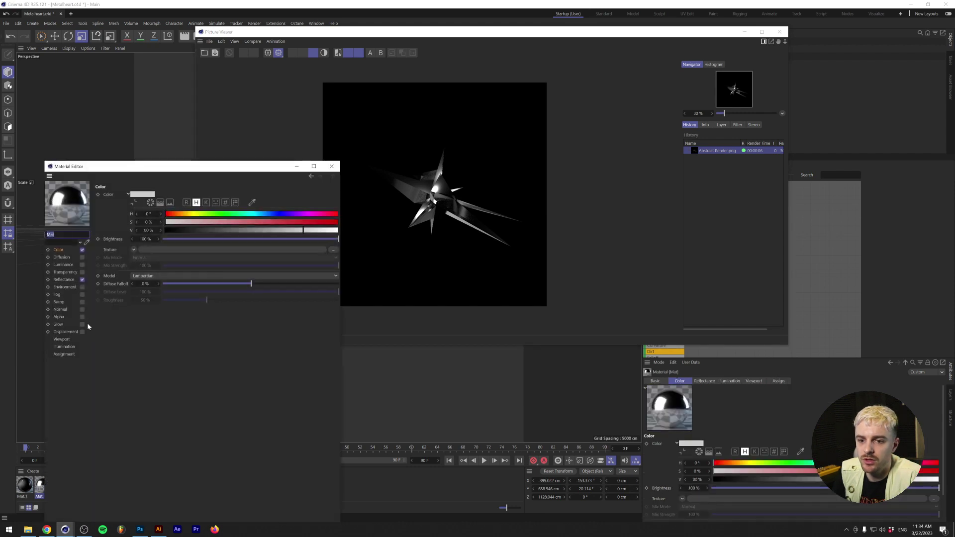
{"action": "left_click", "coordinate": [69, 280]}
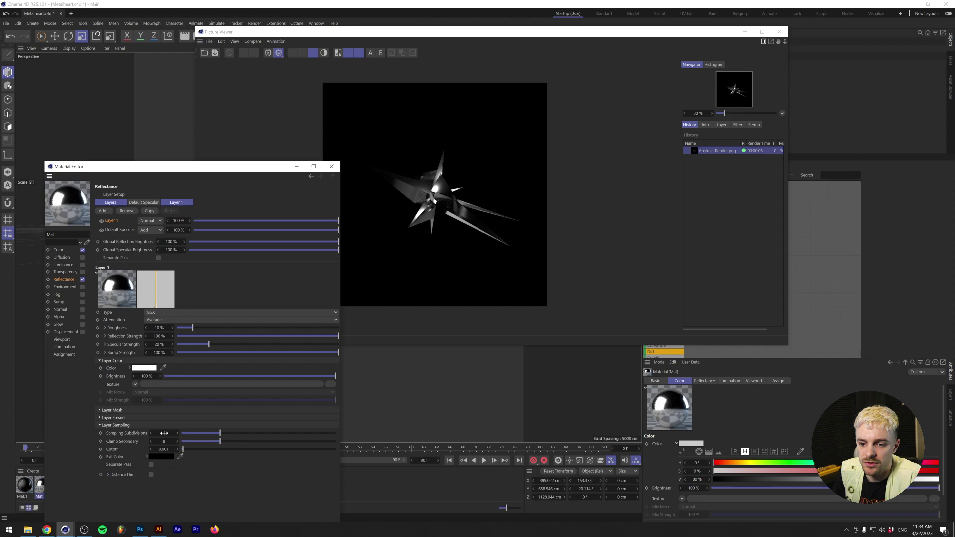
{"action": "mouse_move", "coordinate": [140, 529]}
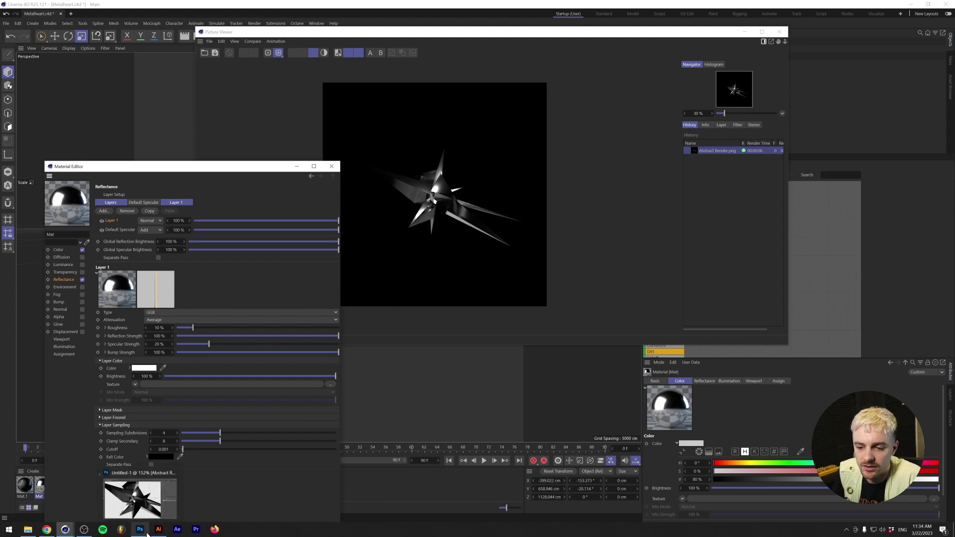
{"action": "left_click", "coordinate": [140, 492]}
- Fit the canvas in view and add a new empty layer above the render
{"action": "scroll", "coordinate": [376, 290], "scroll_direction": "down", "scroll_amount": 5, "text": "alt"}
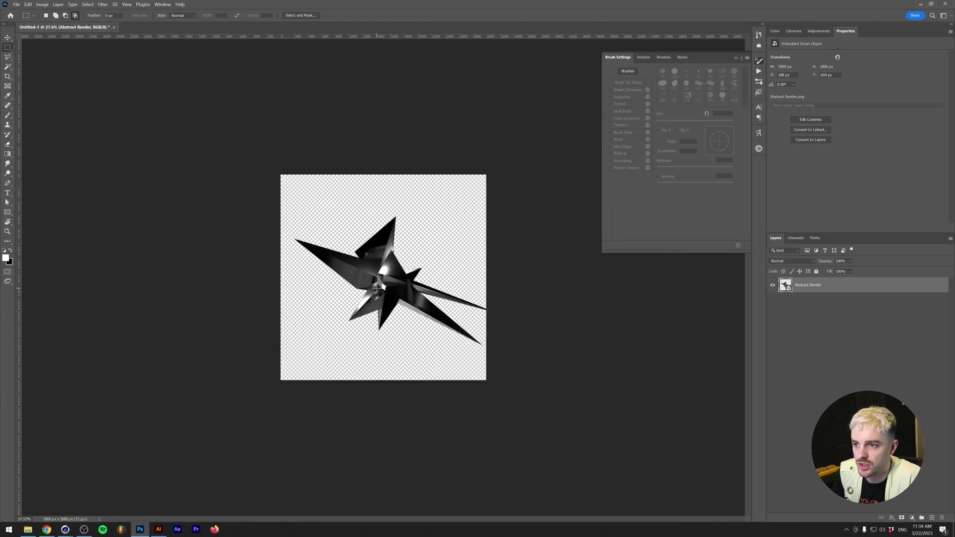
{"action": "key", "text": "ctrl+0"}
{"action": "scroll", "coordinate": [380, 291], "scroll_direction": "down", "scroll_amount": 1, "text": "alt"}
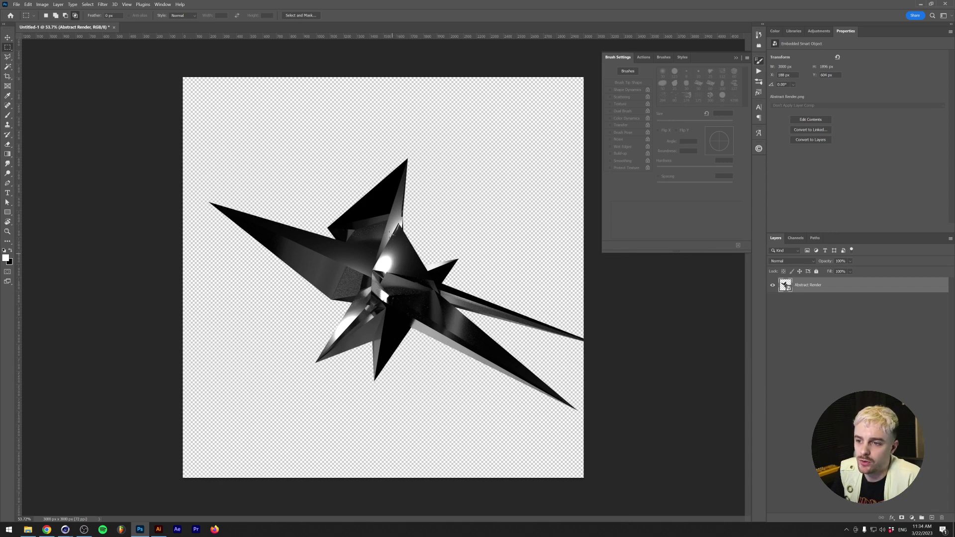
{"action": "key", "text": "v"}
{"action": "key", "text": "ctrl+shift+alt+n"}
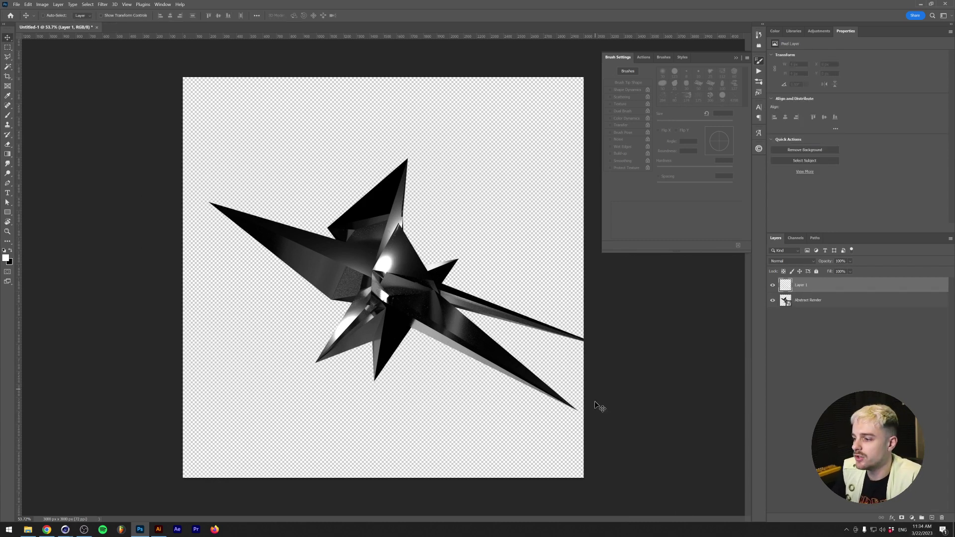
- Add a Gradient Fill layer using the Basics black-and-white preset at -39.6° and 147% scale
{"action": "left_click", "coordinate": [910, 518]}
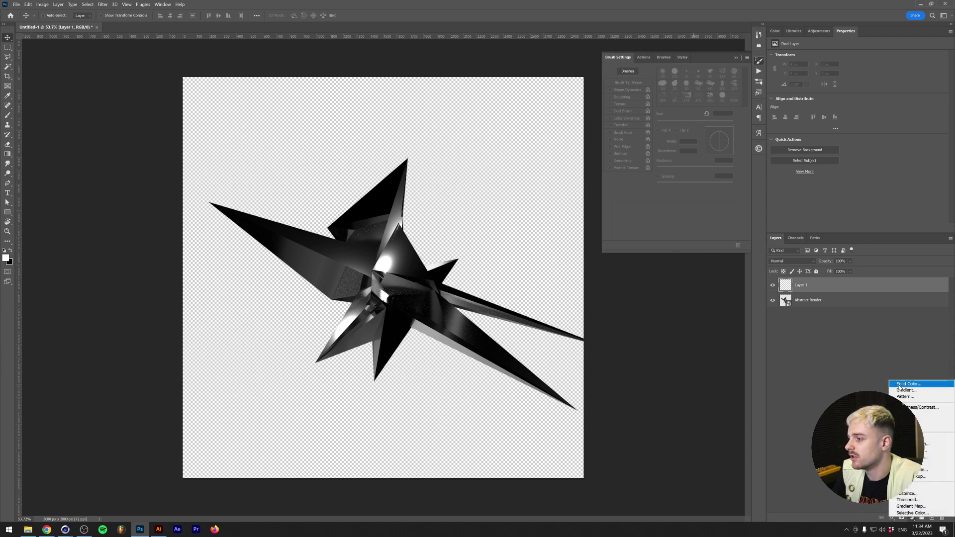
{"action": "key", "text": "Escape"}
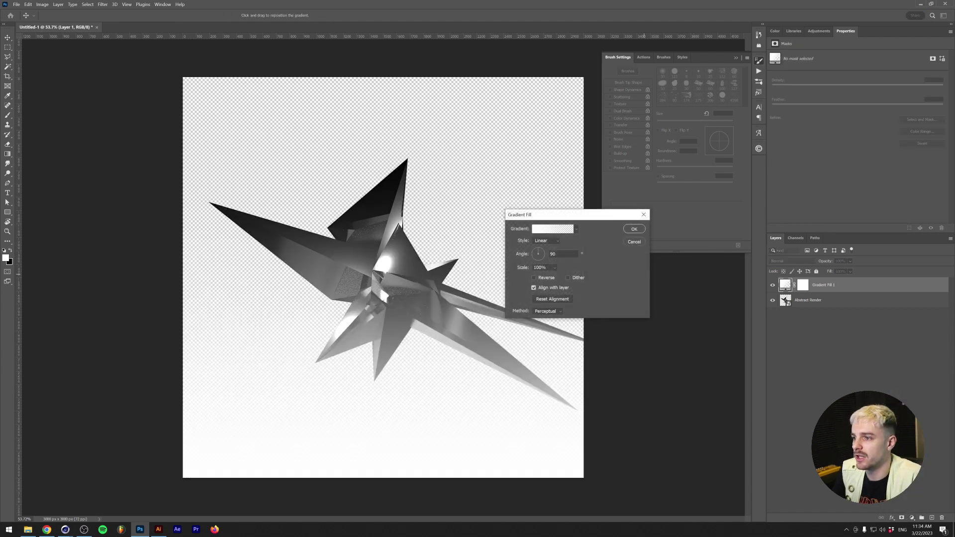
{"action": "left_click", "coordinate": [576, 230]}
{"action": "left_click", "coordinate": [515, 244]}
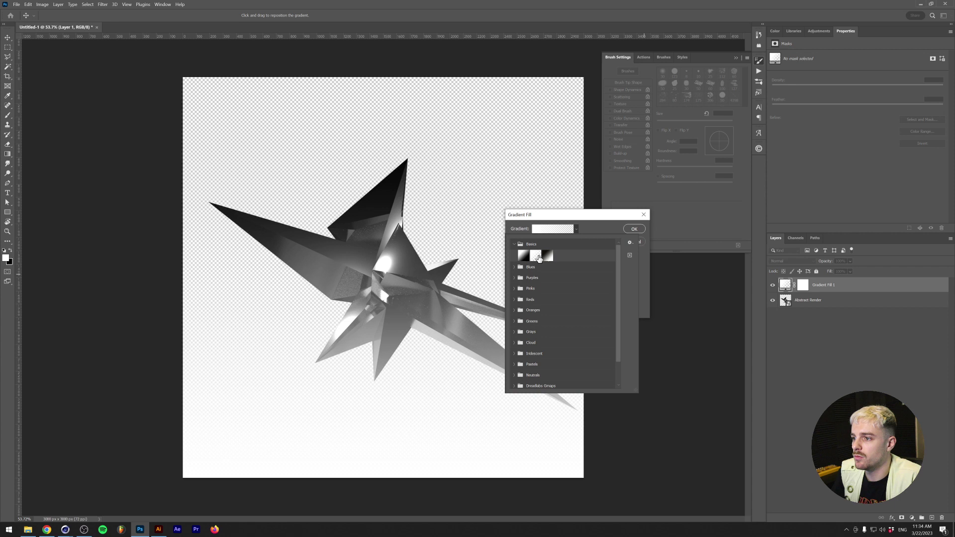
{"action": "left_click", "coordinate": [523, 255]}
{"action": "left_click", "coordinate": [608, 229]}
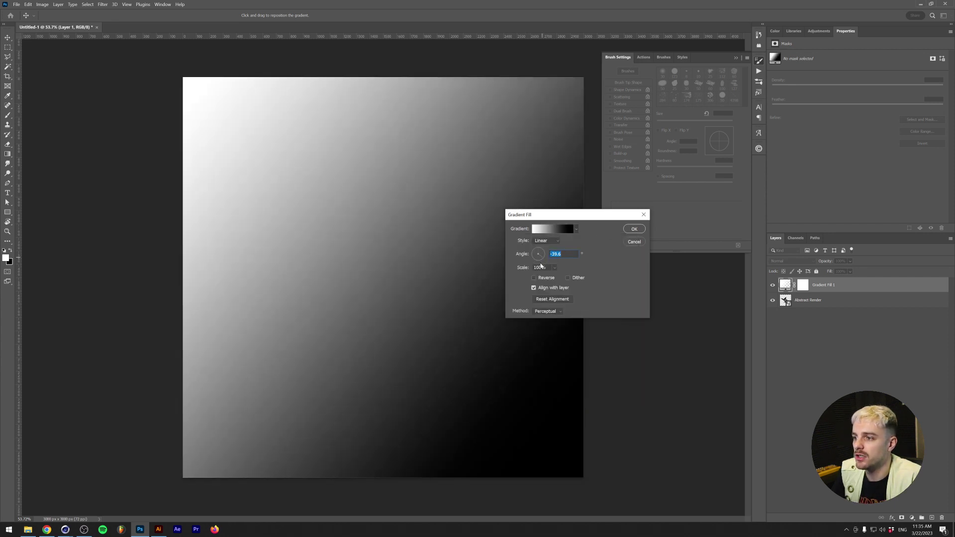
{"action": "left_click_drag", "start_coordinate": [565, 279], "coordinate": [566, 279]}
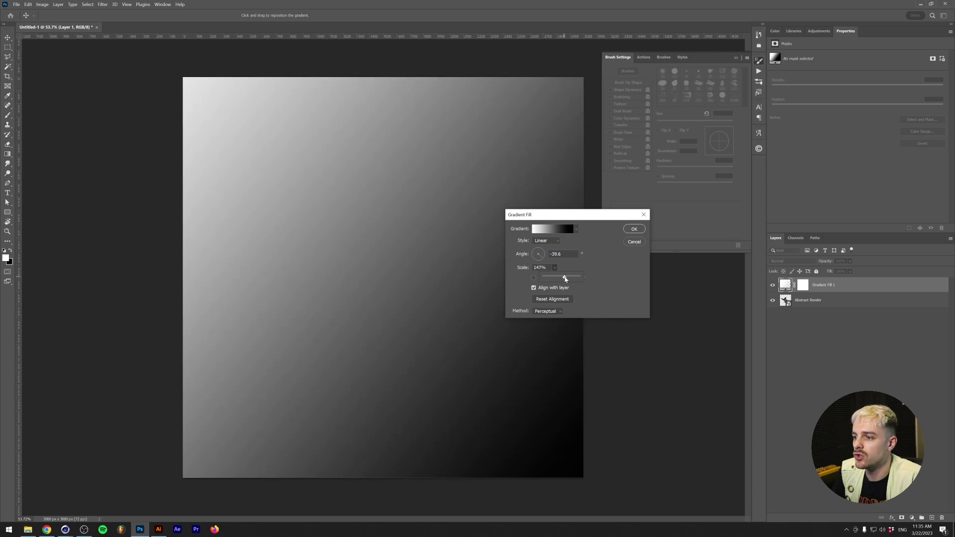
{"action": "left_click", "coordinate": [634, 229]}
- Add a new layer, fill it with Render Clouds, and blend it in Overlay
{"action": "left_click", "coordinate": [931, 518]}
{"action": "left_click", "coordinate": [102, 4]}
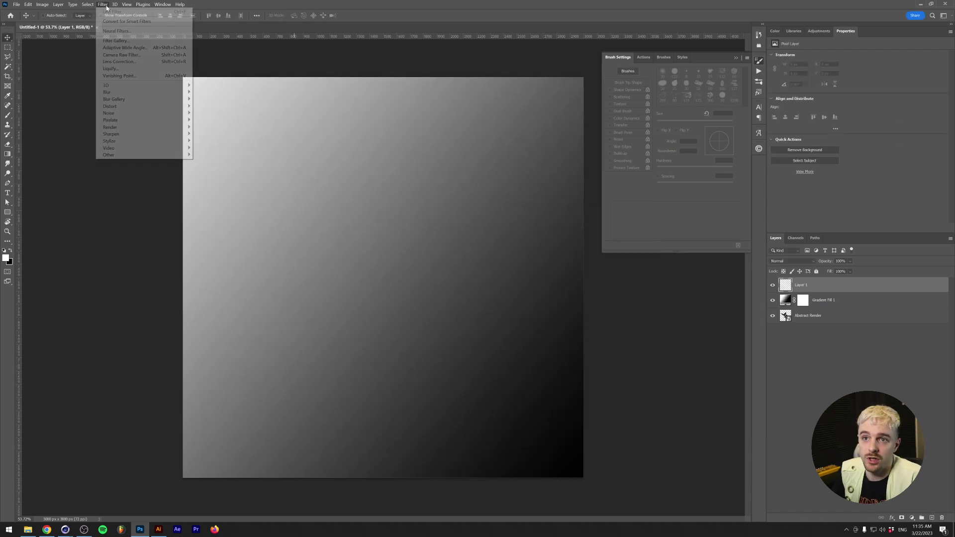
{"action": "mouse_move", "coordinate": [141, 130]}
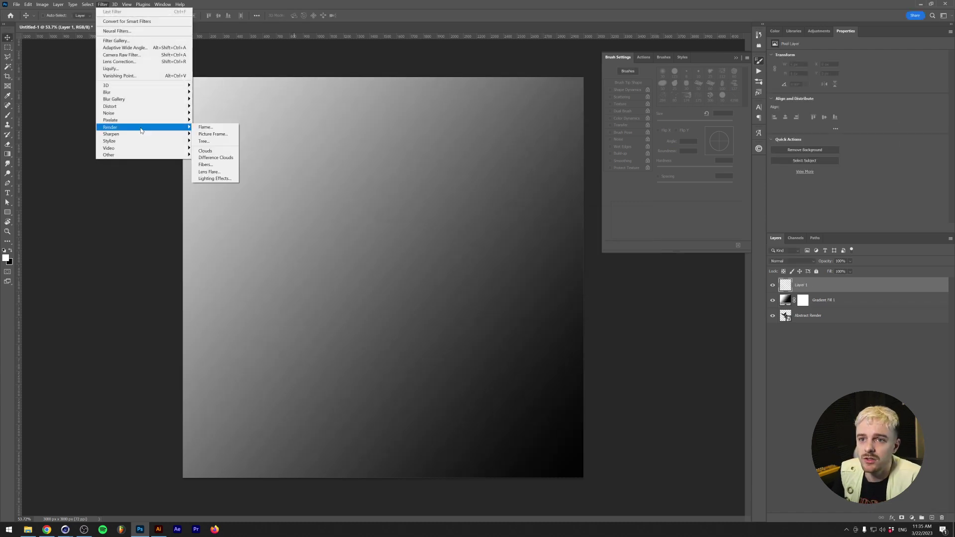
{"action": "left_click", "coordinate": [205, 150]}
{"action": "left_click", "coordinate": [791, 261]}
{"action": "left_click", "coordinate": [802, 354]}
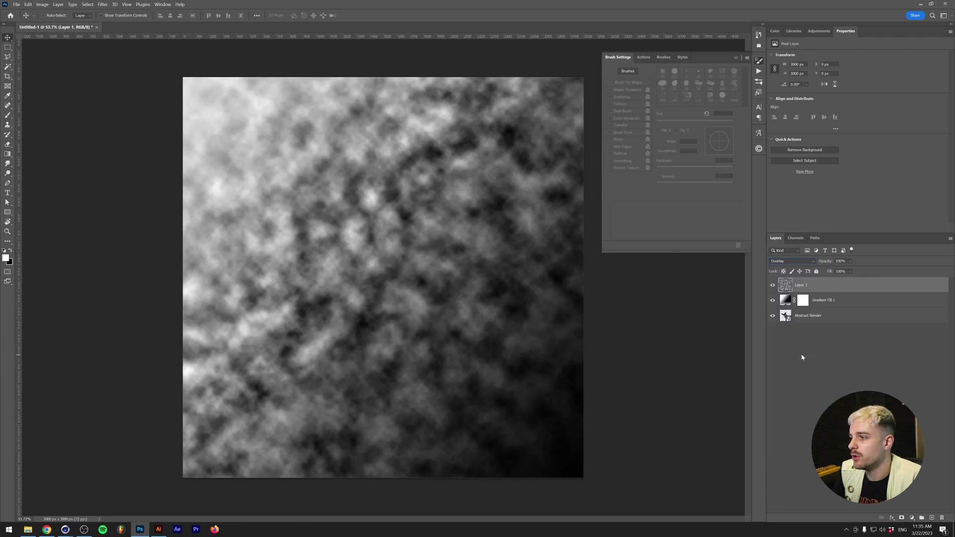
- Apply a Gaussian Blur to the clouds layer
{"action": "left_click", "coordinate": [103, 4]}
{"action": "mouse_move", "coordinate": [120, 90]}
{"action": "left_click", "coordinate": [204, 120]}
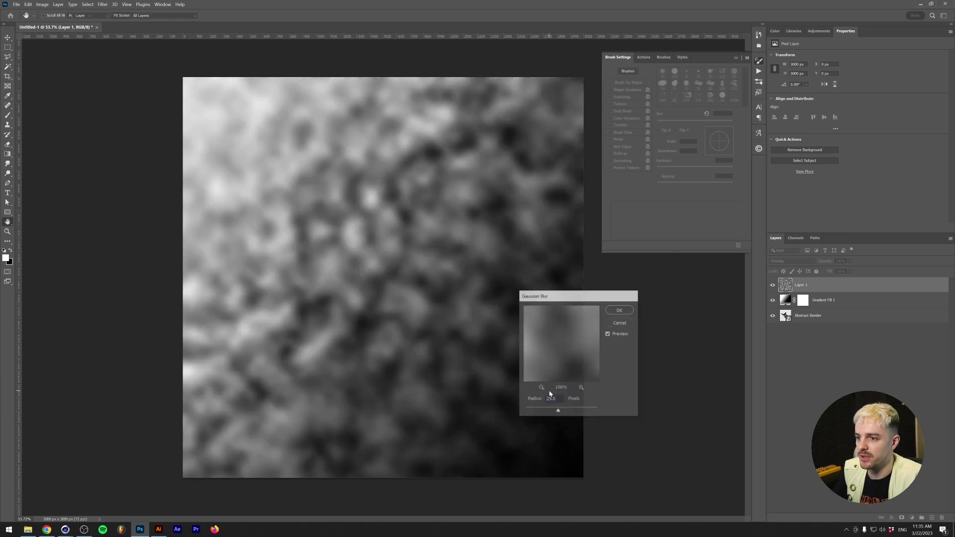
{"action": "key", "text": "Return"}
{"action": "key", "text": "v"}
{"action": "scroll", "coordinate": [363, 238], "scroll_direction": "down", "scroll_amount": 5, "text": "alt"}
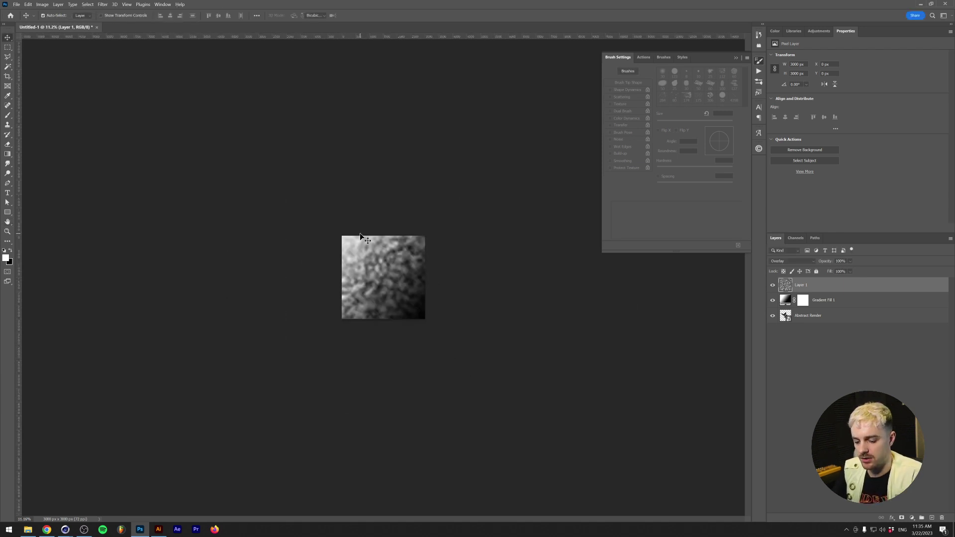
- Stretch the clouds layer wide horizontally and select the Abstract Render layer
{"action": "key", "text": "ctrl+t"}
{"action": "left_click_drag", "start_coordinate": [425, 279], "coordinate": [597, 278], "text": "alt"}
{"action": "key", "text": "Escape"}
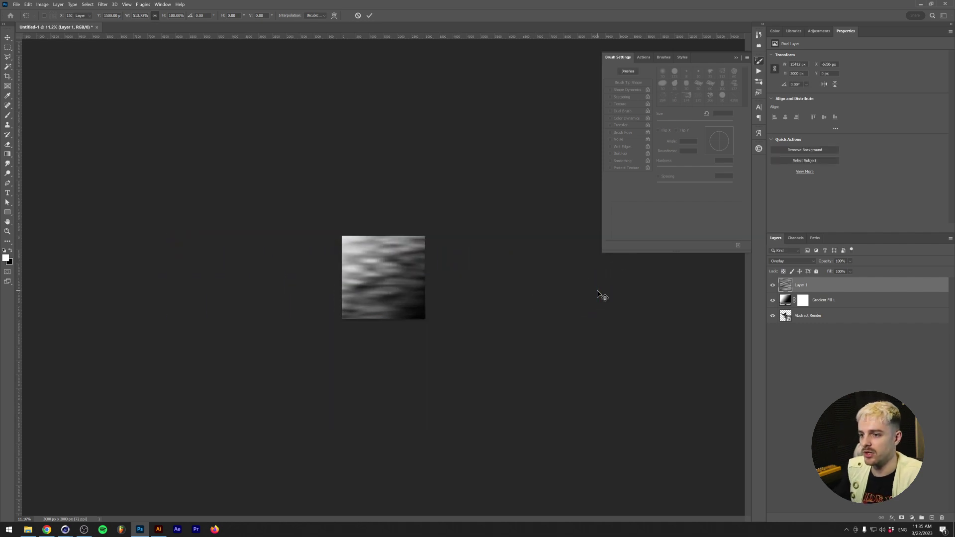
{"action": "scroll", "coordinate": [454, 304], "scroll_direction": "up", "scroll_amount": 4, "text": "alt"}
{"action": "key", "text": "alt+comma"}
- Move Abstract Render to the top, duplicate it, and enlarge and rotate the lower copy about 61°
{"action": "key", "text": "ctrl+shift+bracketright"}
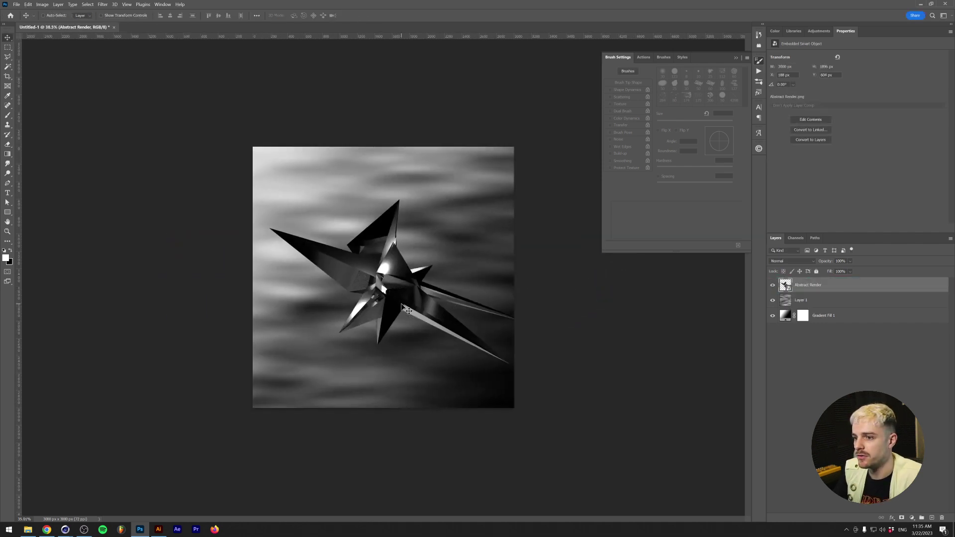
{"action": "left_click_drag", "start_coordinate": [783, 288], "coordinate": [795, 299], "text": "alt"}
{"action": "key", "text": "ctrl+t"}
{"action": "left_click_drag", "start_coordinate": [602, 282], "coordinate": [732, 282], "text": "alt"}
{"action": "scroll", "coordinate": [197, 181], "scroll_direction": "down", "scroll_amount": 2, "text": "alt"}
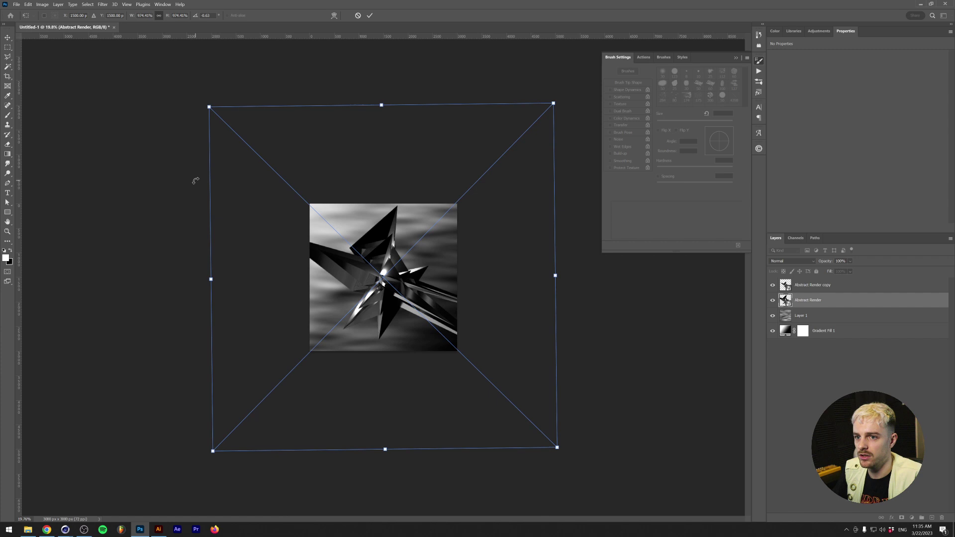
{"action": "left_click_drag", "start_coordinate": [192, 177], "coordinate": [544, 277]}
{"action": "key", "text": "Return"}
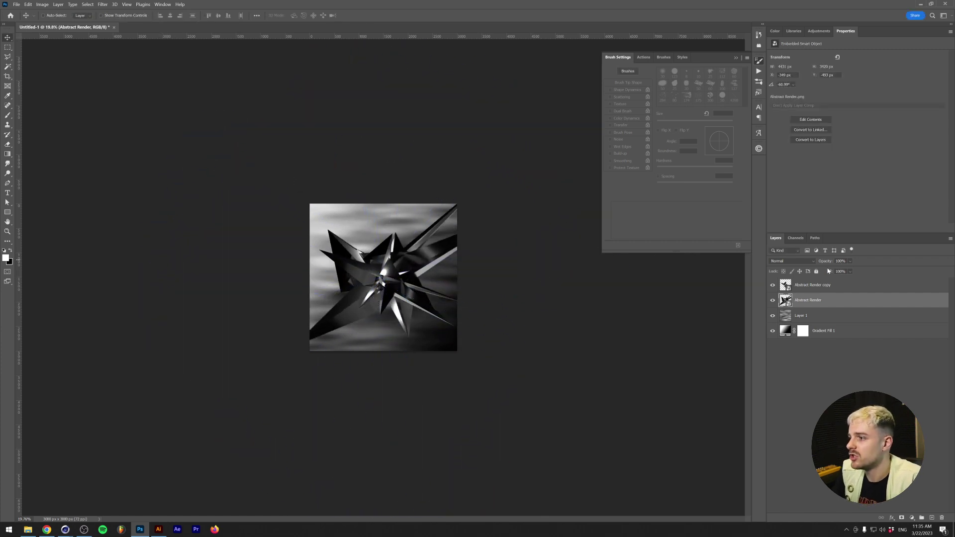
- Set the enlarged render to Screen blending and zoom back in on the canvas
{"action": "left_click", "coordinate": [791, 261]}
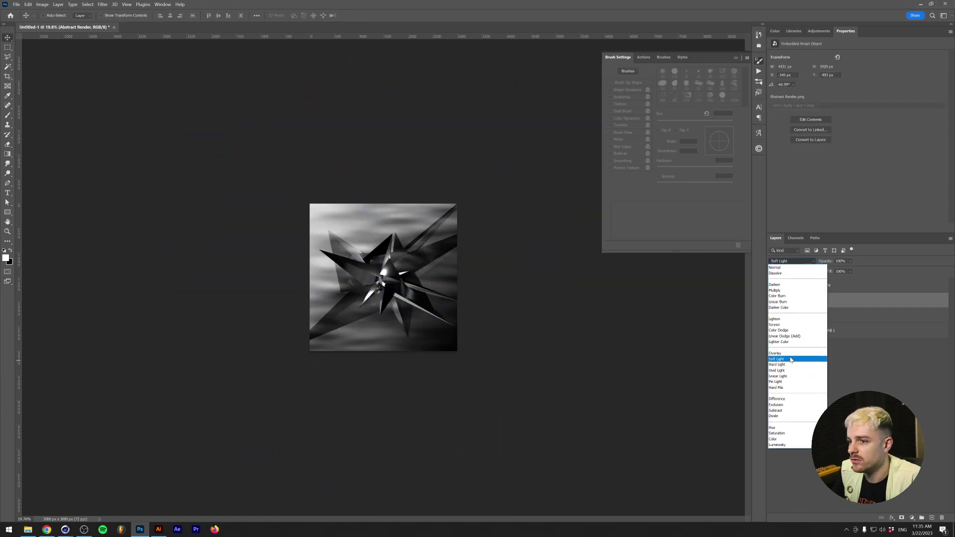
{"action": "left_click", "coordinate": [784, 325]}
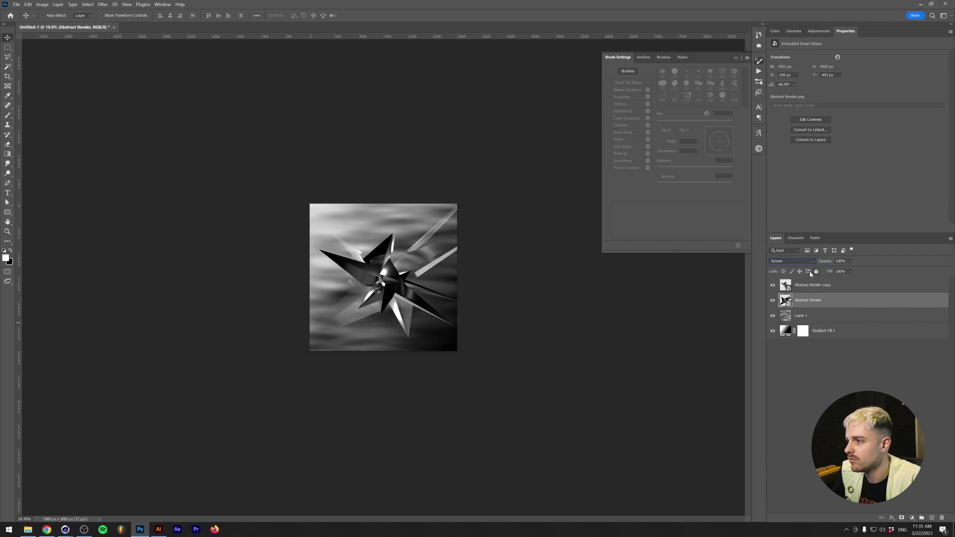
{"action": "key", "text": "alt+bracketright"}
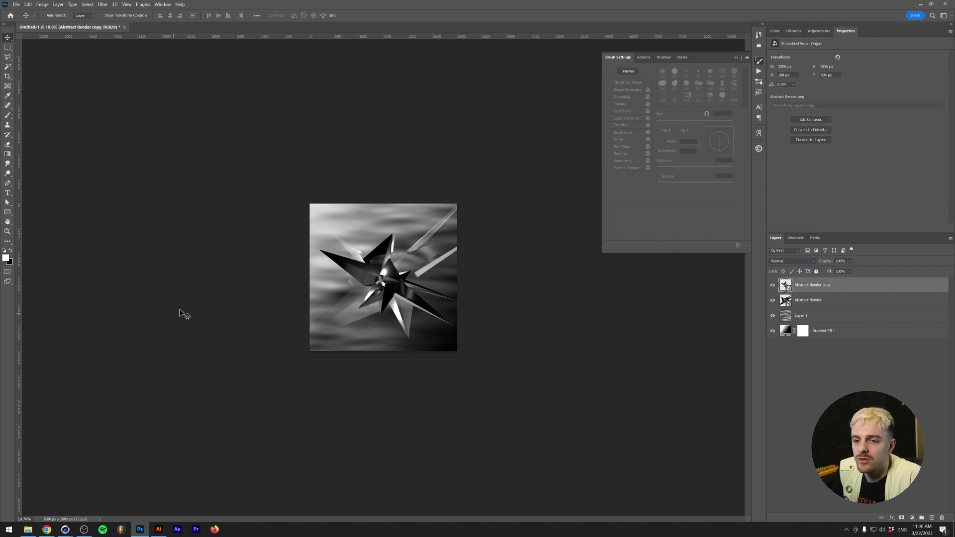
{"action": "scroll", "coordinate": [393, 278], "scroll_direction": "up", "scroll_amount": 1, "text": "alt"}
{"action": "scroll", "coordinate": [393, 279], "scroll_direction": "up", "scroll_amount": 3, "text": "alt"}
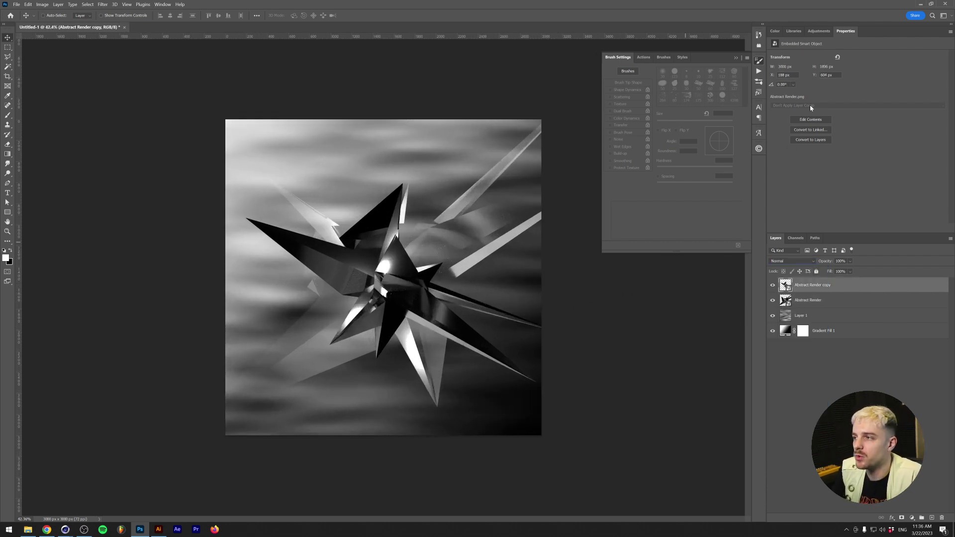
- Add a Gradient Map layer and set its left stop to a navy blue
{"action": "left_click", "coordinate": [823, 31]}
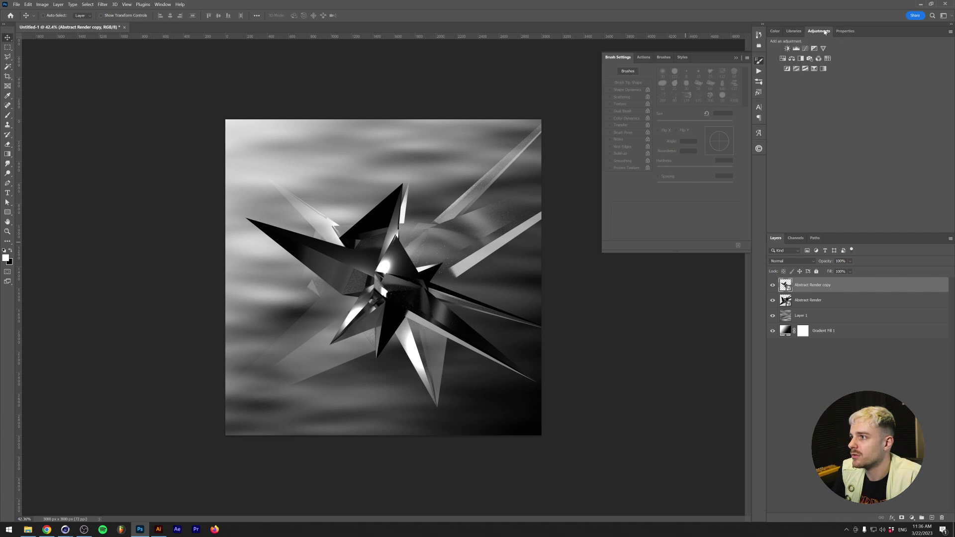
{"action": "left_click", "coordinate": [823, 69]}
{"action": "left_click", "coordinate": [828, 58]}
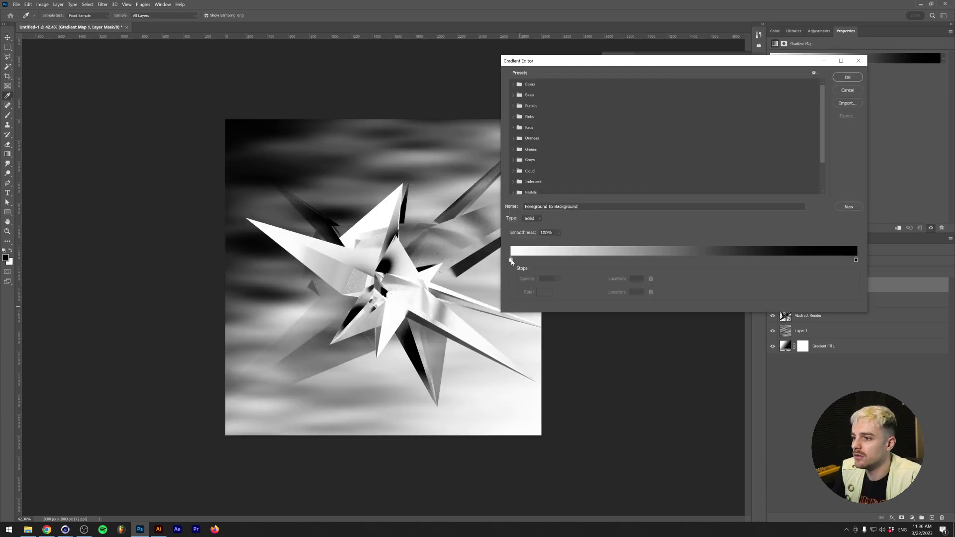
{"action": "left_click", "coordinate": [511, 261]}
{"action": "left_click", "coordinate": [542, 291]}
{"action": "type", "text": "000000"}
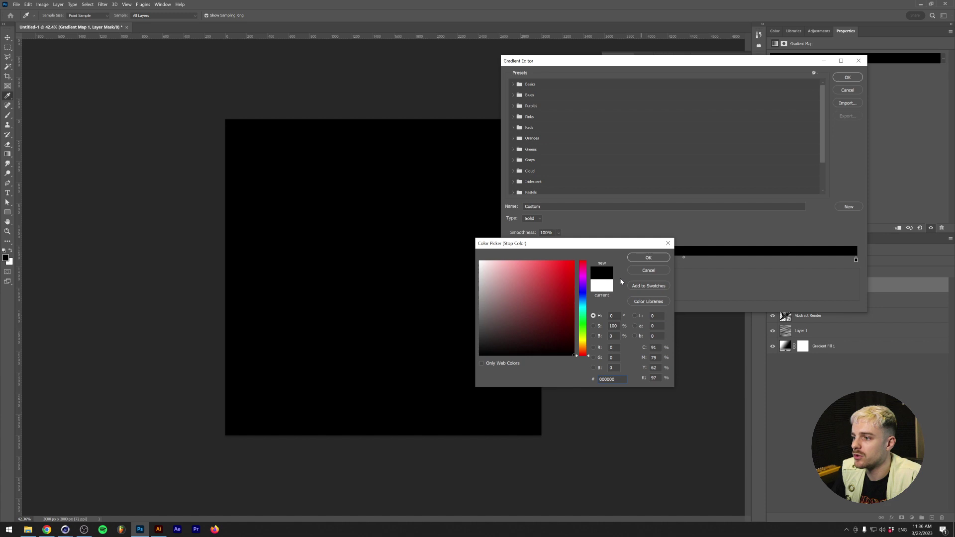
{"action": "left_click_drag", "start_coordinate": [586, 302], "coordinate": [585, 294]}
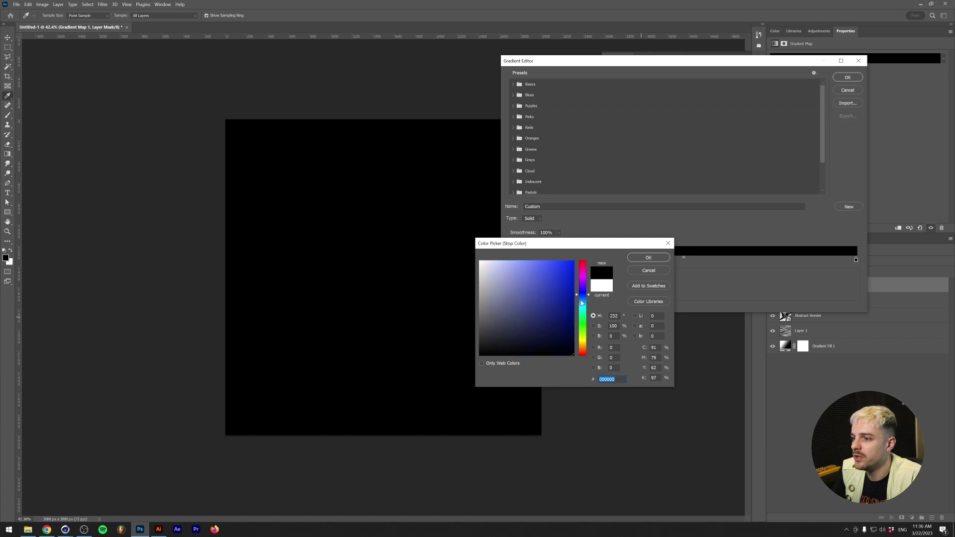
{"action": "left_click", "coordinate": [568, 338]}
{"action": "left_click", "coordinate": [636, 259]}
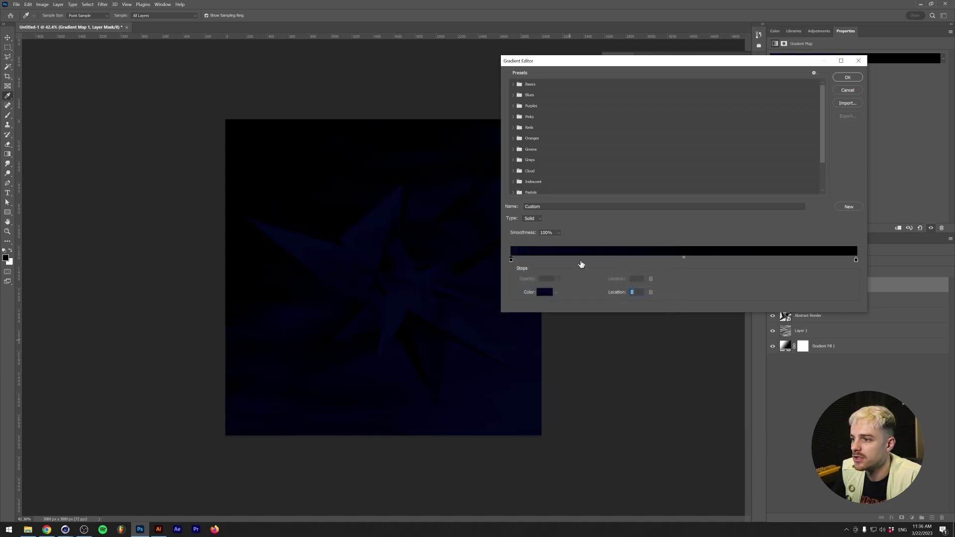
{"action": "left_click", "coordinate": [545, 290]}
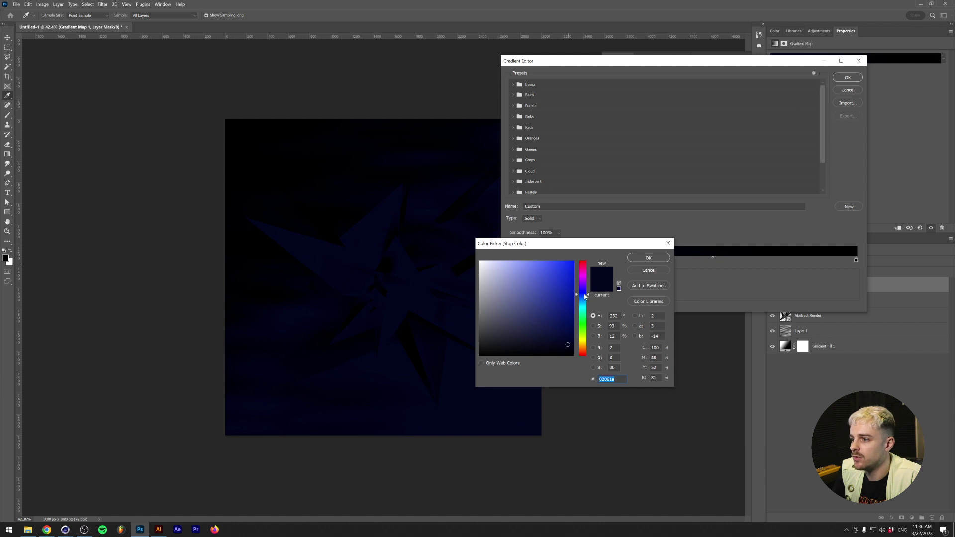
{"action": "left_click", "coordinate": [552, 321]}
{"action": "left_click", "coordinate": [636, 258]}
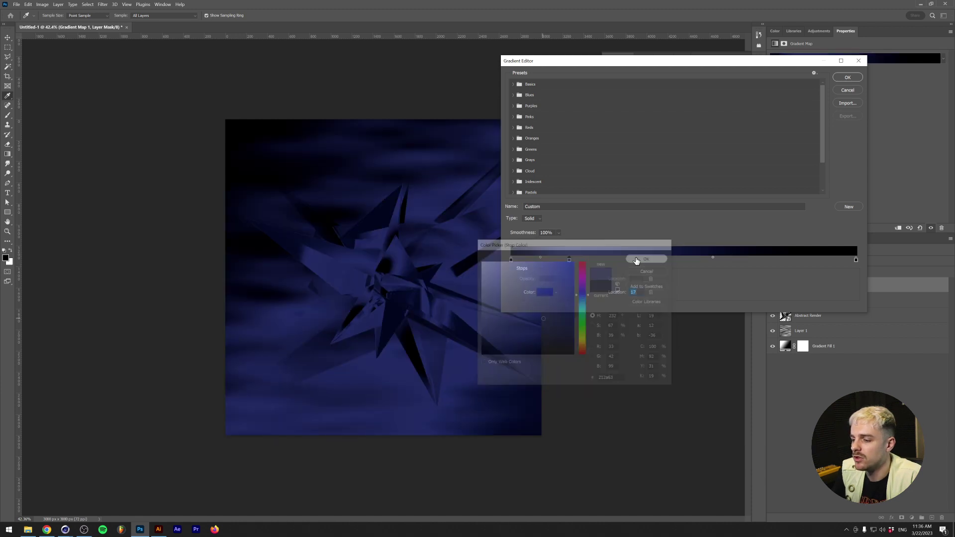
- Set the gradient's right stop to a pale cyan
{"action": "left_click", "coordinate": [856, 259]}
{"action": "left_click", "coordinate": [544, 293]}
{"action": "type", "text": "ffffff"}
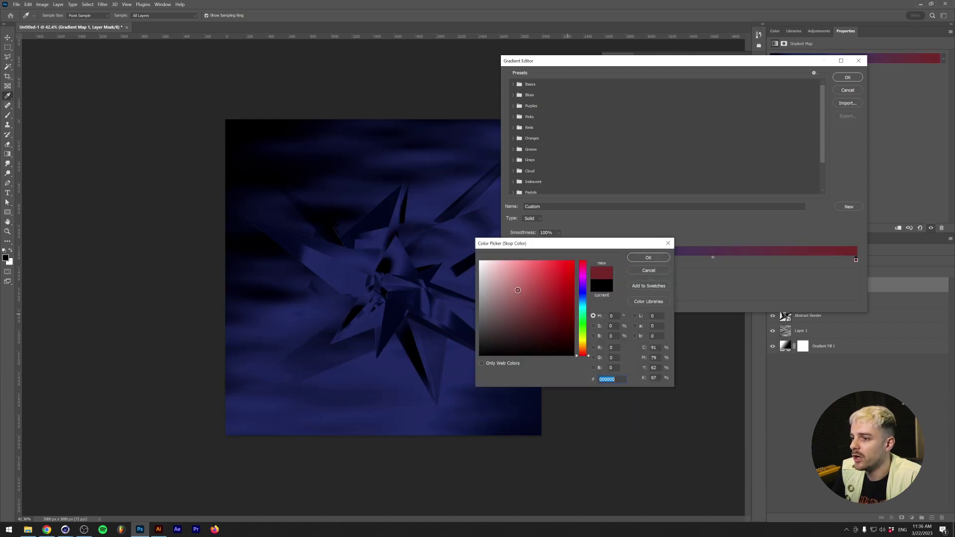
{"action": "left_click_drag", "start_coordinate": [588, 308], "coordinate": [585, 304]}
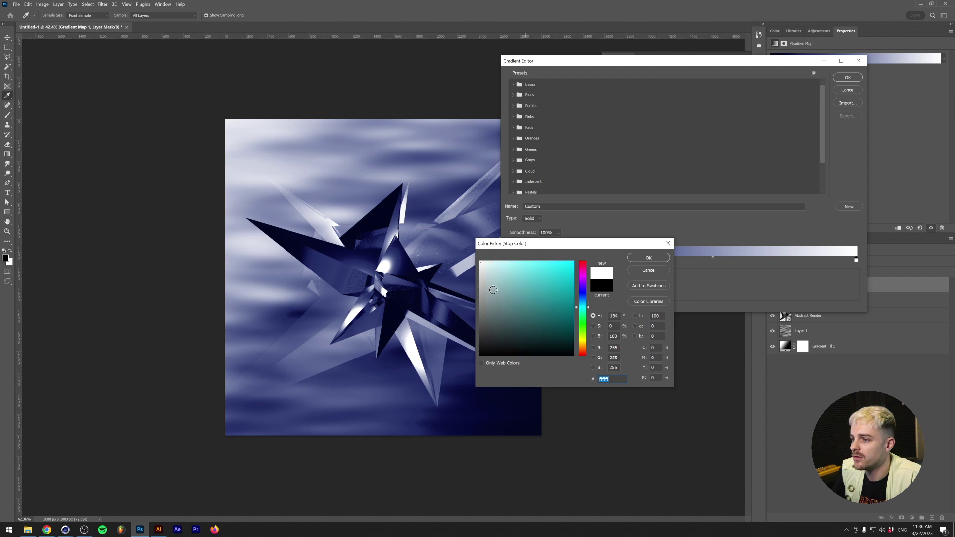
{"action": "left_click", "coordinate": [773, 250]}
{"action": "key", "text": "Return"}
- Add a stop at location 30 in a teal around #264d55 and apply the gradient
{"action": "left_click", "coordinate": [615, 260]}
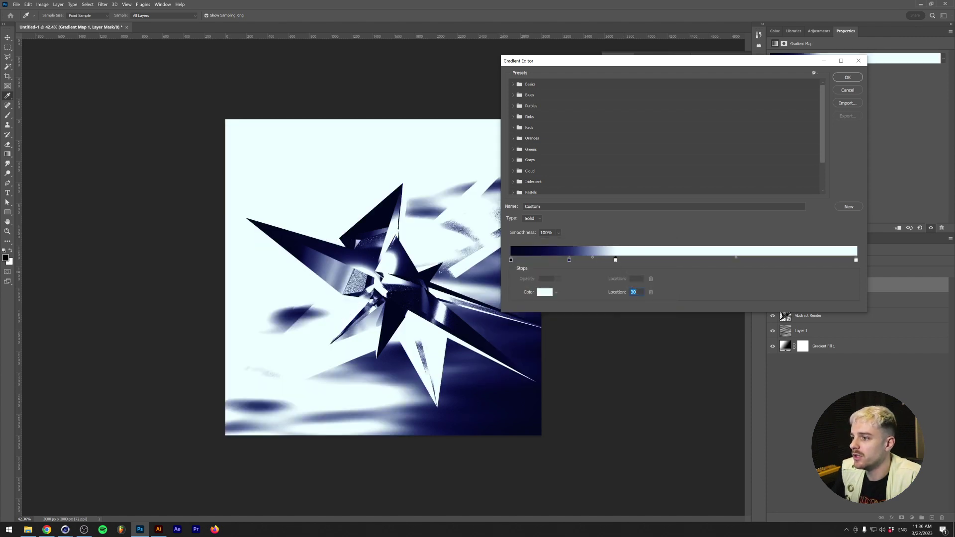
{"action": "left_click", "coordinate": [545, 293]}
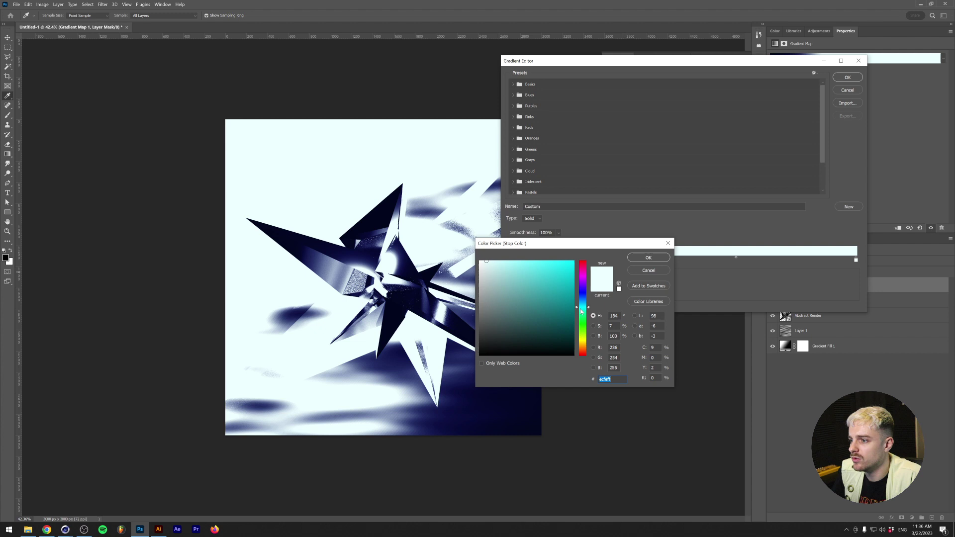
{"action": "type", "text": "264d55"}
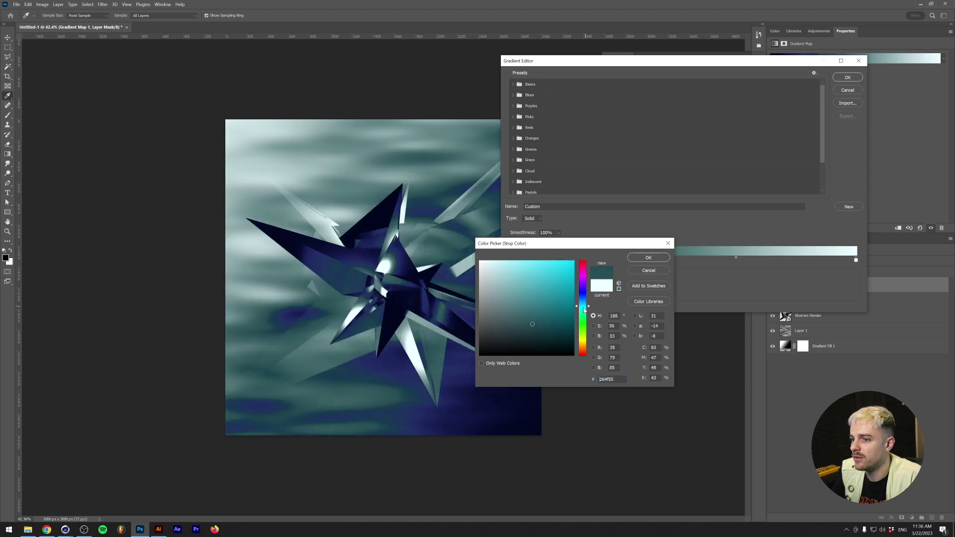
{"action": "left_click_drag", "start_coordinate": [584, 307], "coordinate": [583, 308]}
{"action": "left_click", "coordinate": [544, 319]}
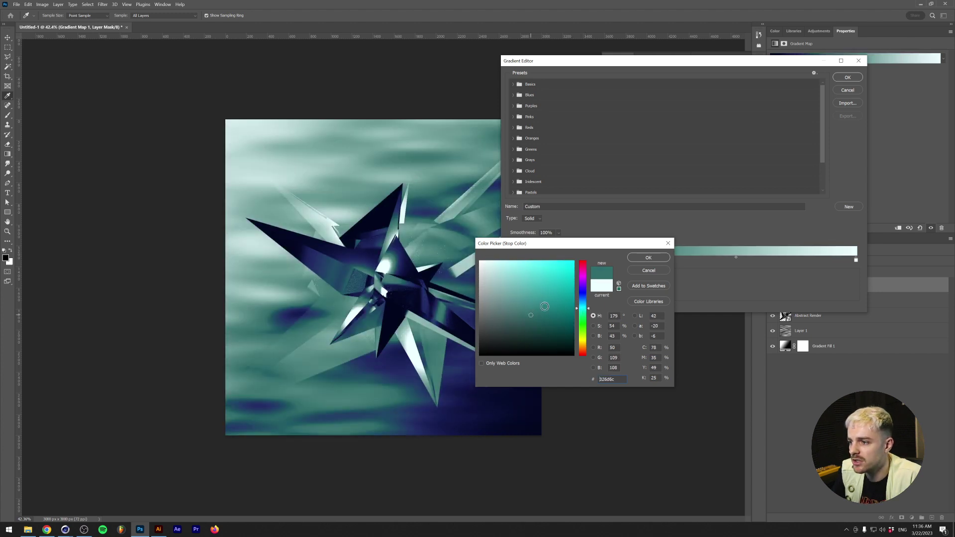
{"action": "left_click", "coordinate": [648, 257]}
{"action": "left_click", "coordinate": [848, 77]}
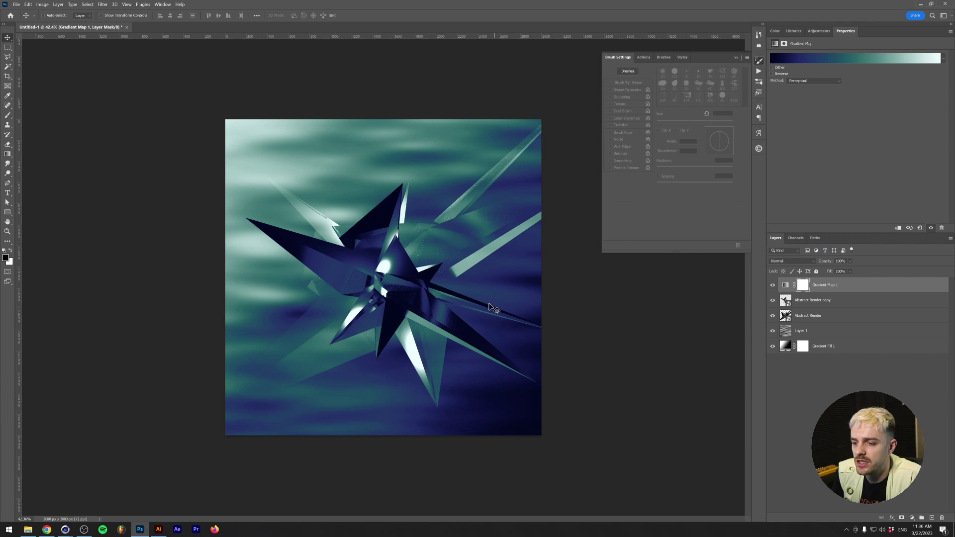
- Set Gradient Map 1's blend mode to Soft Light for a muted grey-teal tint
{"action": "left_click", "coordinate": [794, 261]}
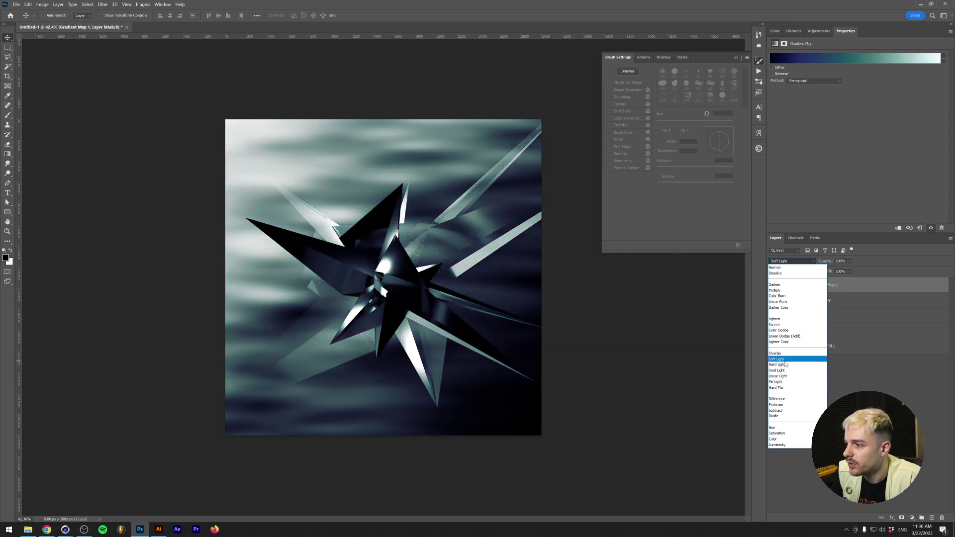
{"action": "left_click", "coordinate": [784, 359]}
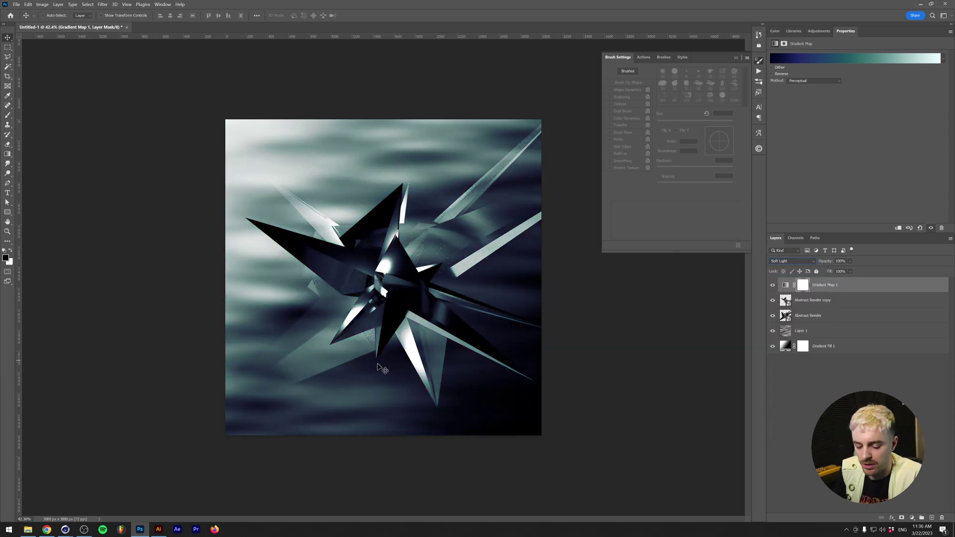
{"action": "scroll", "coordinate": [351, 314], "scroll_direction": "down", "scroll_amount": 2, "text": "alt"}
{"action": "scroll", "coordinate": [350, 315], "scroll_direction": "up", "scroll_amount": 2, "text": "alt"}
{"action": "scroll", "coordinate": [350, 316], "scroll_direction": "down", "scroll_amount": 3, "text": "alt"}
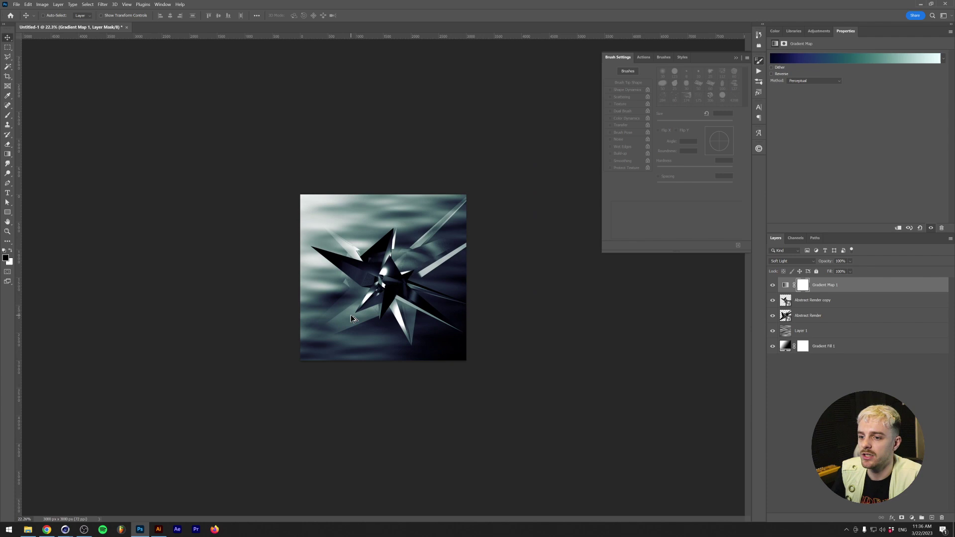
{"action": "scroll", "coordinate": [352, 318], "scroll_direction": "up", "scroll_amount": 4, "text": "alt"}
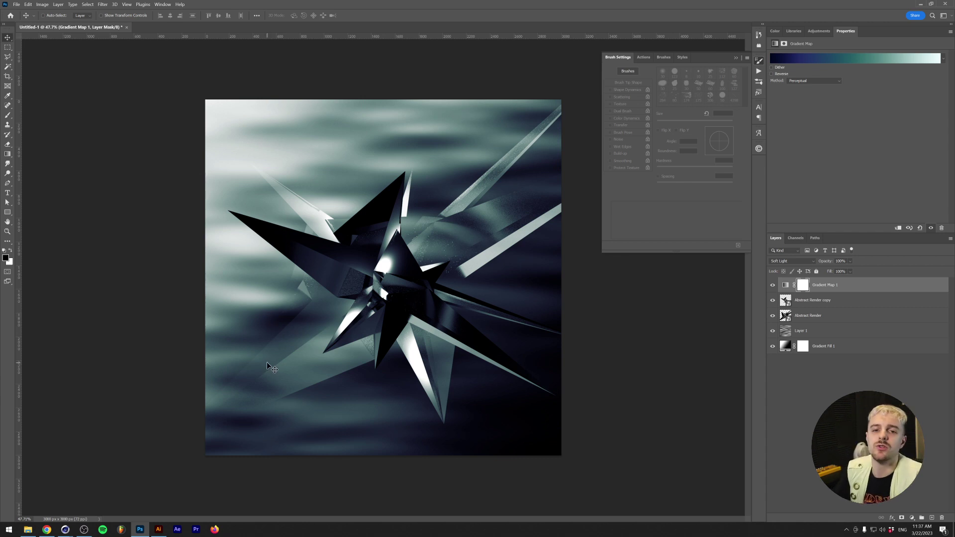
- Stamp all visible layers into a new Layer 2 and select the entire canvas
{"action": "left_click", "coordinate": [158, 529]}
{"action": "left_click", "coordinate": [145, 531]}
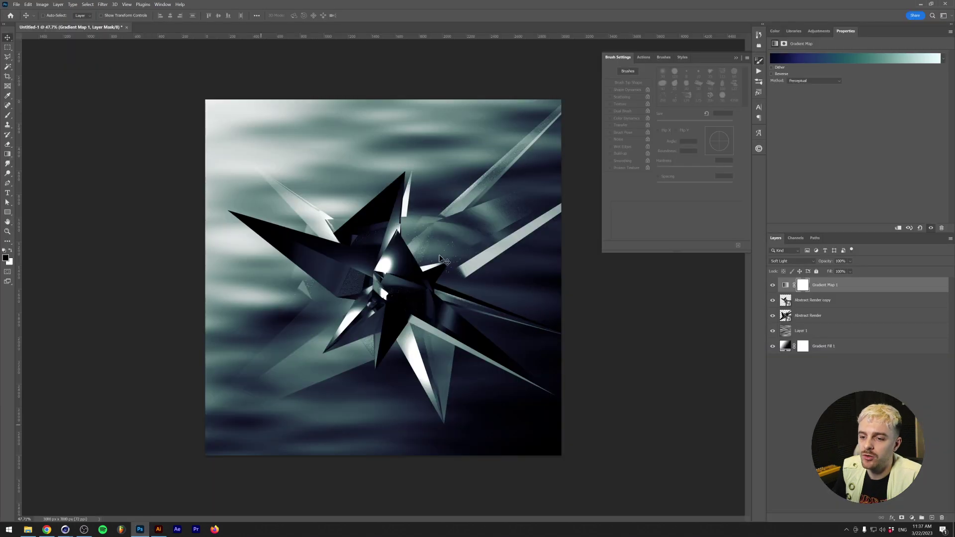
{"action": "left_click", "coordinate": [159, 529]}
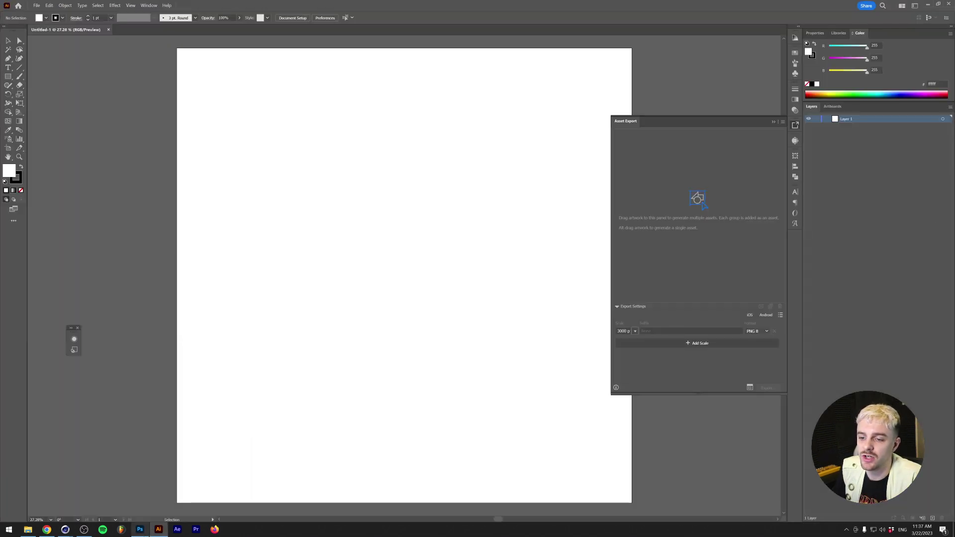
{"action": "left_click", "coordinate": [140, 529]}
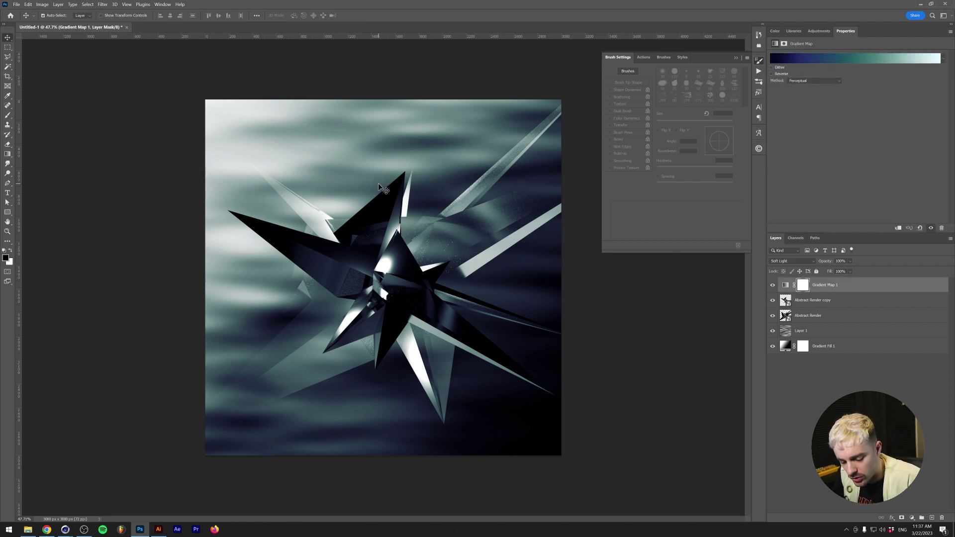
{"action": "key", "text": "ctrl+shift+alt+e"}
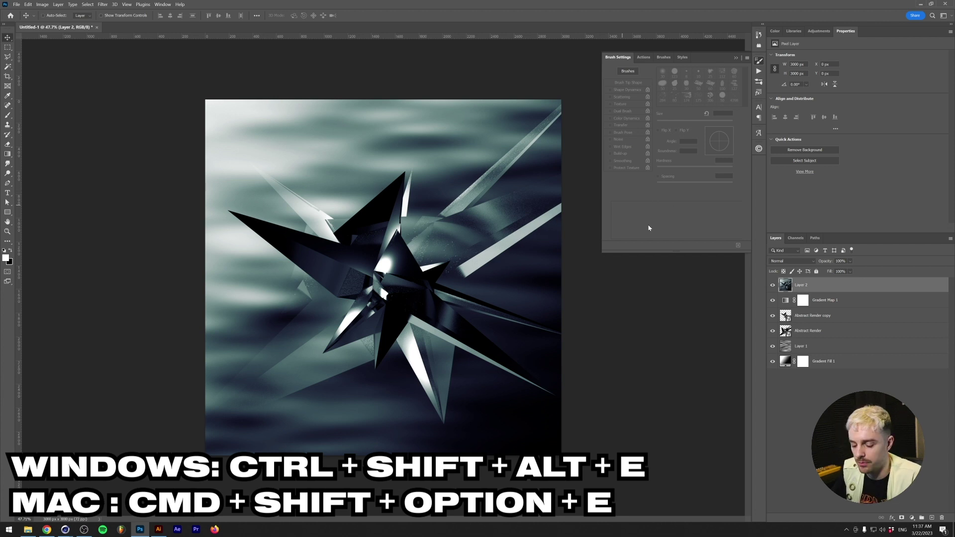
{"action": "key", "text": "ctrl+a"}
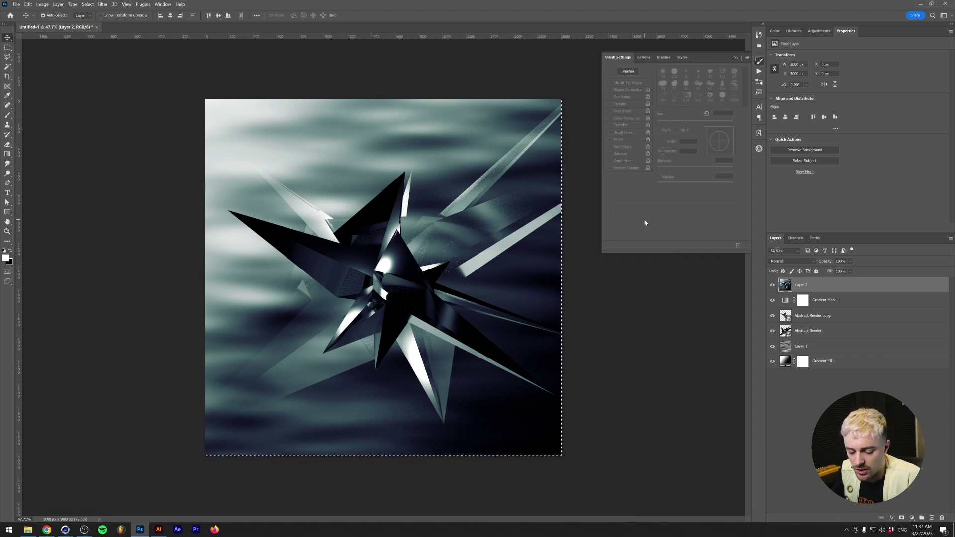
- Paste the merged render onto the Illustrator artboard and set up the Rectangular Grid Tool with white stroke, no fill
{"action": "left_click", "coordinate": [158, 529]}
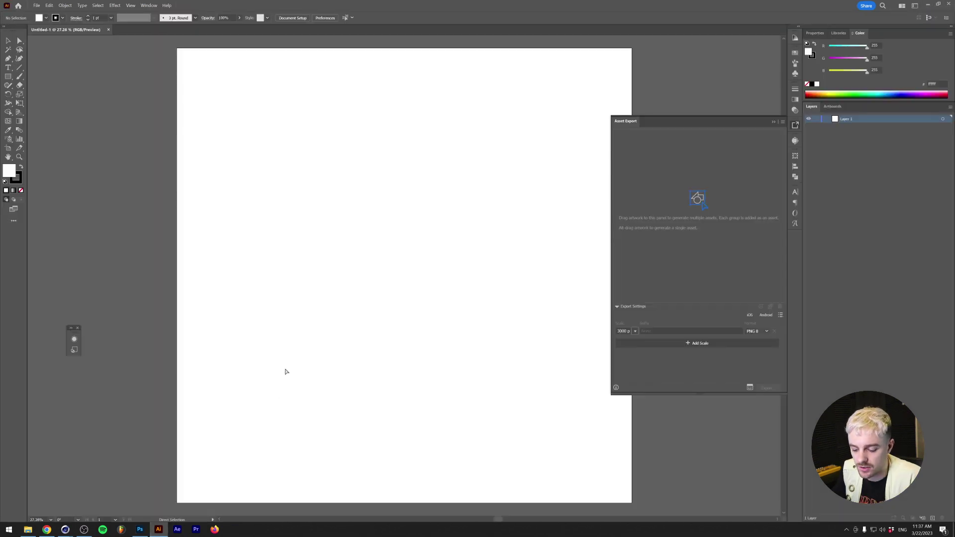
{"action": "key", "text": "ctrl+v"}
{"action": "key", "text": "ctrl+minus"}
{"action": "key", "text": "ctrl+minus"}
{"action": "key", "text": "ctrl+minus"}
{"action": "key", "text": "ctrl+minus"}
{"action": "key", "text": "ctrl+shift+a"}
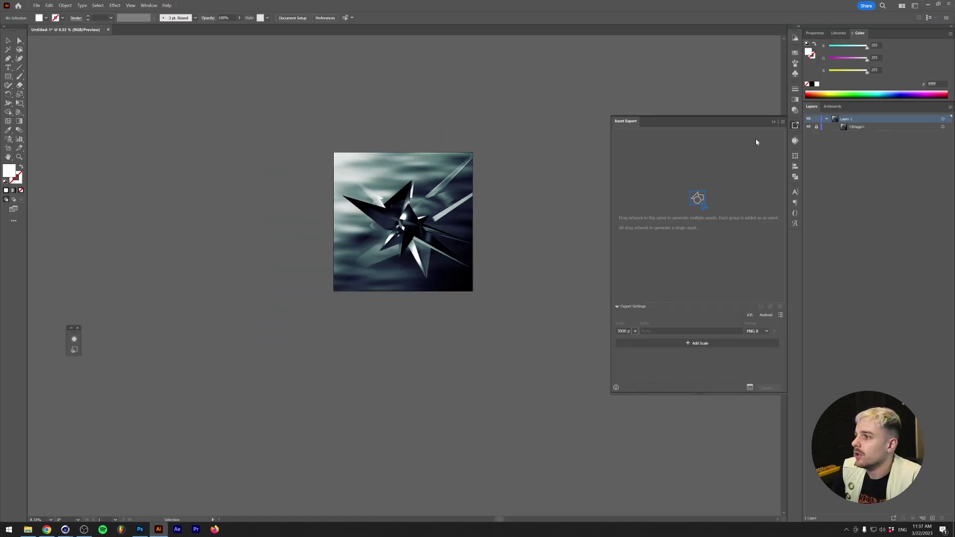
{"action": "scroll", "coordinate": [343, 206], "scroll_direction": "up", "scroll_amount": 2, "text": "alt"}
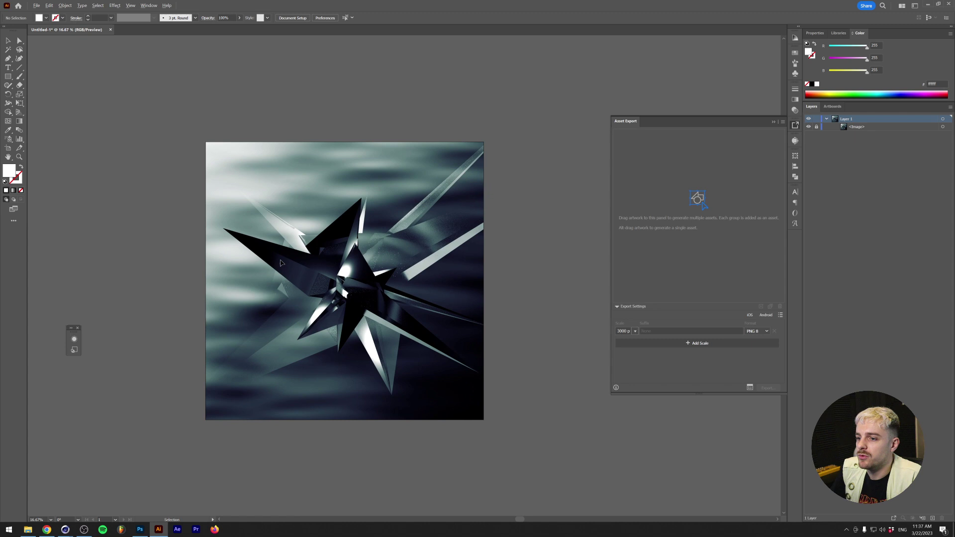
{"action": "scroll", "coordinate": [279, 265], "scroll_direction": "up", "scroll_amount": 1, "text": "alt"}
{"action": "scroll", "coordinate": [202, 211], "scroll_direction": "down", "scroll_amount": 1}
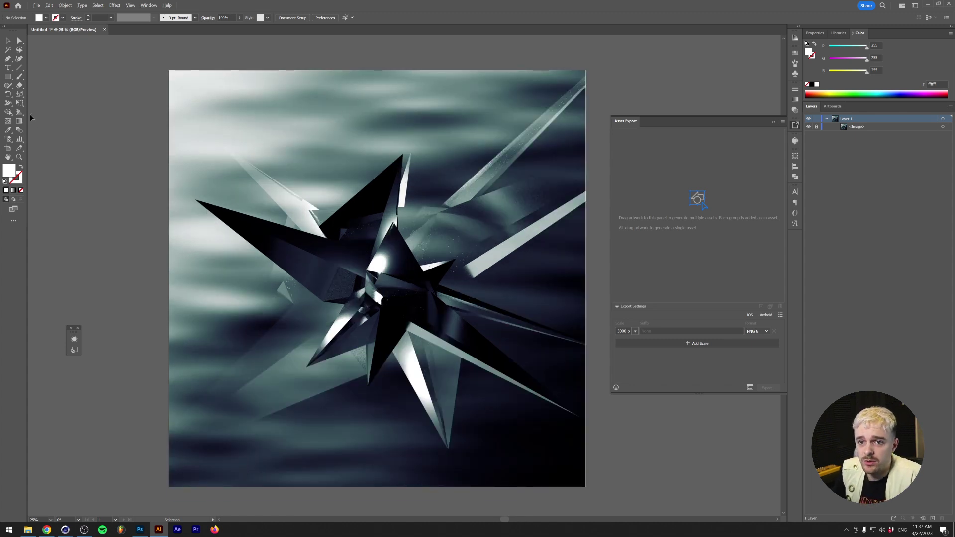
{"action": "left_click_drag", "start_coordinate": [19, 65], "coordinate": [47, 91]}
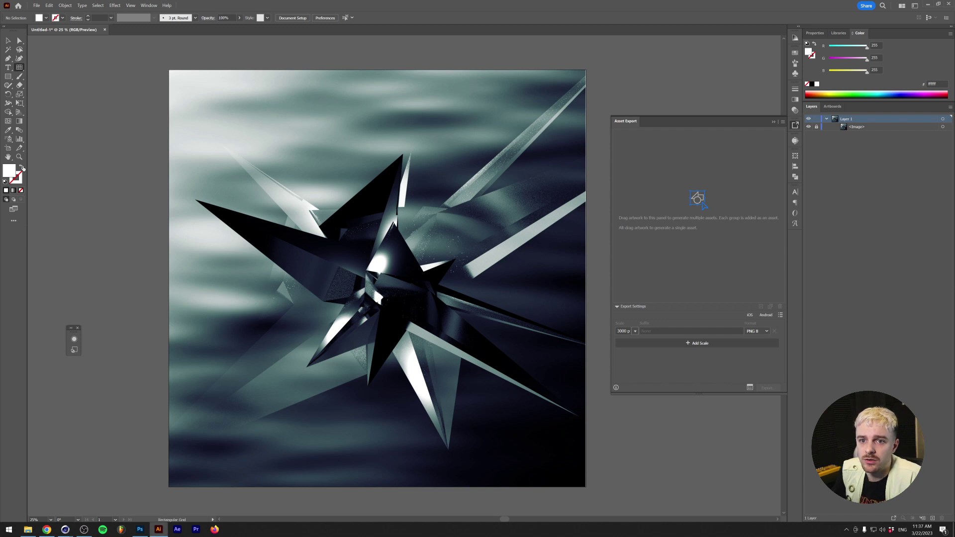
{"action": "key", "text": "shift+x"}
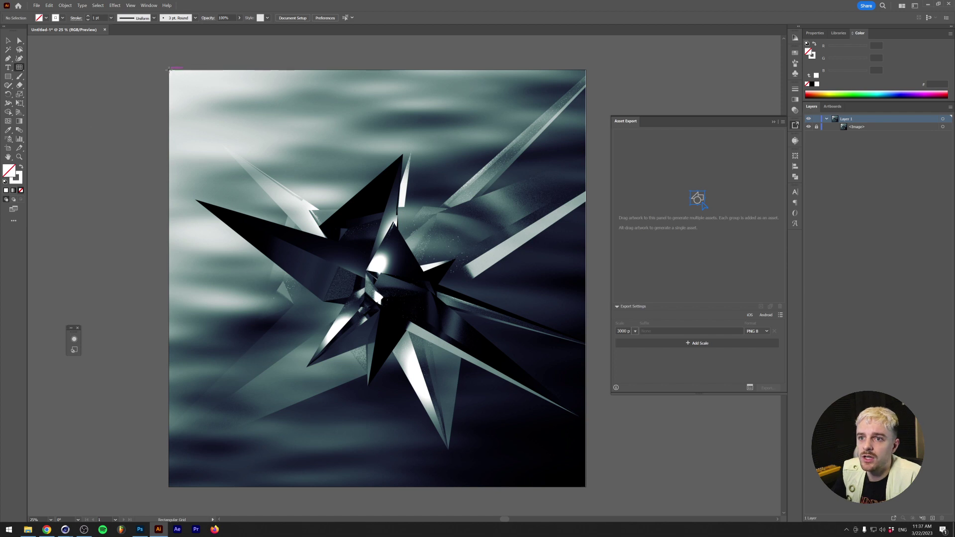
- Draw a rectangular grid across the whole artboard with about 65 by 65 cells
{"action": "left_click_drag", "start_coordinate": [169, 69], "coordinate": [587, 485]}
{"action": "key", "text": "Left"}
{"action": "key", "text": "Left"}
{"action": "key", "text": "Left"}
{"action": "key", "text": "Left"}
{"action": "key", "text": "Left"}
{"action": "key", "text": "Down"}
{"action": "key", "text": "Right"}
{"action": "key", "text": "Right"}
{"action": "key", "text": "Right"}
{"action": "key", "text": "Right"}
{"action": "key", "text": "Up"}
{"action": "key", "text": "Up"}
{"action": "key", "text": "Up"}
{"action": "key", "text": "Up"}
{"action": "key", "text": "Up"}
{"action": "key", "text": "Up"}
{"action": "key", "text": "Up"}
{"action": "key", "text": "Up"}
{"action": "key", "text": "Up"}
{"action": "key", "text": "Up"}
{"action": "key", "text": "Up"}
{"action": "key", "text": "Up"}
{"action": "key", "text": "Up"}
{"action": "key", "text": "Up"}
{"action": "key", "text": "Right"}
{"action": "key", "text": "Right"}
{"action": "key", "text": "Right"}
{"action": "key", "text": "Right"}
{"action": "key", "text": "Right"}
{"action": "key", "text": "Right"}
{"action": "key", "text": "Right"}
{"action": "key", "text": "Right"}
{"action": "key", "text": "Right"}
{"action": "key", "text": "Right"}
{"action": "key", "text": "Right"}
{"action": "key", "text": "Right"}
{"action": "key", "text": "Right"}
{"action": "key", "text": "Right"}
{"action": "key", "text": "Up"}
{"action": "key", "text": "Up"}
{"action": "key", "text": "Up"}
{"action": "key", "text": "Up"}
{"action": "key", "text": "Up"}
{"action": "key", "text": "Up"}
{"action": "key", "text": "Up"}
{"action": "key", "text": "Up"}
{"action": "key", "text": "Up"}
{"action": "key", "text": "Up"}
{"action": "key", "text": "Up"}
{"action": "key", "text": "Up"}
{"action": "key", "text": "Up"}
{"action": "key", "text": "Up"}
{"action": "key", "text": "Up"}
{"action": "key", "text": "Up"}
{"action": "key", "text": "Right"}
{"action": "key", "text": "Right"}
{"action": "key", "text": "Right"}
{"action": "key", "text": "Right"}
{"action": "key", "text": "Right"}
{"action": "key", "text": "Right"}
{"action": "key", "text": "Right"}
{"action": "key", "text": "Right"}
{"action": "key", "text": "Right"}
{"action": "key", "text": "Right"}
{"action": "key", "text": "Right"}
{"action": "key", "text": "Right"}
{"action": "key", "text": "Right"}
{"action": "key", "text": "Right"}
{"action": "key", "text": "Right"}
{"action": "key", "text": "Right"}
{"action": "key", "text": "Up"}
{"action": "key", "text": "Up"}
{"action": "key", "text": "Up"}
{"action": "key", "text": "Up"}
{"action": "key", "text": "Up"}
{"action": "key", "text": "Up"}
{"action": "key", "text": "Up"}
{"action": "key", "text": "Up"}
{"action": "key", "text": "Up"}
{"action": "key", "text": "Up"}
{"action": "key", "text": "Up"}
{"action": "key", "text": "Up"}
{"action": "key", "text": "Up"}
{"action": "key", "text": "Up"}
{"action": "key", "text": "Up"}
{"action": "key", "text": "Up"}
{"action": "key", "text": "Up"}
{"action": "key", "text": "Up"}
{"action": "key", "text": "Up"}
{"action": "key", "text": "Up"}
{"action": "key", "text": "Right"}
{"action": "key", "text": "Right"}
{"action": "key", "text": "Right"}
{"action": "key", "text": "Right"}
{"action": "key", "text": "Right"}
{"action": "key", "text": "Right"}
{"action": "key", "text": "Right"}
{"action": "key", "text": "Right"}
{"action": "key", "text": "Right"}
{"action": "key", "text": "Right"}
{"action": "key", "text": "Right"}
{"action": "key", "text": "Right"}
{"action": "key", "text": "Right"}
{"action": "key", "text": "Right"}
{"action": "key", "text": "Right"}
{"action": "key", "text": "Right"}
{"action": "key", "text": "Right"}
{"action": "key", "text": "Right"}
{"action": "key", "text": "Right"}
{"action": "key", "text": "Right"}
- Select the grid group and set its opacity to 50%
{"action": "key", "text": "v"}
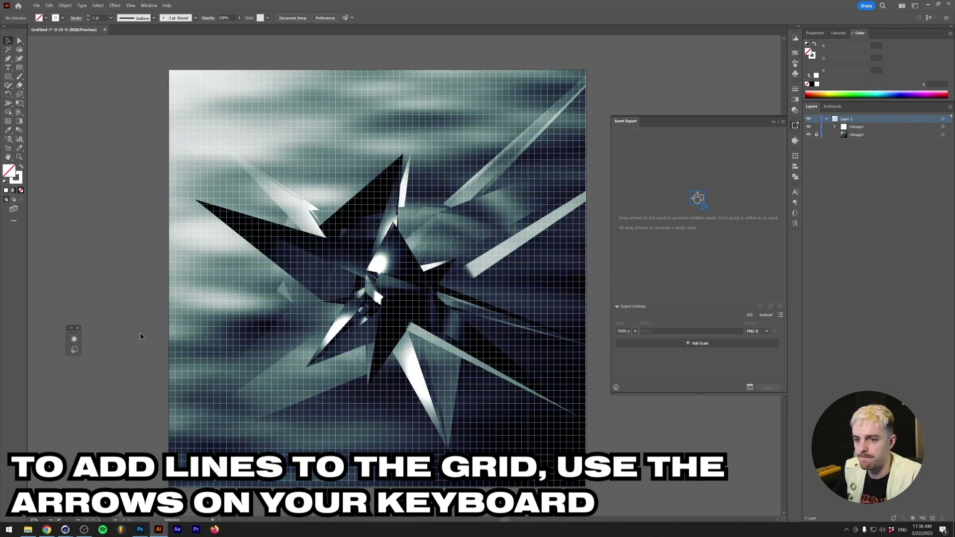
{"action": "left_click", "coordinate": [112, 245]}
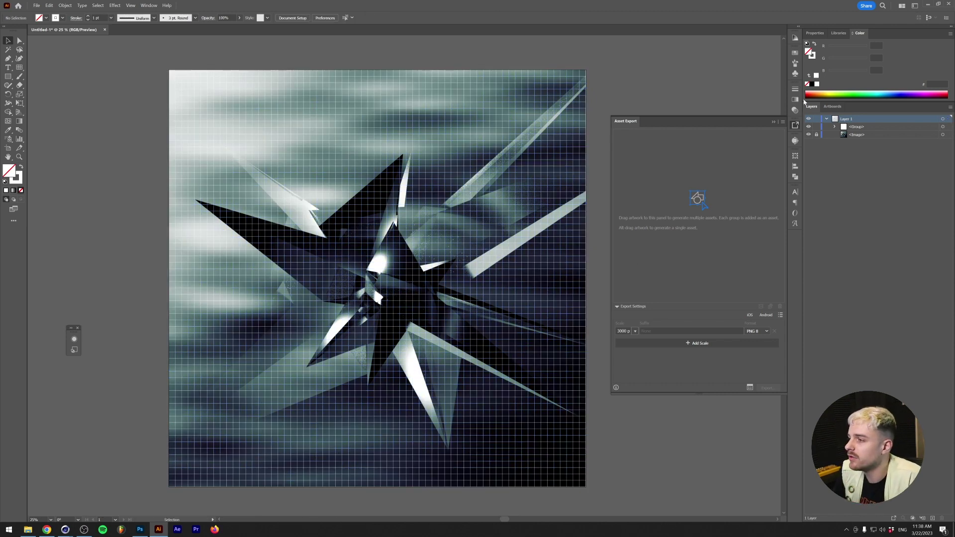
{"action": "left_click_drag", "start_coordinate": [158, 141], "coordinate": [209, 124]}
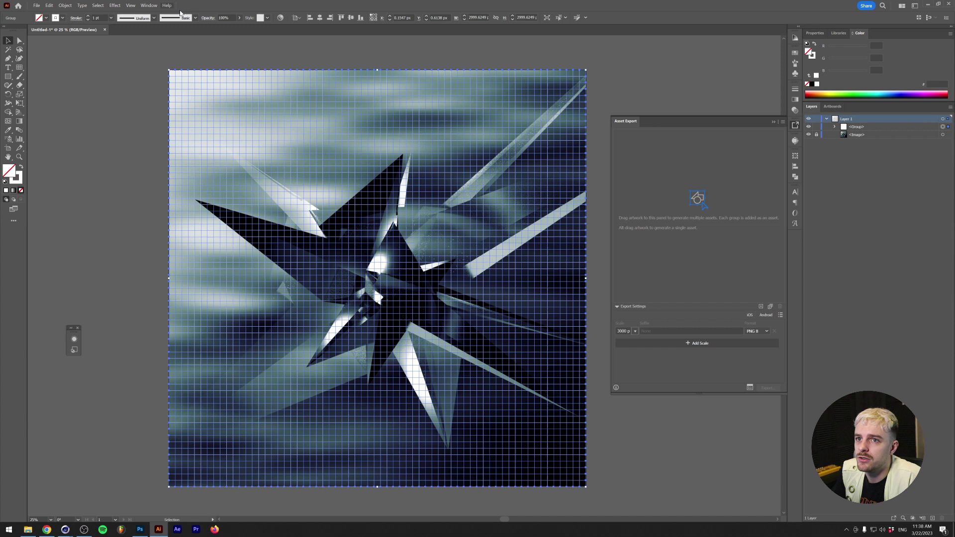
{"action": "left_click", "coordinate": [229, 17]}
{"action": "type", "text": "50"}
{"action": "key", "text": "Return"}
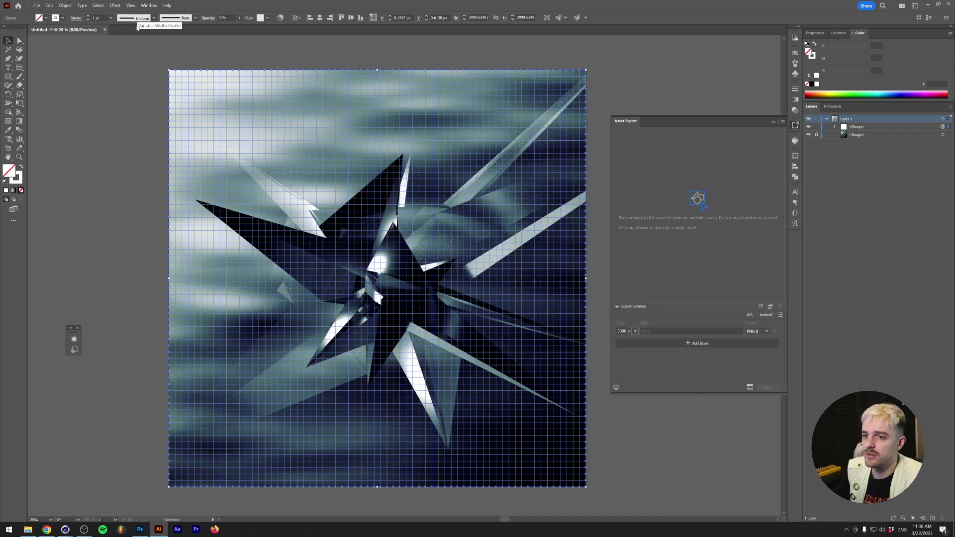
- Paste the faded grid into Photoshop as a Vector Smart Object
{"action": "left_click", "coordinate": [129, 118]}
{"action": "left_click", "coordinate": [338, 227]}
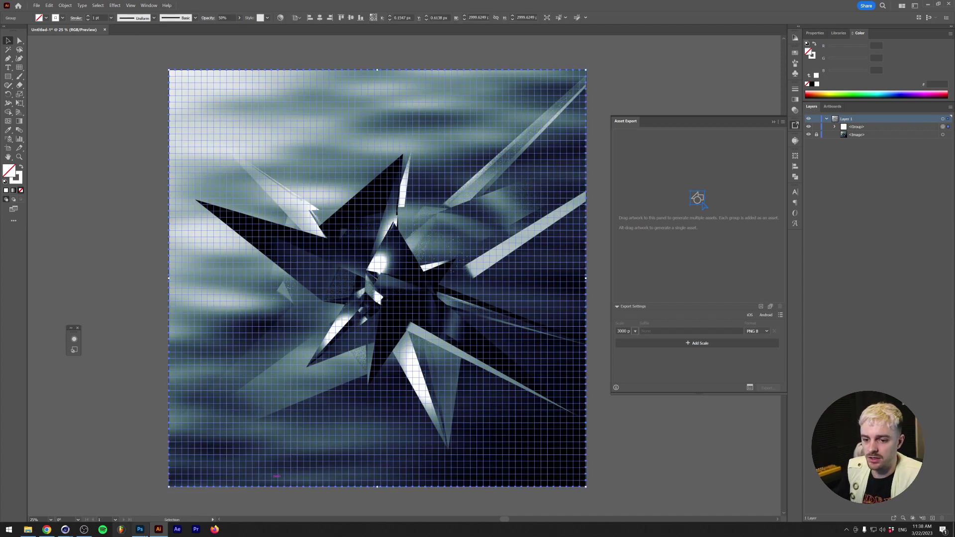
{"action": "left_click", "coordinate": [140, 529]}
{"action": "key", "text": "ctrl+v"}
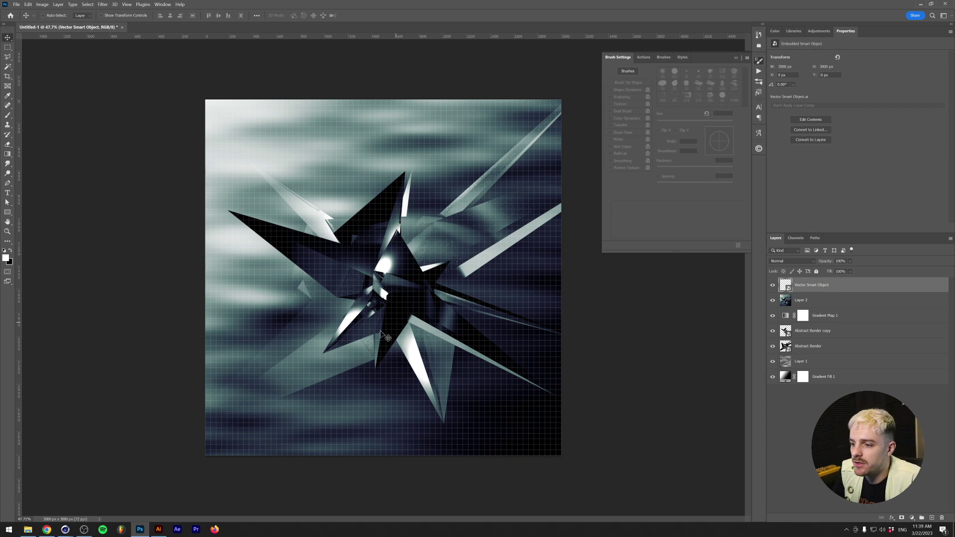
- Delete Layer 2 and add a layer mask to the grid from the star's selection
{"action": "left_click", "coordinate": [788, 303]}
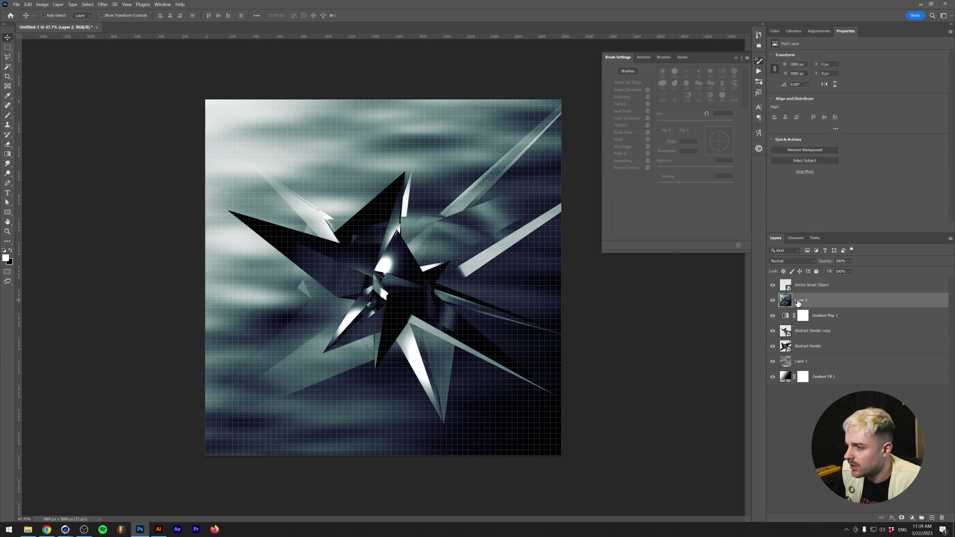
{"action": "key", "text": "Delete"}
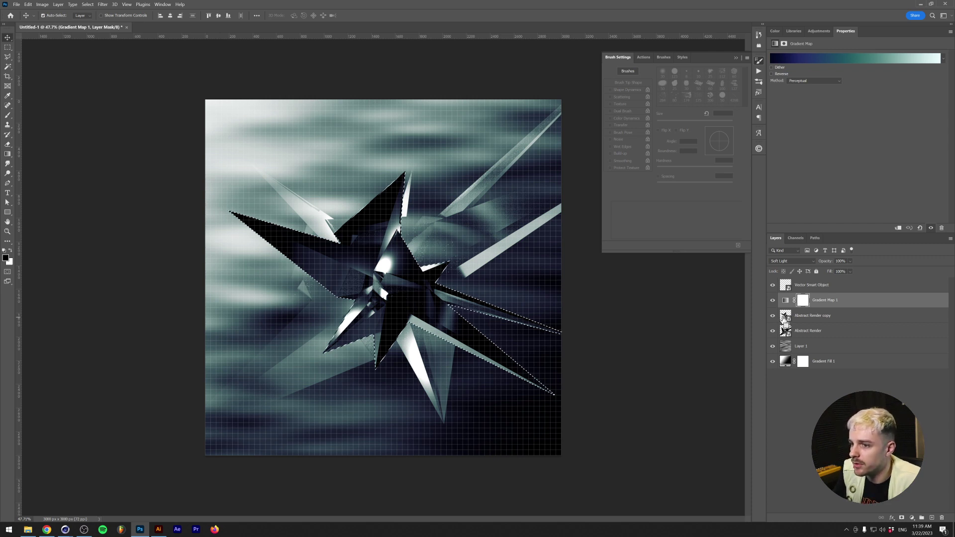
{"action": "left_click", "coordinate": [785, 285], "text": "ctrl"}
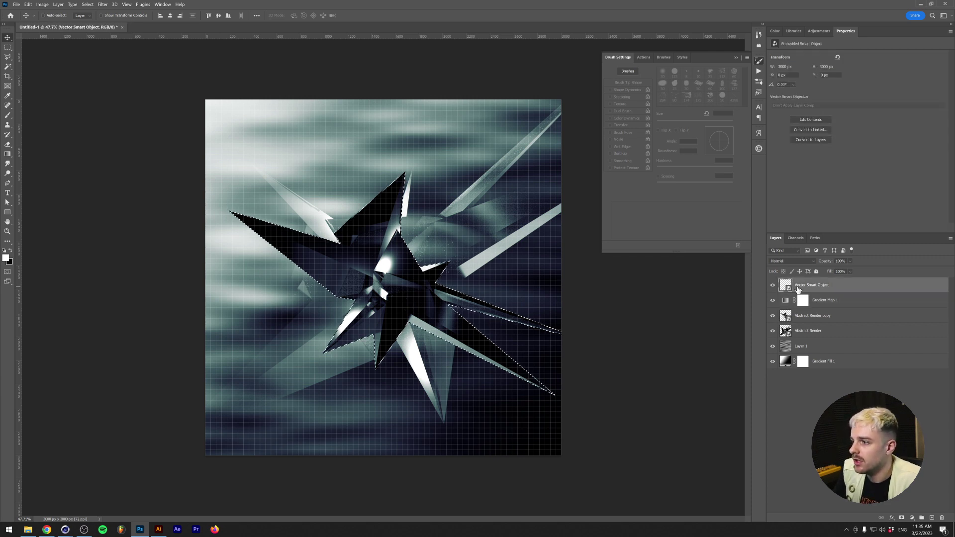
{"action": "left_click", "coordinate": [901, 518]}
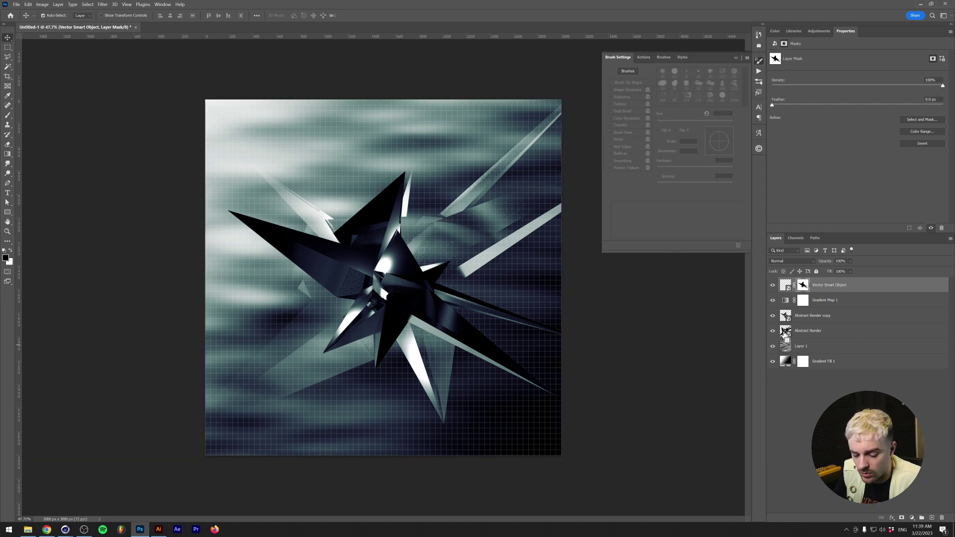
- Load the Abstract Render shape, fill that mask area with the Paint Bucket, and deselect
{"action": "left_click", "coordinate": [784, 331], "text": "ctrl"}
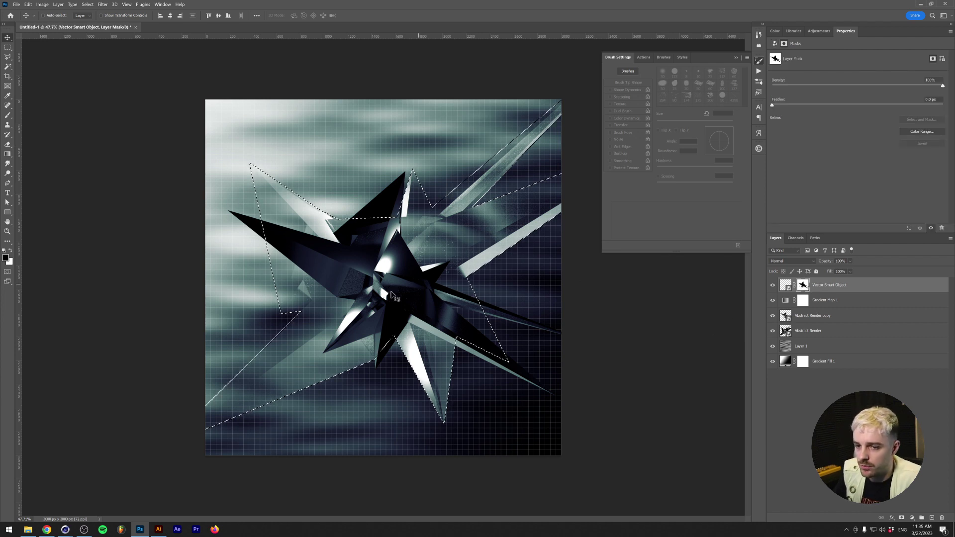
{"action": "left_click", "coordinate": [10, 250]}
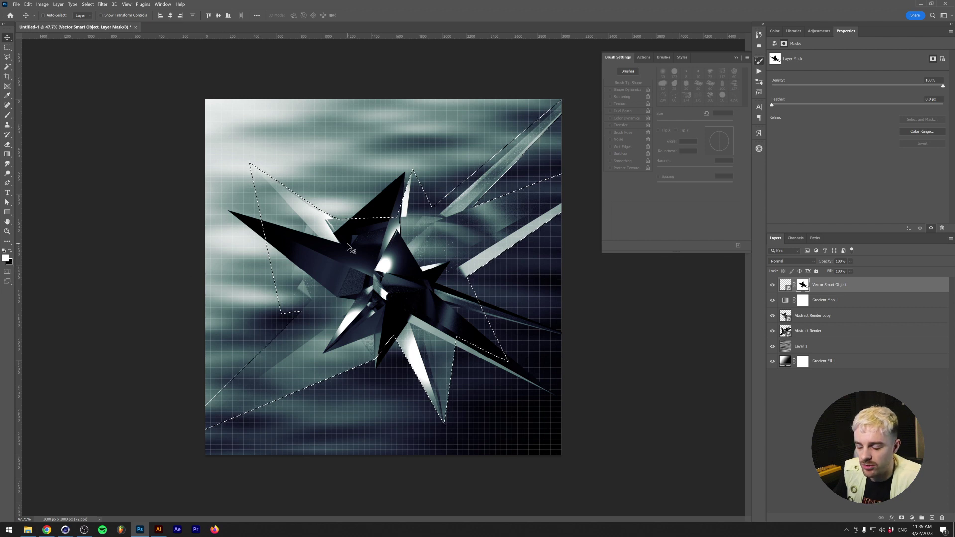
{"action": "left_click", "coordinate": [7, 153]}
{"action": "left_click", "coordinate": [37, 162]}
{"action": "key", "text": "x"}
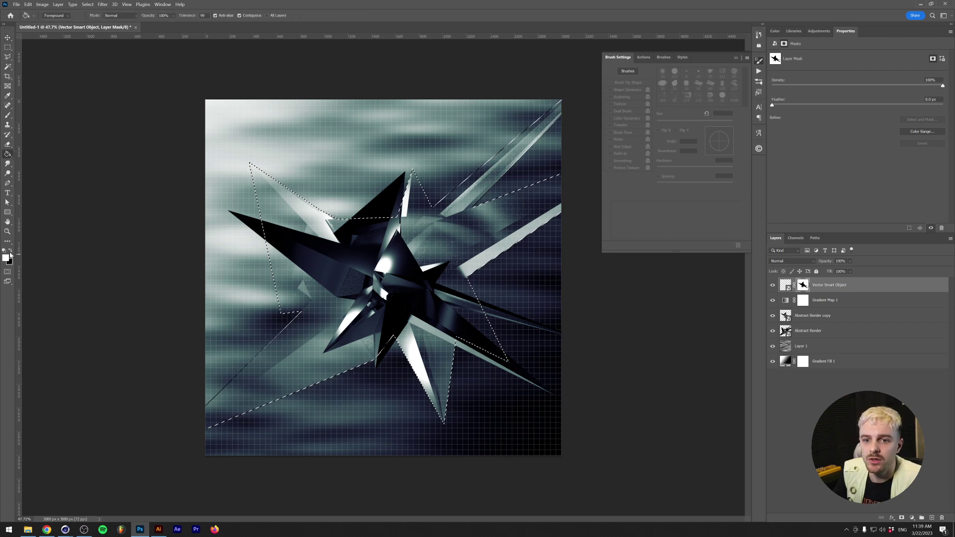
{"action": "left_click", "coordinate": [238, 281]}
{"action": "key", "text": "ctrl+d"}
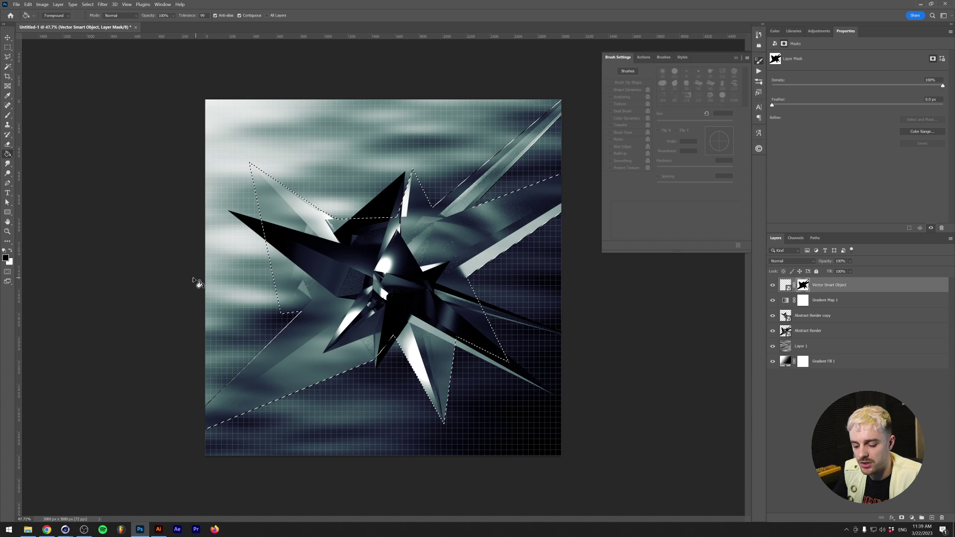
- Hide the grid in Illustrator and draw a circle over the star with a 130 pt stroke
{"action": "key", "text": "v"}
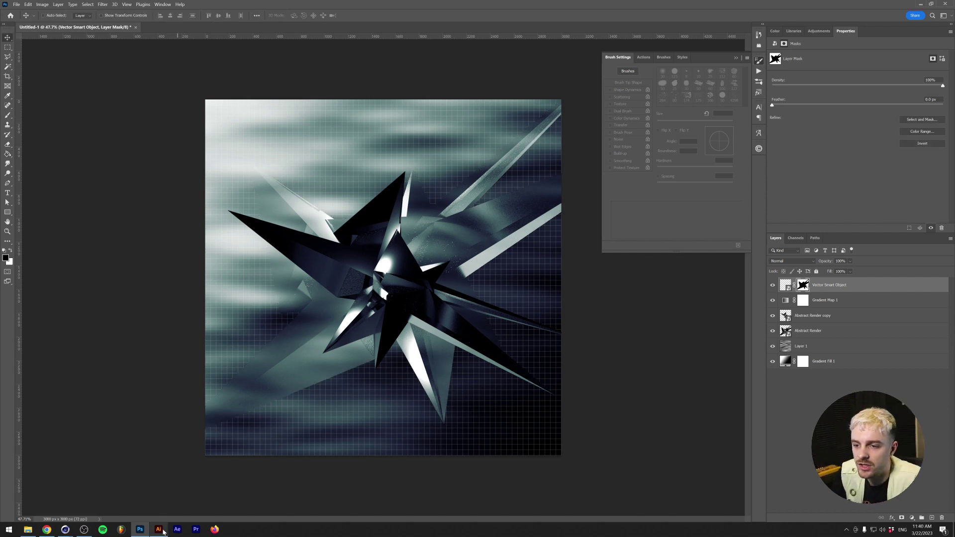
{"action": "left_click", "coordinate": [163, 531]}
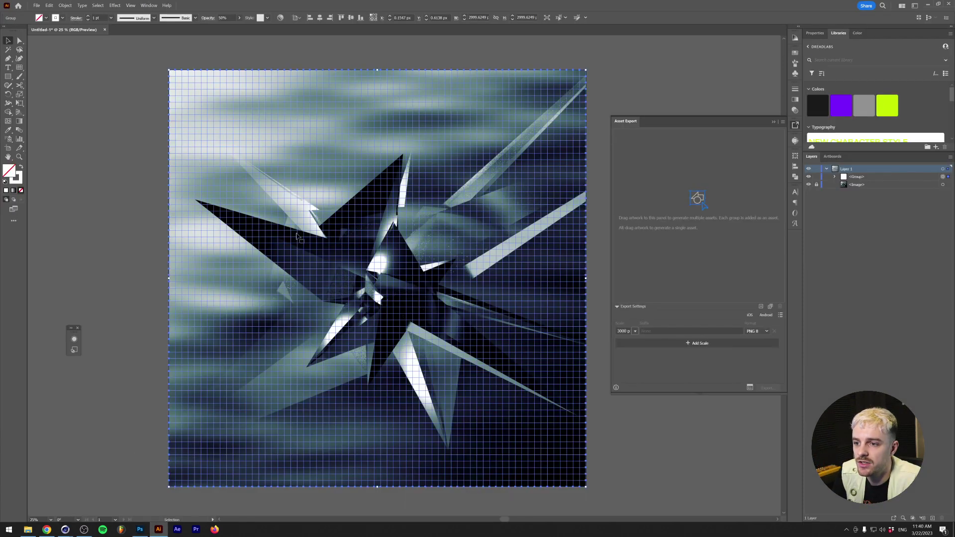
{"action": "left_click", "coordinate": [808, 177]}
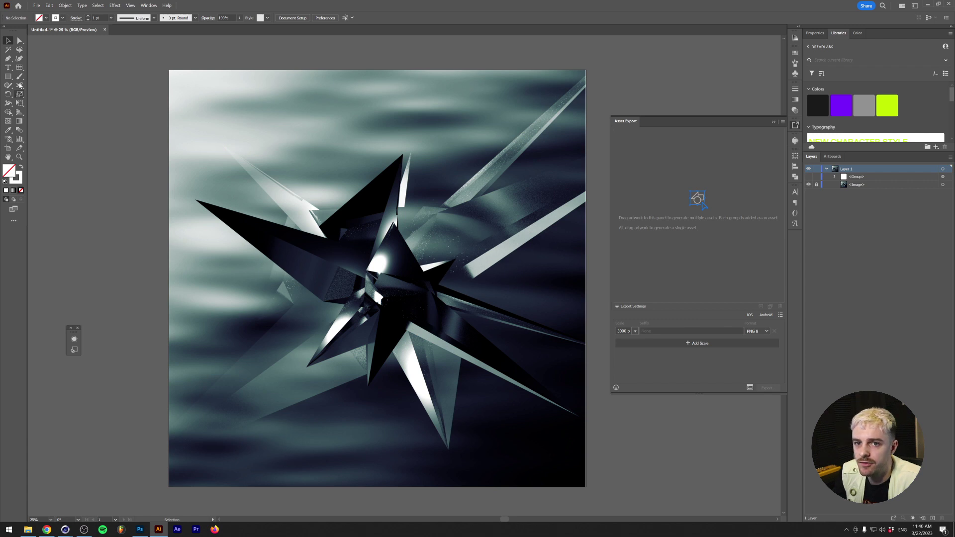
{"action": "left_click_drag", "start_coordinate": [8, 76], "coordinate": [40, 94]}
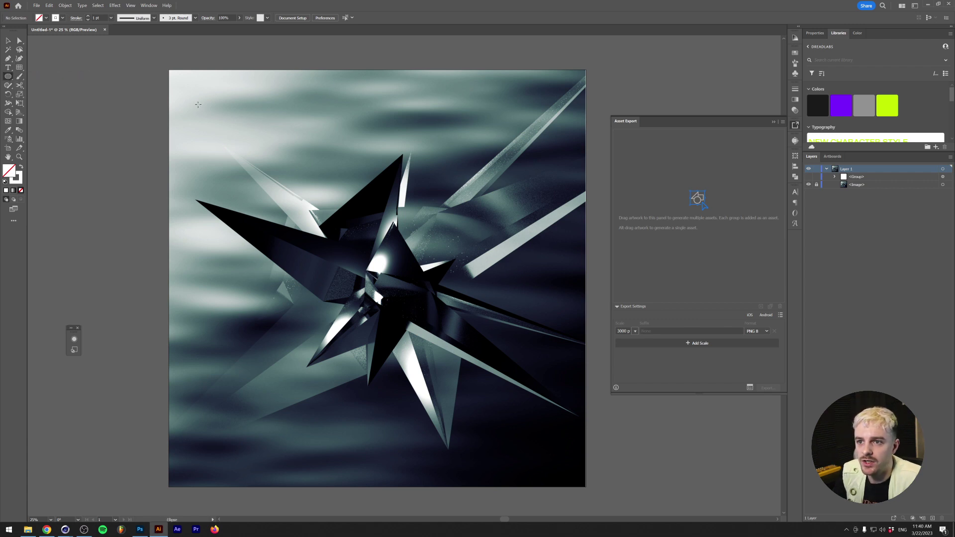
{"action": "mouse_move", "coordinate": [198, 105]}
{"action": "left_mouse_down", "text": "shift"}
{"action": "mouse_move", "coordinate": [400, 279]}
{"action": "mouse_move", "coordinate": [419, 325]}
{"action": "left_mouse_up", "text": "shift"}
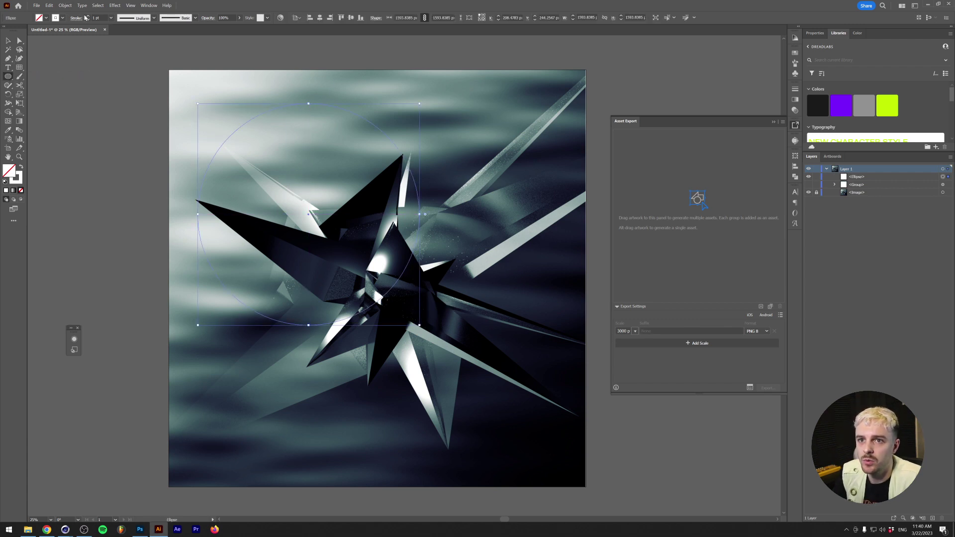
{"action": "left_click", "coordinate": [87, 15]}
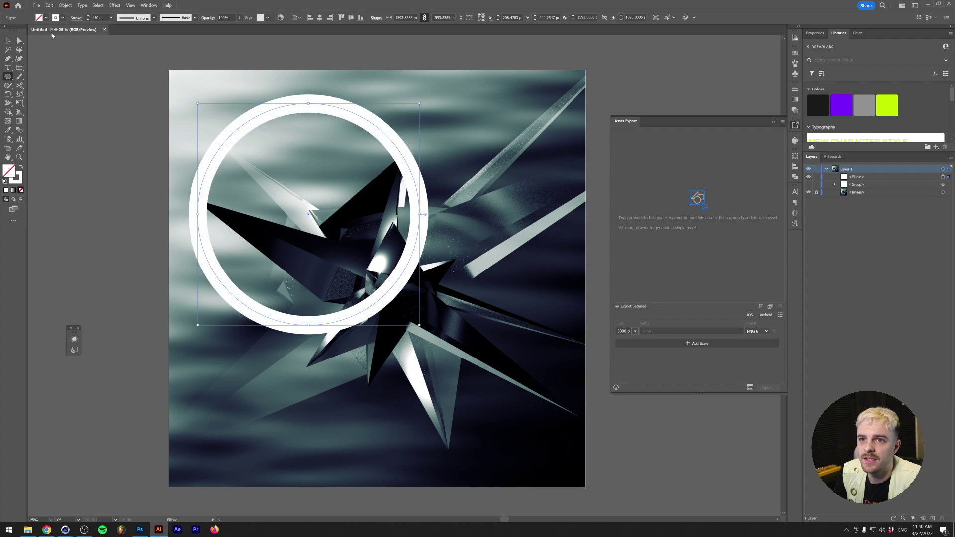
- Cut the ring at its left and right anchors into top and bottom halves
{"action": "key", "text": "a"}
{"action": "left_click", "coordinate": [198, 214]}
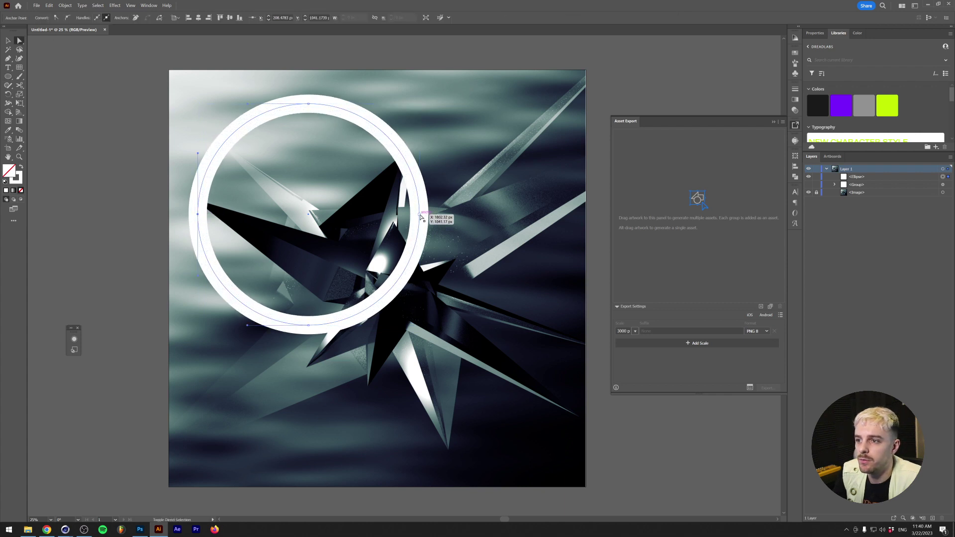
{"action": "left_click", "coordinate": [419, 215], "text": "shift"}
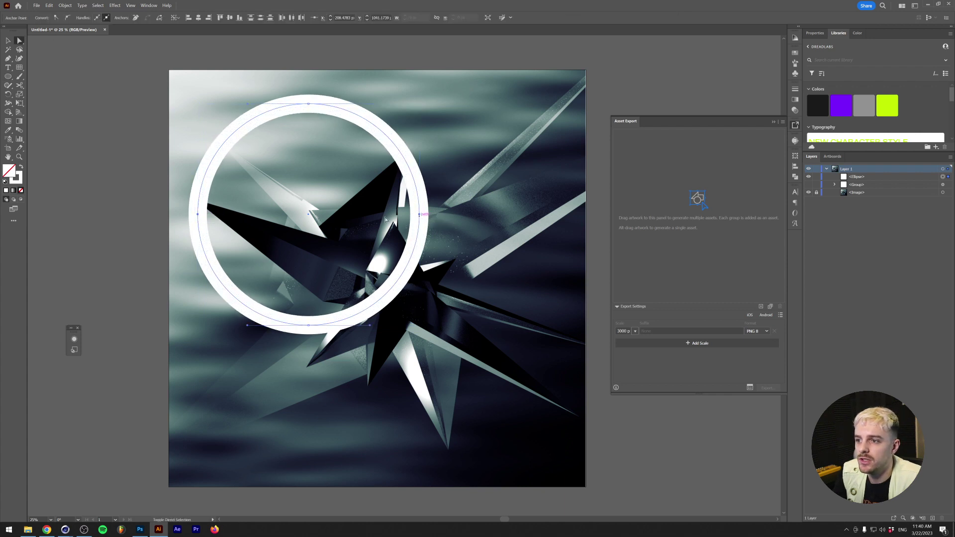
{"action": "left_click", "coordinate": [159, 18]}
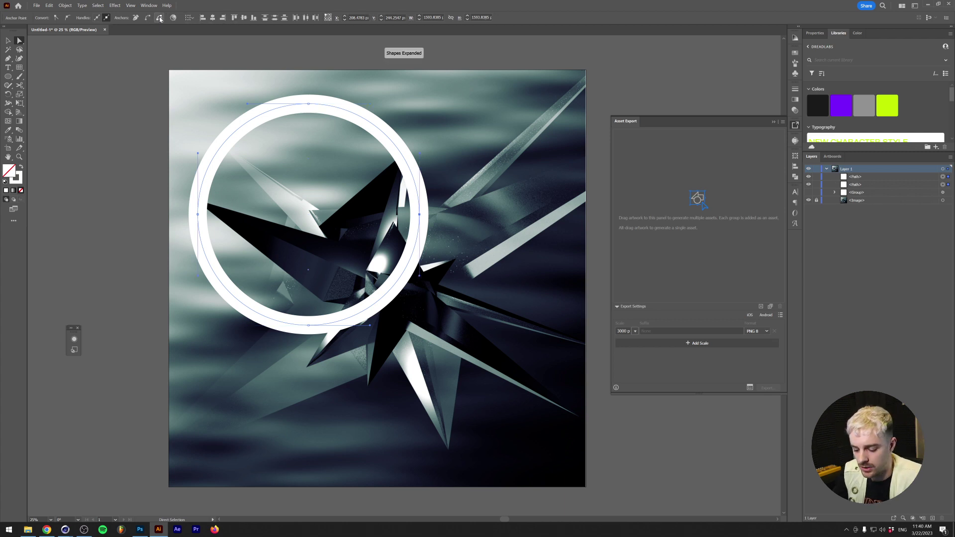
{"action": "key", "text": "v"}
{"action": "left_click", "coordinate": [128, 241]}
{"action": "left_click_drag", "start_coordinate": [212, 279], "coordinate": [210, 292]}
{"action": "key", "text": "ctrl+z"}
- Apply a gradient that runs along the stroke of the top ring half
{"action": "key", "text": "ctrl+z"}
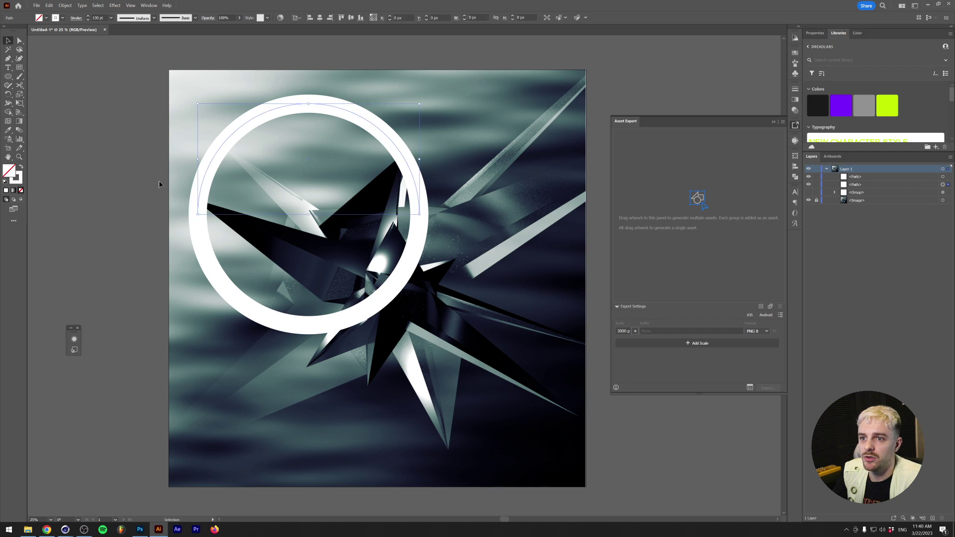
{"action": "key", "text": "ctrl+z"}
{"action": "left_click", "coordinate": [22, 168]}
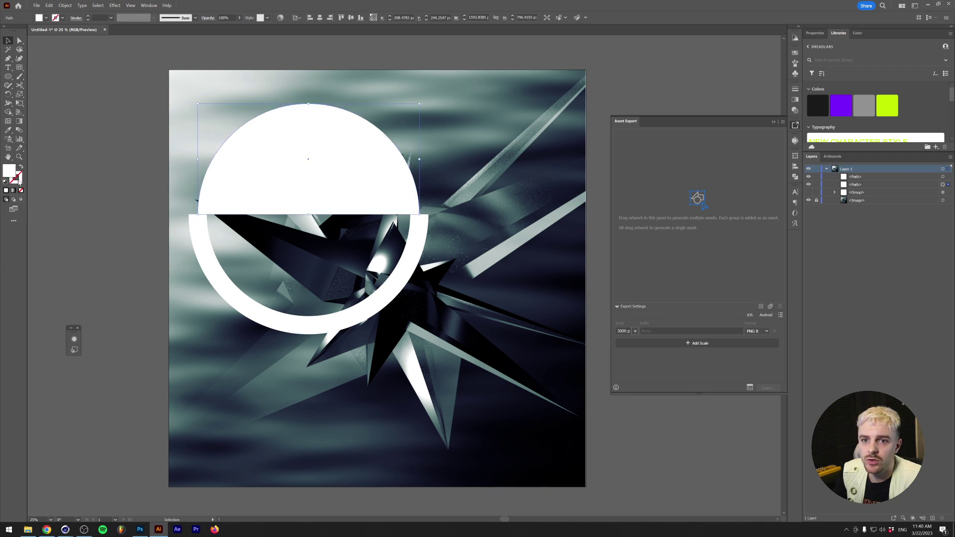
{"action": "left_click", "coordinate": [21, 168]}
{"action": "left_click", "coordinate": [14, 190]}
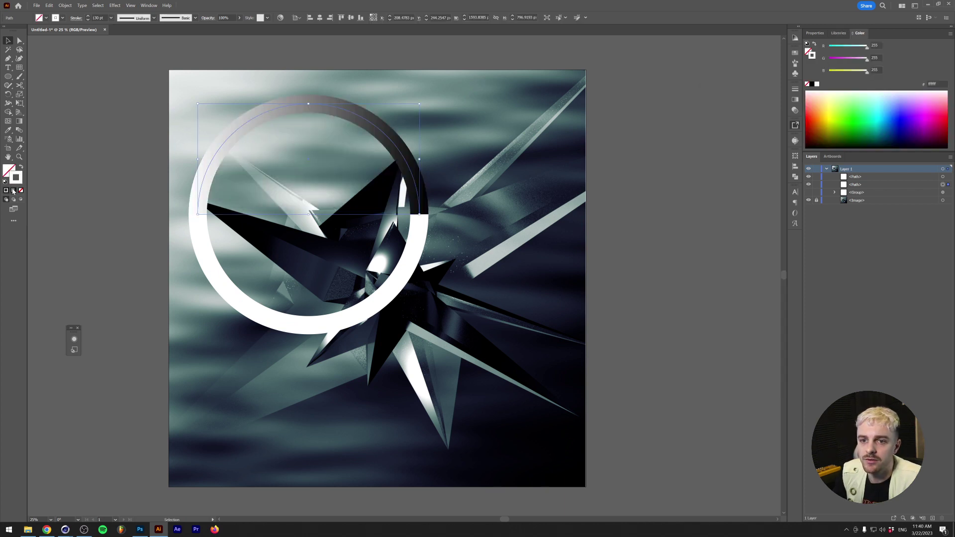
{"action": "left_click", "coordinate": [746, 118]}
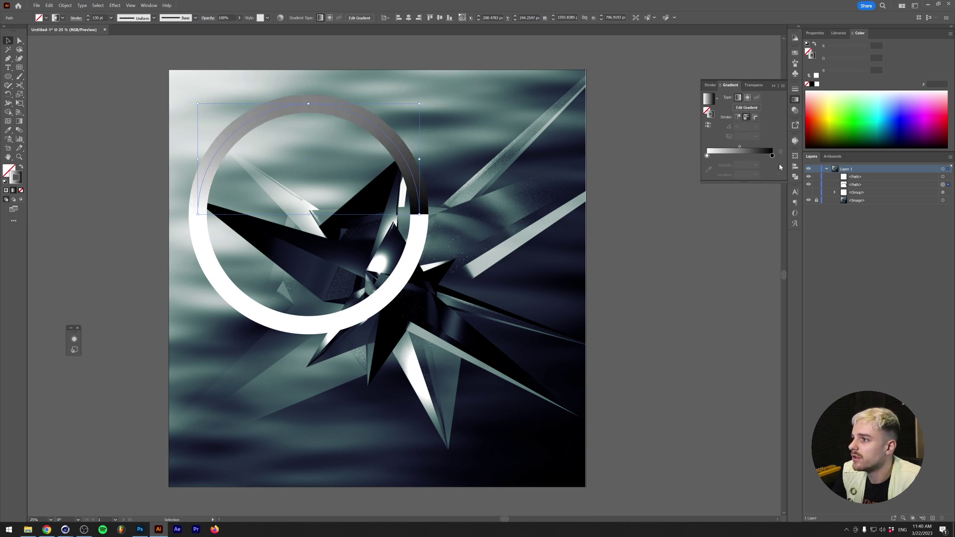
- Make the gradient white, with the left stop at 0% opacity and 10% location
{"action": "double_click", "coordinate": [772, 156]}
{"action": "left_click", "coordinate": [710, 228]}
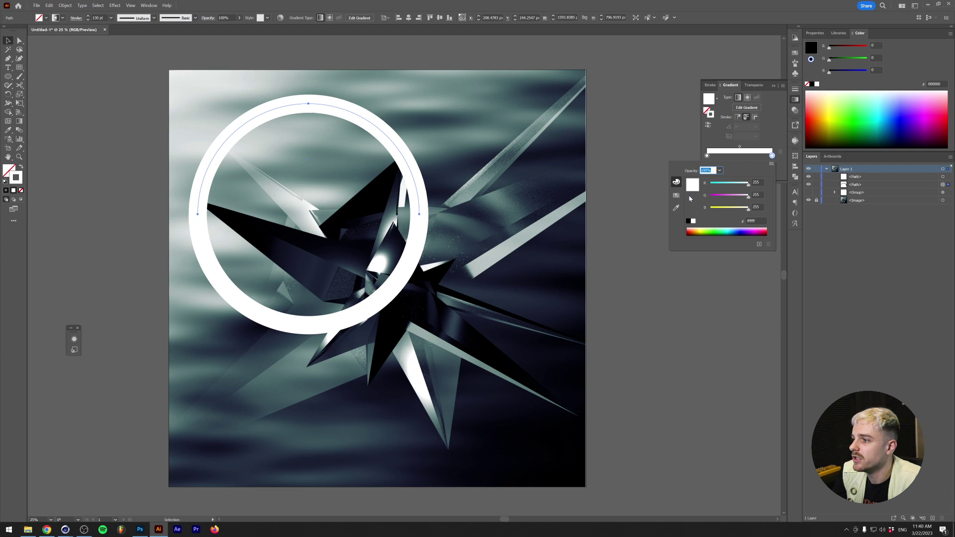
{"action": "key", "text": "Escape"}
{"action": "left_click", "coordinate": [707, 155]}
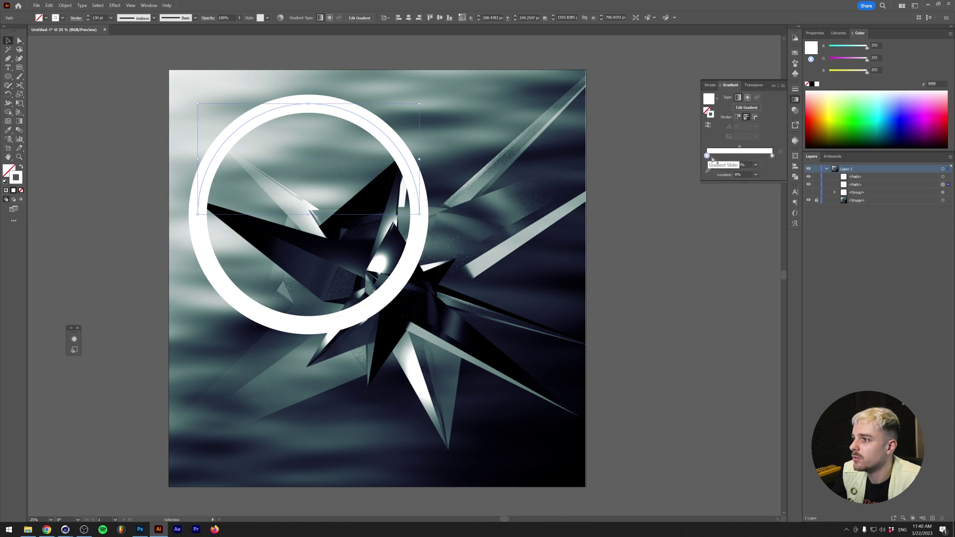
{"action": "left_click", "coordinate": [756, 164]}
{"action": "left_click", "coordinate": [764, 184]}
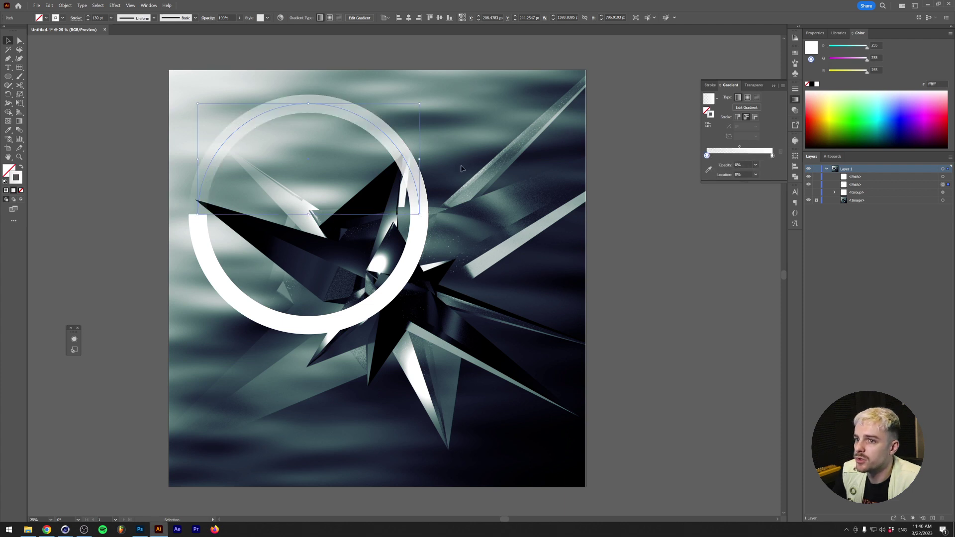
{"action": "left_click", "coordinate": [746, 175]}
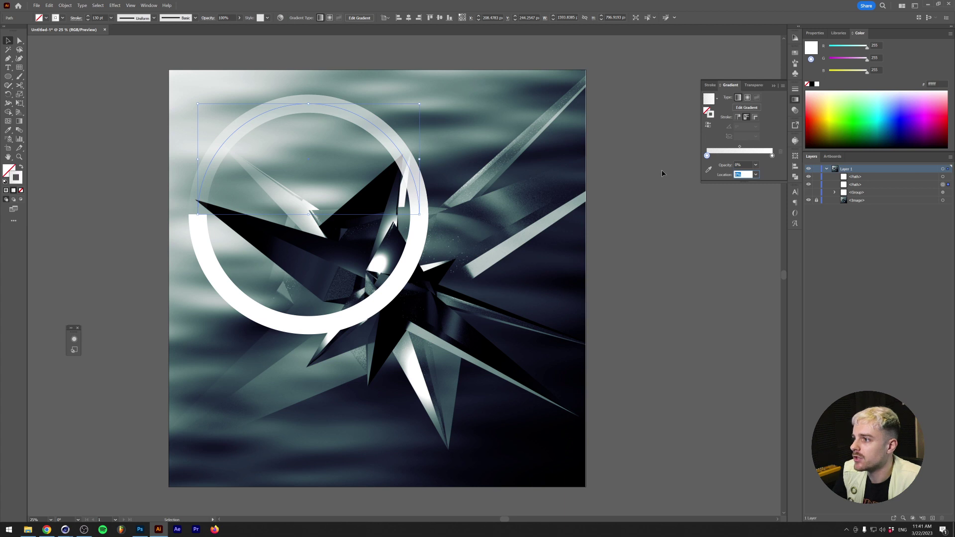
{"action": "type", "text": "10"}
{"action": "key", "text": "Return"}
- Give the bottom half a reversed white-to-transparent stroke and select both halves
{"action": "left_click", "coordinate": [395, 241]}
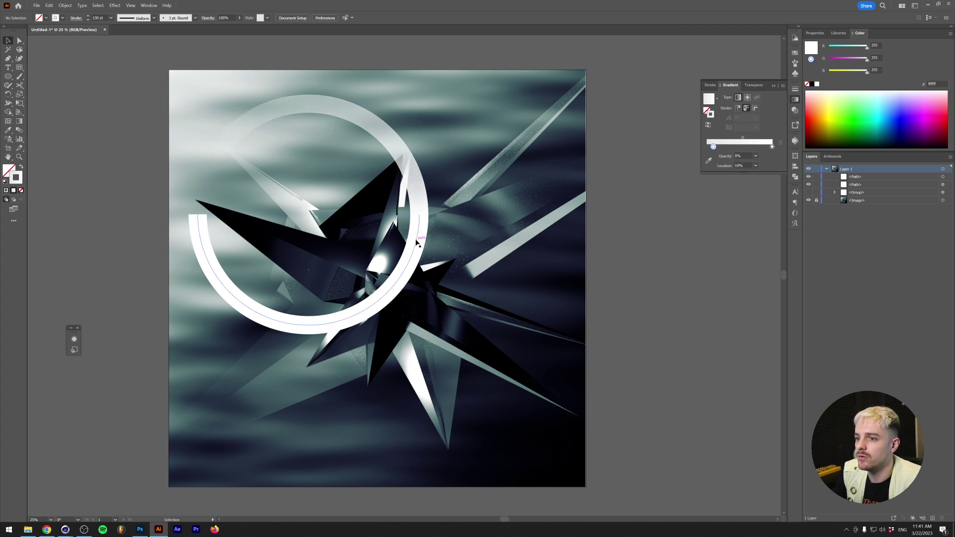
{"action": "left_click", "coordinate": [417, 243]}
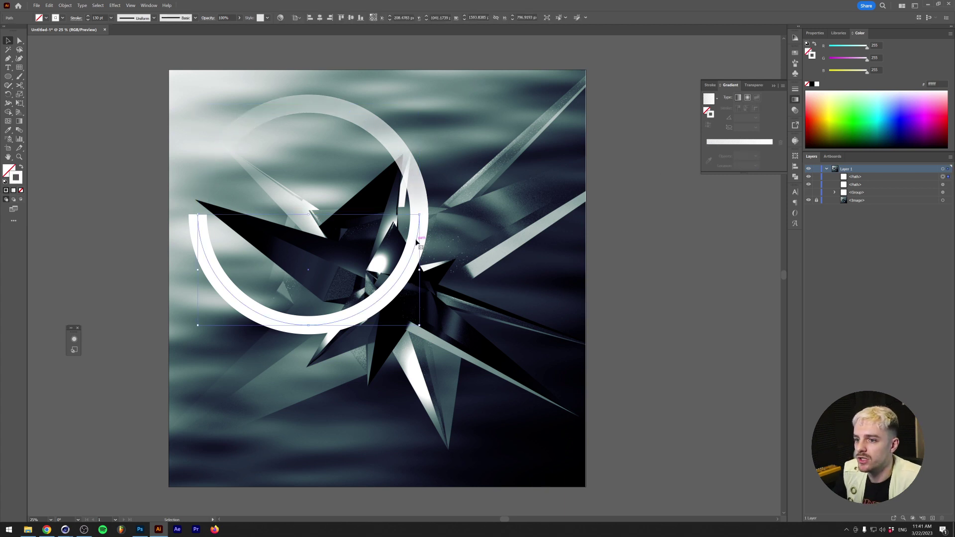
{"action": "left_click", "coordinate": [13, 191]}
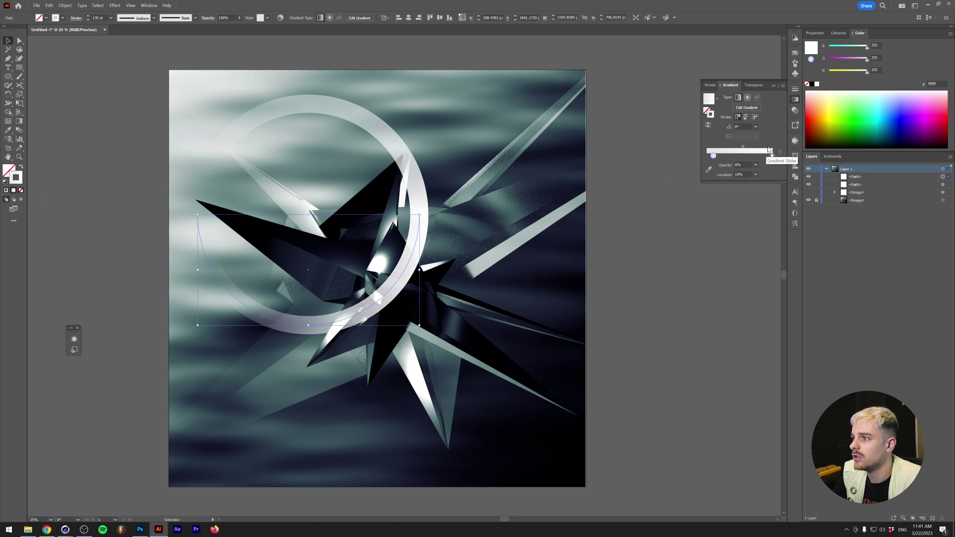
{"action": "left_click", "coordinate": [708, 125]}
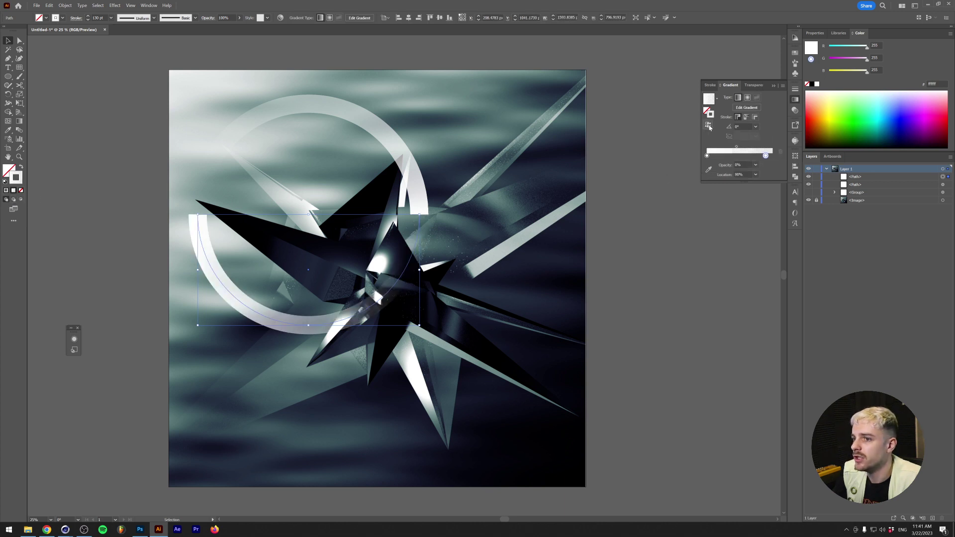
{"action": "key", "text": "ctrl+a"}
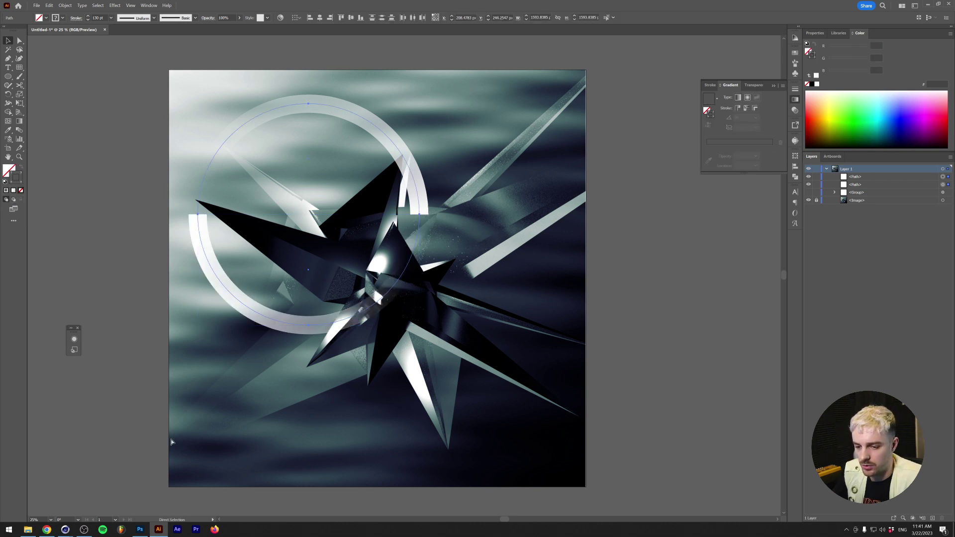
- Paste the ring into Photoshop as a smart object, scaled to about 49.45% near the top-left
{"action": "left_click", "coordinate": [139, 530]}
{"action": "key", "text": "ctrl+v"}
{"action": "key", "text": "Return"}
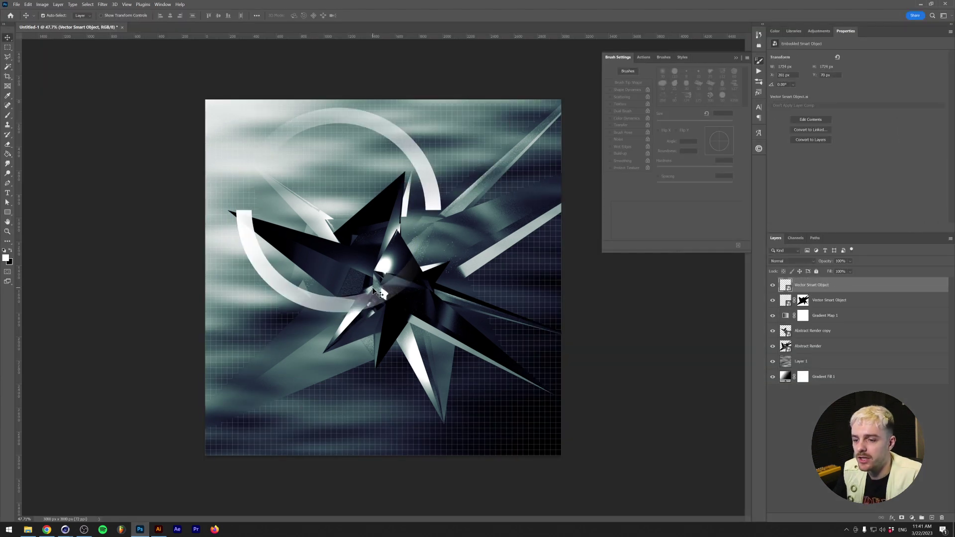
{"action": "key", "text": "ctrl+t"}
{"action": "left_click_drag", "start_coordinate": [440, 310], "coordinate": [292, 208]}
{"action": "key", "text": "Return"}
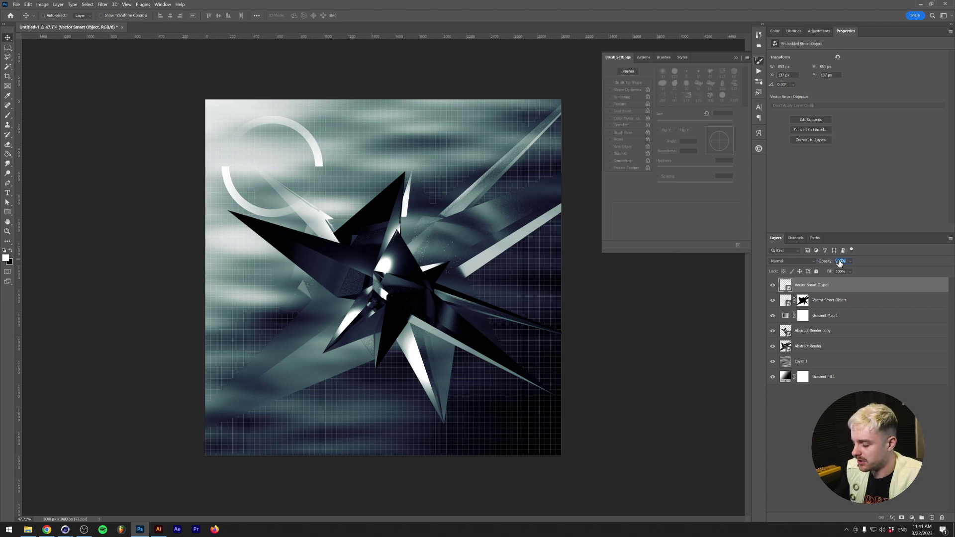
- Set the ring layer's opacity to 50%
{"action": "type", "text": "50"}
{"action": "key", "text": "Return"}
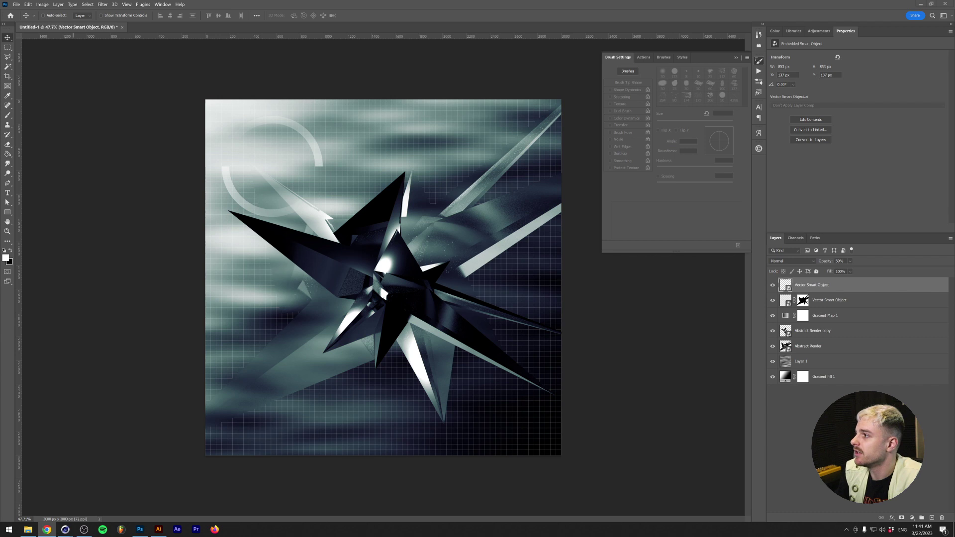
{"action": "key", "text": "alt+Tab"}
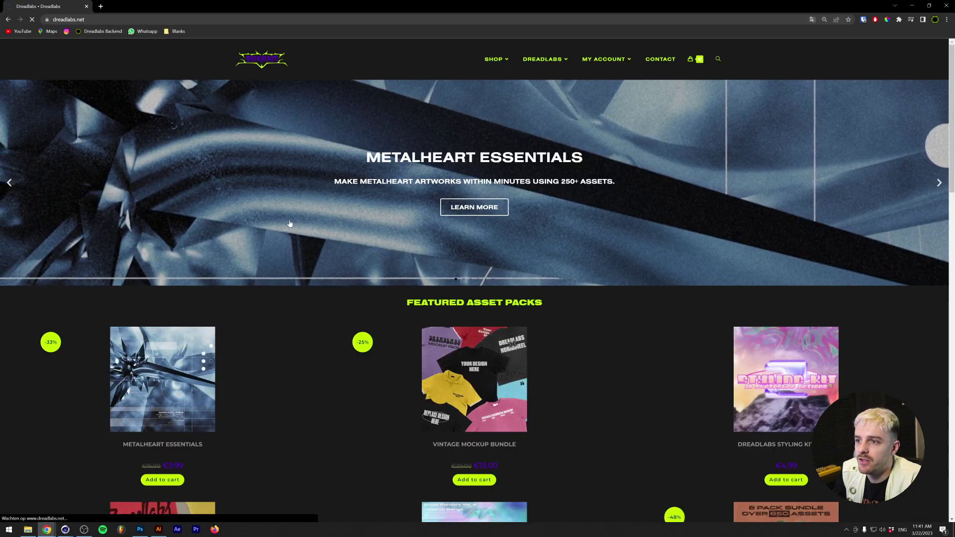
- Save the dreadlabs.net Metalheart Essentials product page as a complete web page in Downloads
{"action": "left_click", "coordinate": [289, 224]}
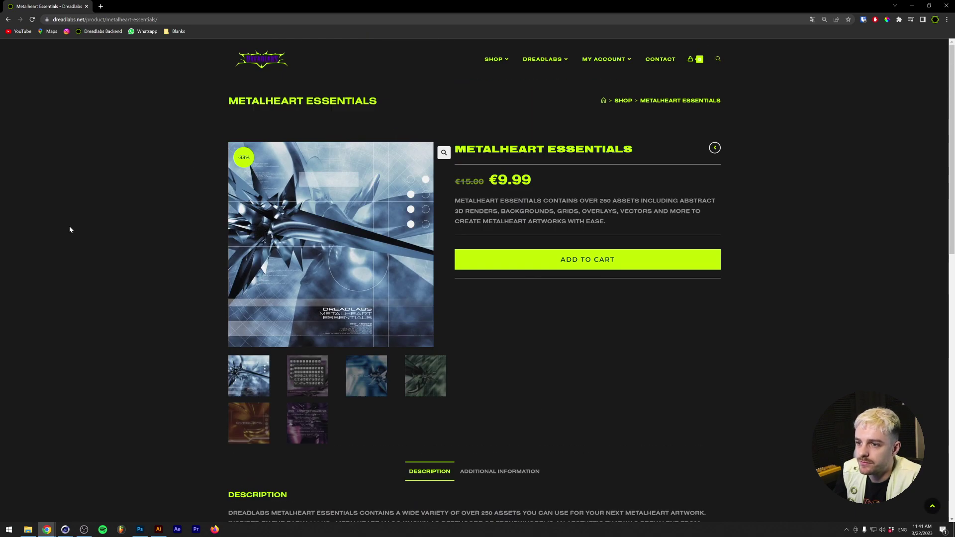
{"action": "scroll", "coordinate": [166, 183], "scroll_direction": "down", "scroll_amount": 12}
{"action": "scroll", "coordinate": [163, 185], "scroll_direction": "up", "scroll_amount": 10}
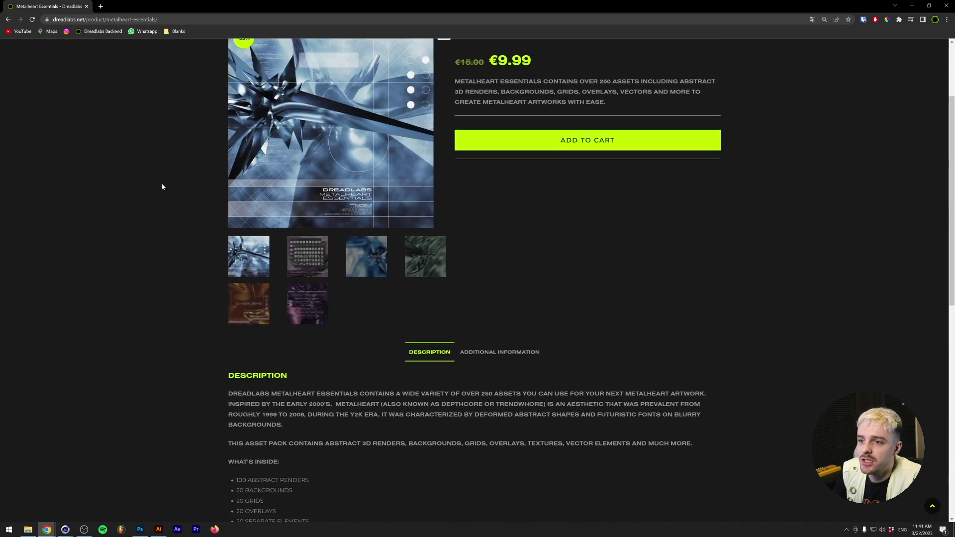
{"action": "scroll", "coordinate": [160, 186], "scroll_direction": "down", "scroll_amount": 2}
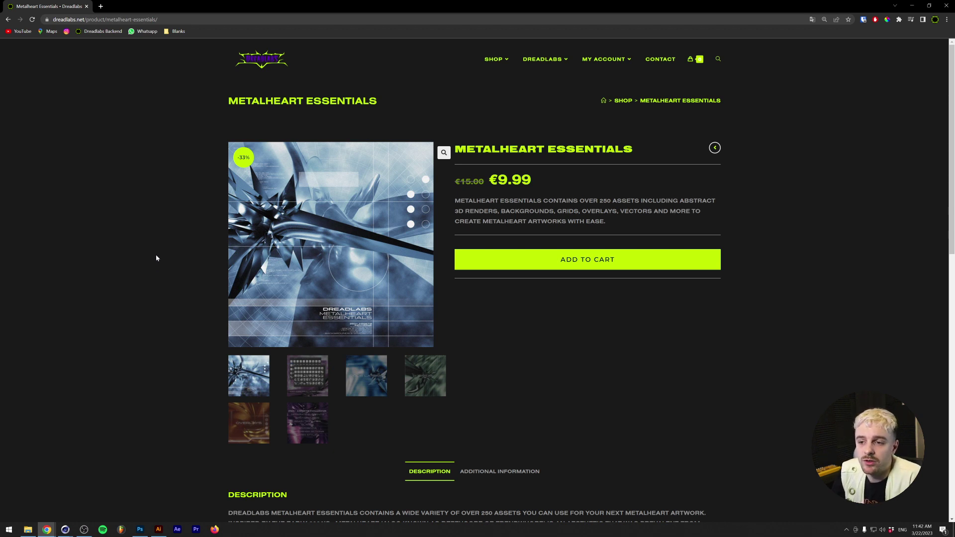
{"action": "right_click", "coordinate": [156, 258]}
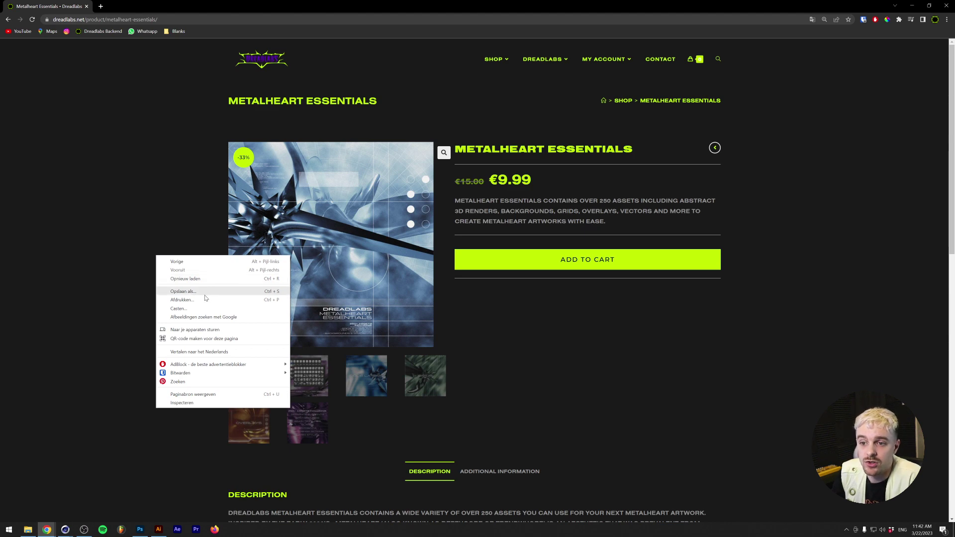
{"action": "left_click", "coordinate": [183, 292]}
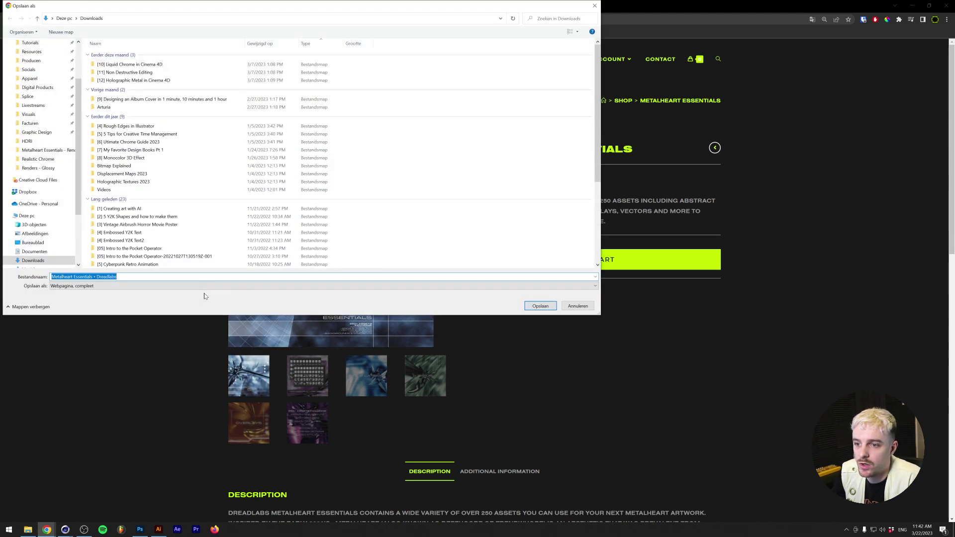
{"action": "left_click", "coordinate": [540, 305]}
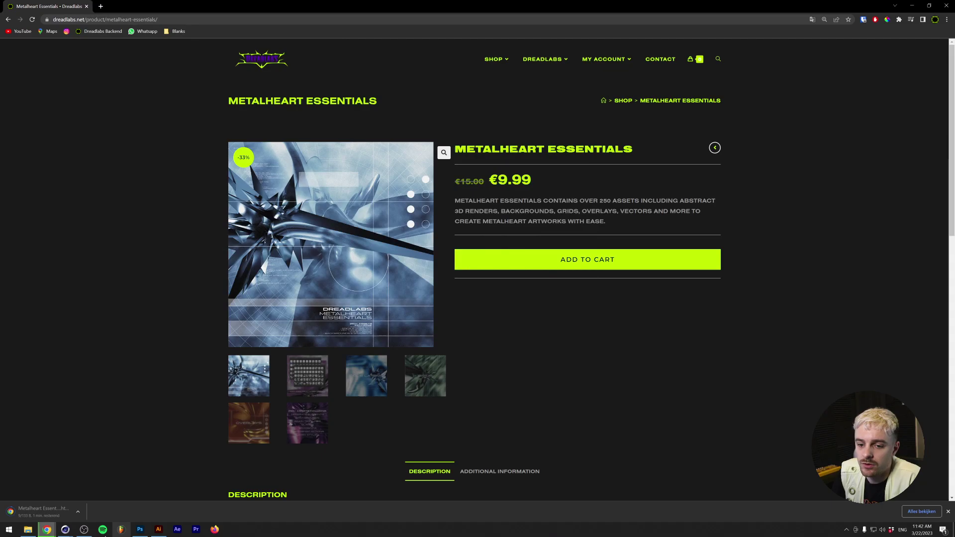
{"action": "left_click", "coordinate": [28, 529]}
- Open the saved Metalheart Essentials HTML file from Downloads in Notepad, maximized
{"action": "left_click", "coordinate": [53, 104]}
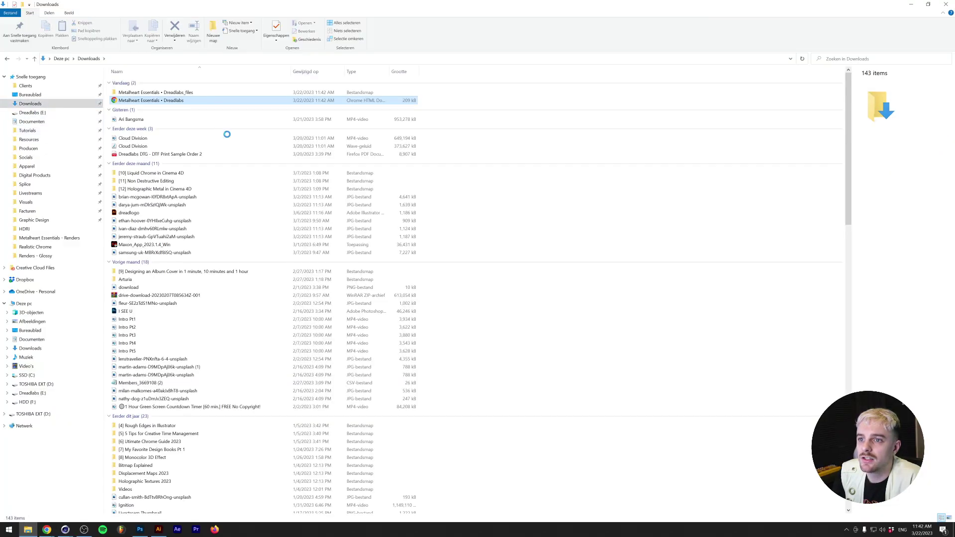
{"action": "right_click", "coordinate": [202, 102]}
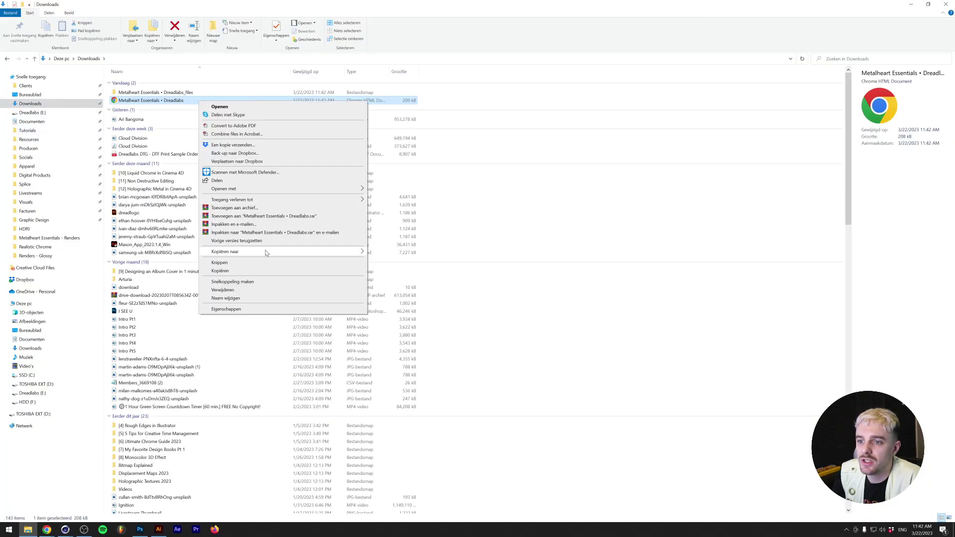
{"action": "mouse_move", "coordinate": [348, 189]}
{"action": "left_click", "coordinate": [398, 234]}
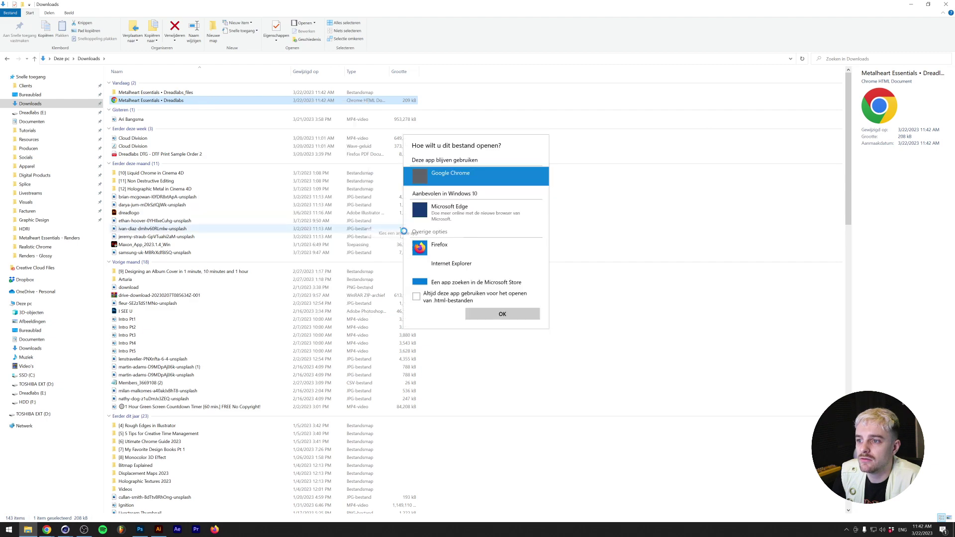
{"action": "left_click", "coordinate": [426, 274]}
{"action": "double_click", "coordinate": [438, 199]}
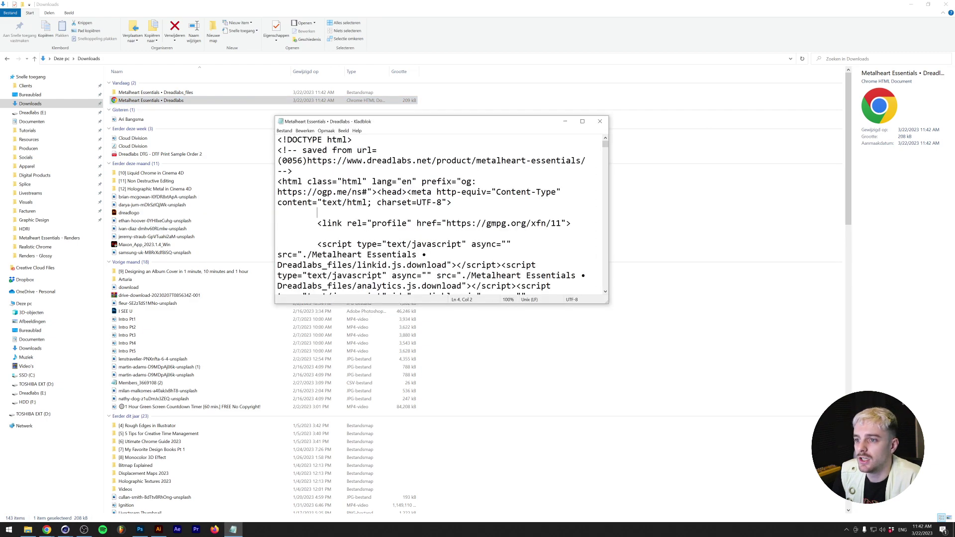
{"action": "left_click", "coordinate": [581, 121]}
- Cut the page's source code from Notepad
{"action": "key", "text": "ctrl+a"}
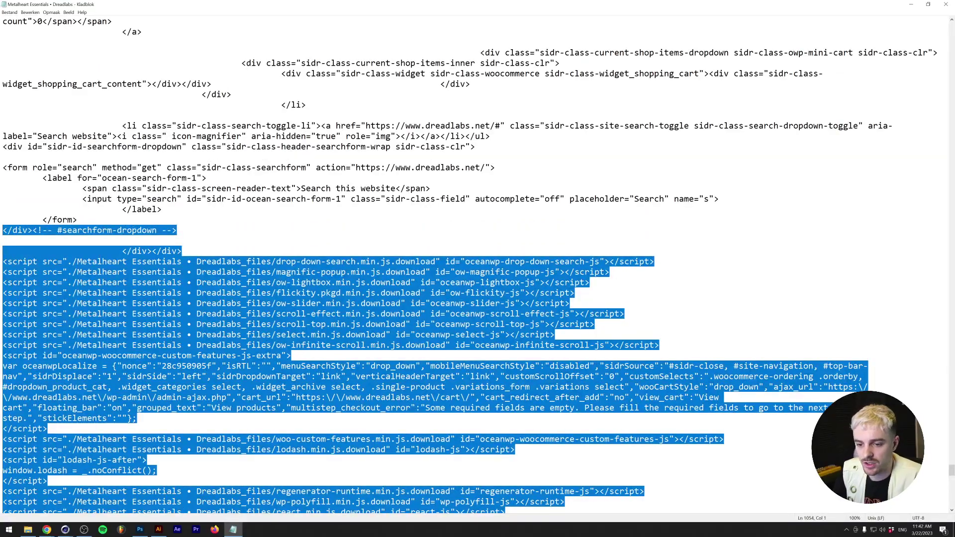
{"action": "key", "text": "ctrl+x"}
{"action": "left_click", "coordinate": [140, 529]}
- Paste the code into a new type layer set in Fira Mono 10 pt with Auto leading
{"action": "left_click", "coordinate": [261, 139]}
{"action": "key", "text": "ctrl+v"}
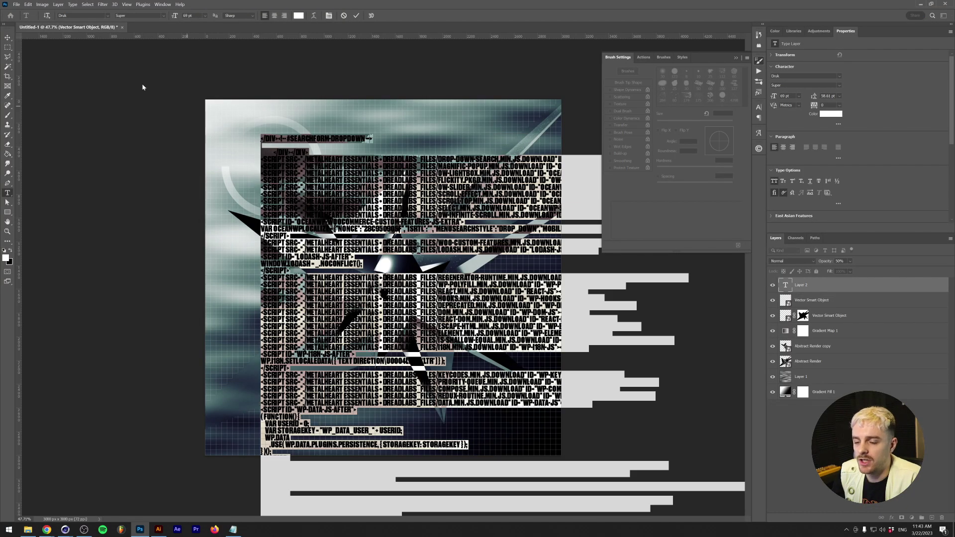
{"action": "left_click", "coordinate": [108, 17]}
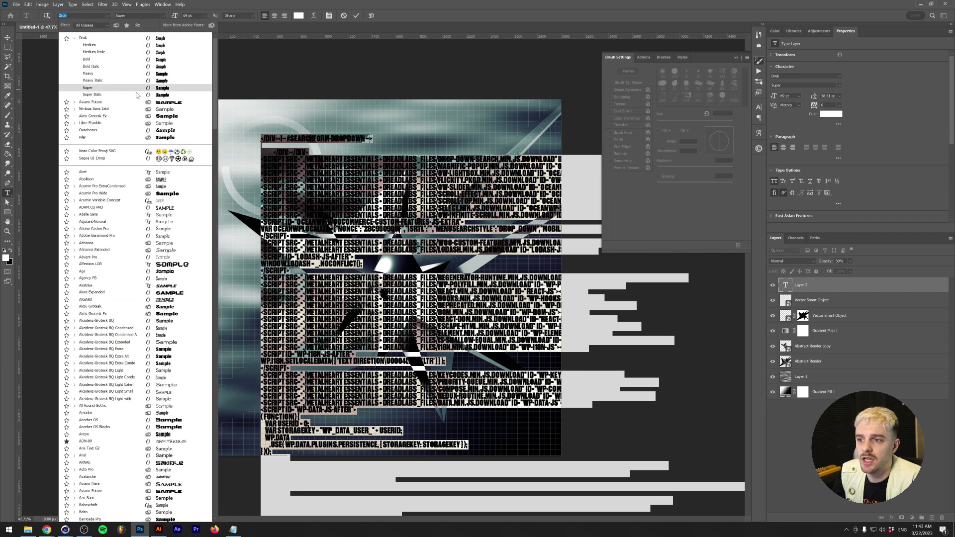
{"action": "left_click", "coordinate": [91, 24]}
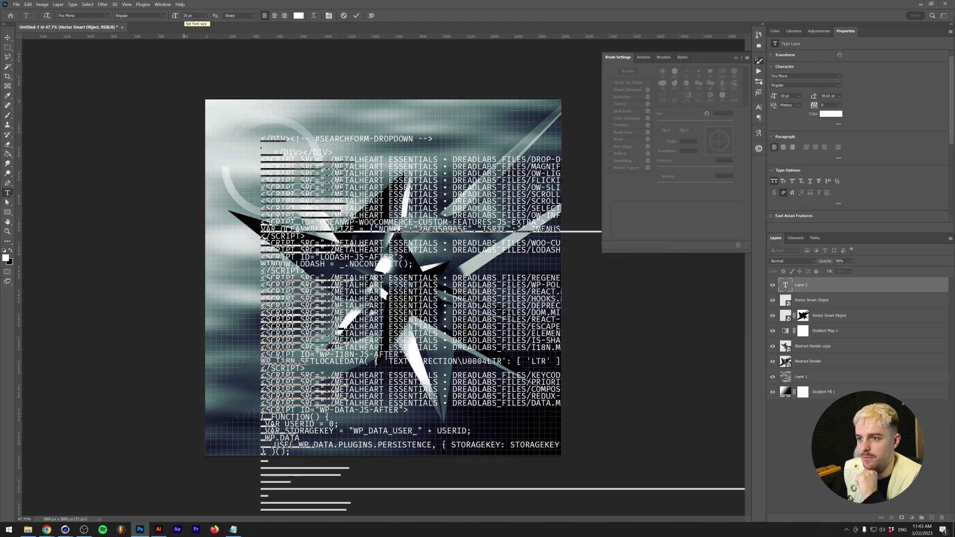
{"action": "left_click", "coordinate": [840, 96]}
{"action": "left_click", "coordinate": [836, 103]}
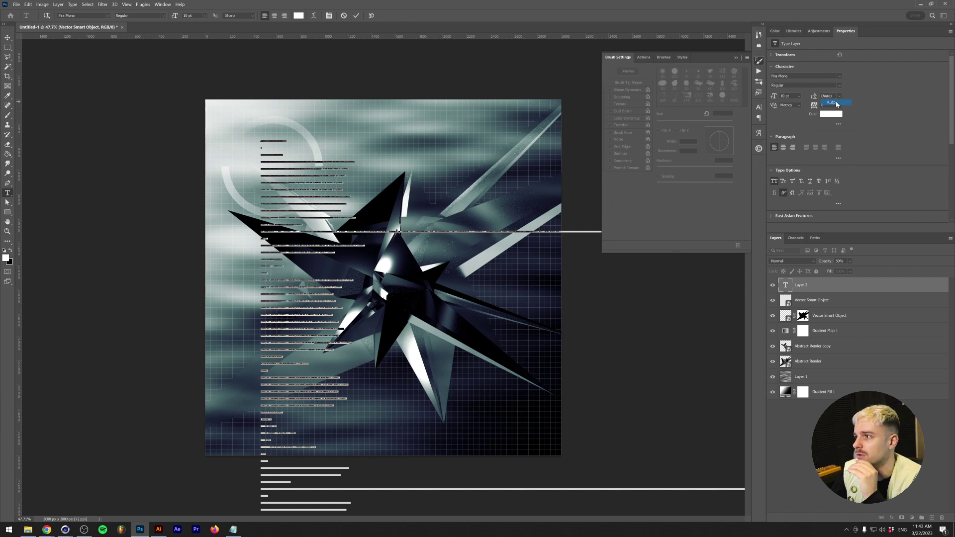
{"action": "key", "text": "ctrl+Return"}
- Move the code text to the lower-left and put its layer below Abstract Render copy
{"action": "key", "text": "ctrl+t"}
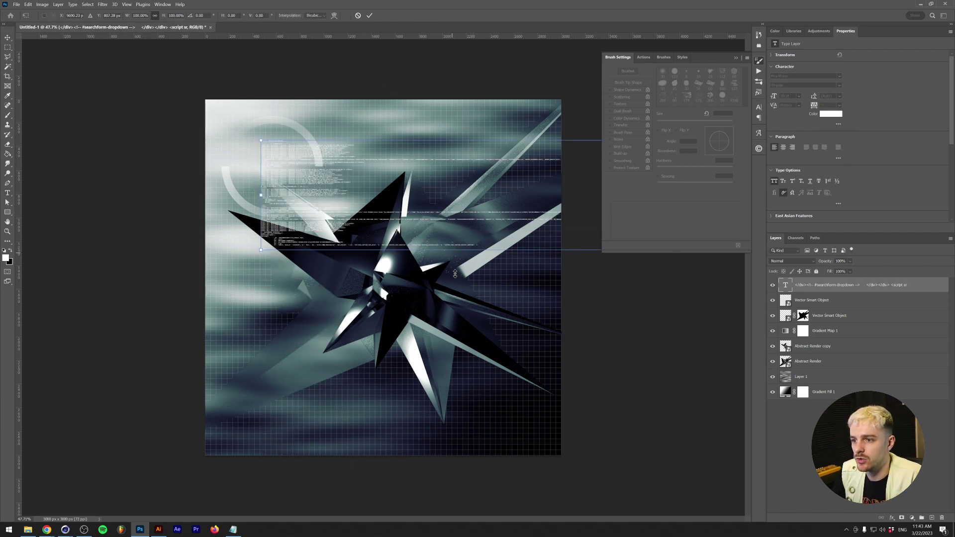
{"action": "left_click_drag", "start_coordinate": [306, 204], "coordinate": [264, 365]}
{"action": "key", "text": "Return"}
{"action": "left_click_drag", "start_coordinate": [835, 285], "coordinate": [815, 370]}
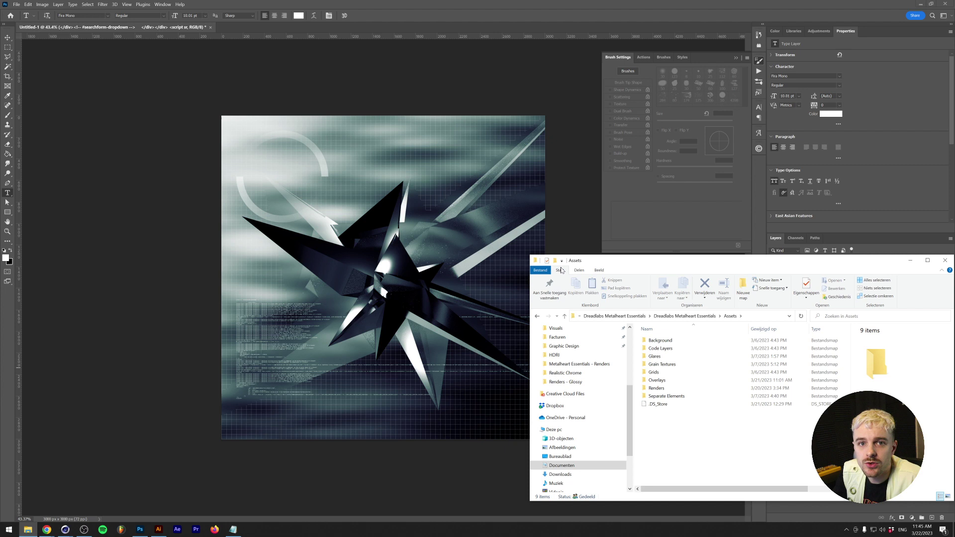
- Place Overlay 13 from the Overlays [PNG] folder onto the artwork
{"action": "double_click", "coordinate": [672, 380]}
{"action": "double_click", "coordinate": [663, 340]}
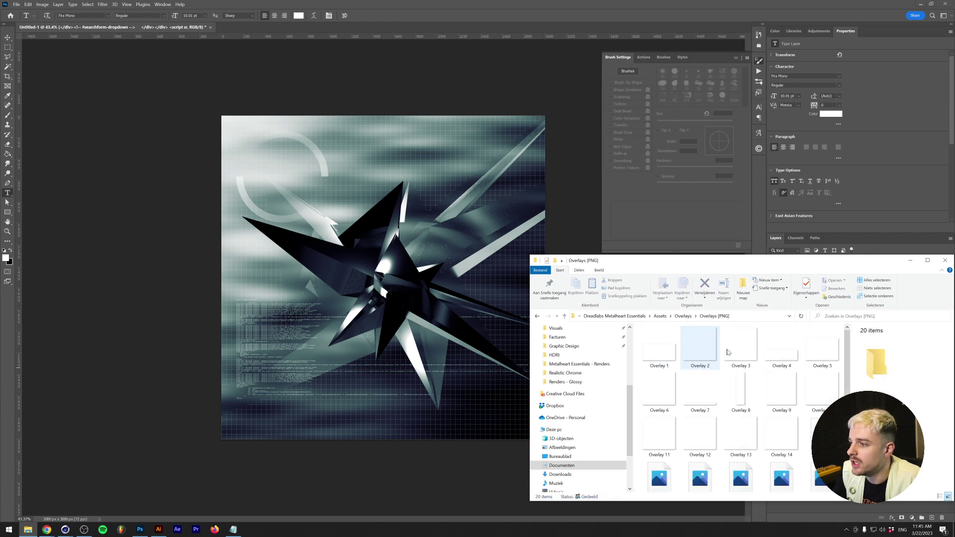
{"action": "left_click", "coordinate": [739, 356]}
{"action": "scroll", "coordinate": [739, 368], "scroll_direction": "down", "scroll_amount": 1}
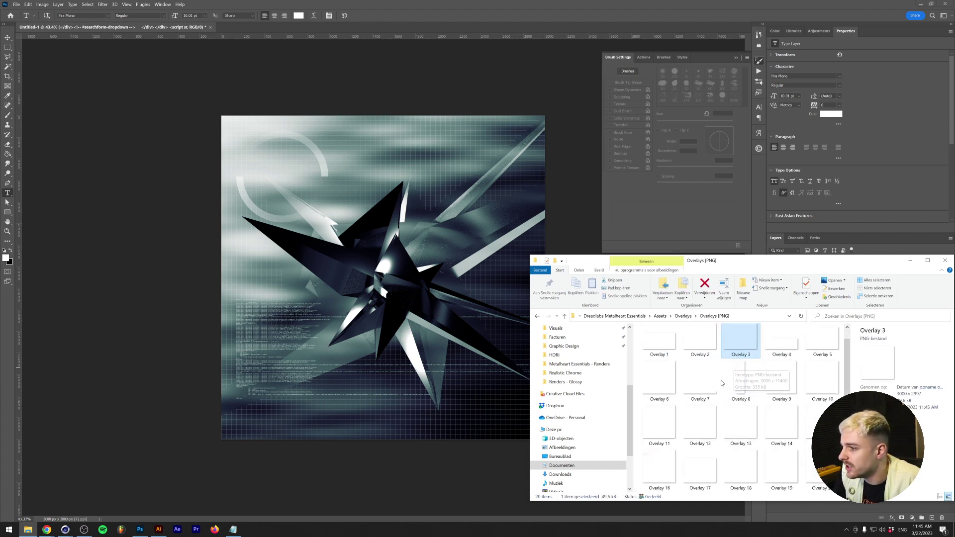
{"action": "left_click_drag", "start_coordinate": [733, 426], "coordinate": [341, 305]}
{"action": "key", "text": "Return"}
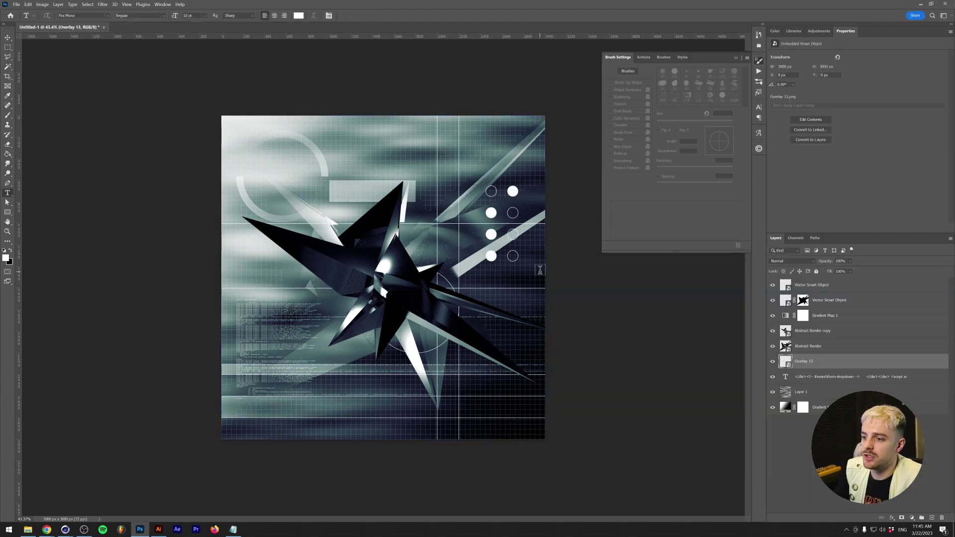
{"action": "key", "text": "t"}
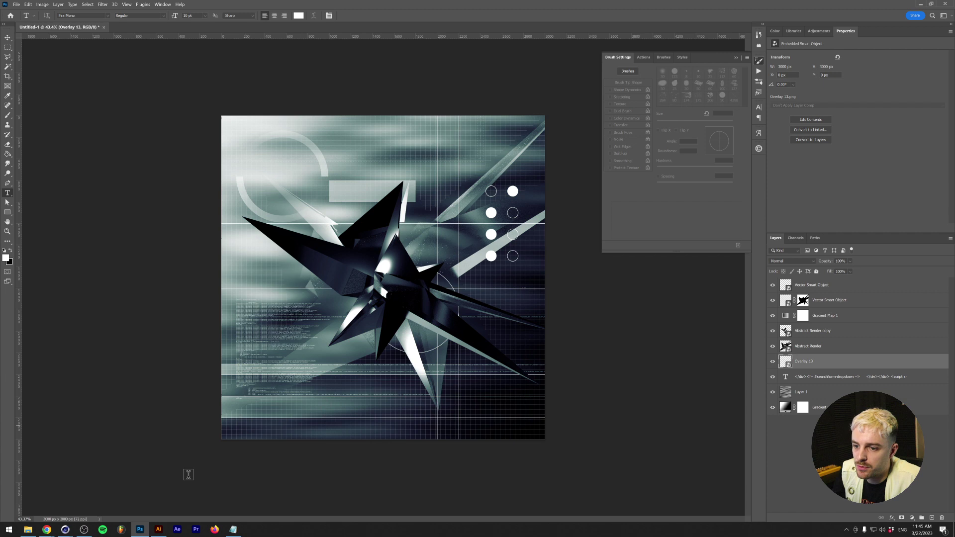
- Place the Element 8 starburst from Separate Elements near the top of the canvas
{"action": "left_click", "coordinate": [28, 529]}
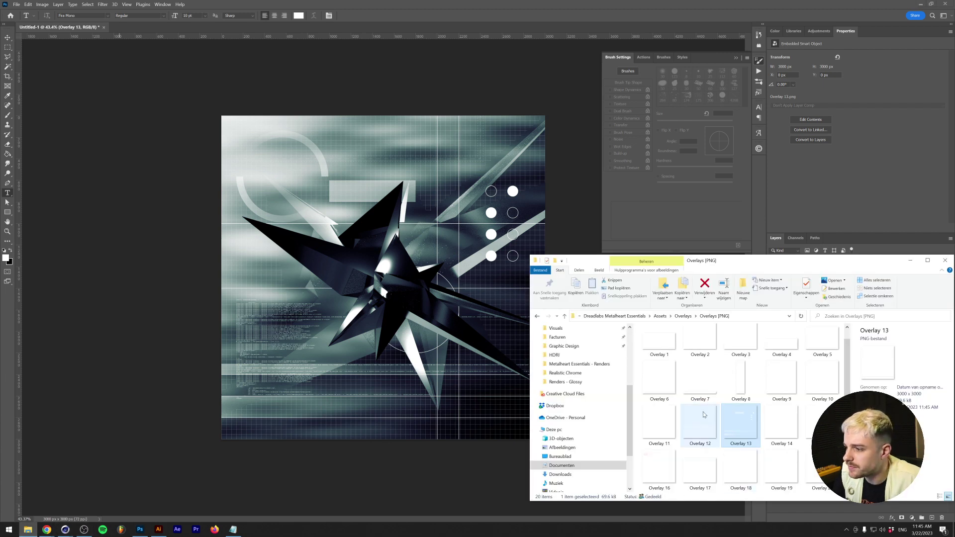
{"action": "key", "text": "alt+Left"}
{"action": "key", "text": "alt+Left"}
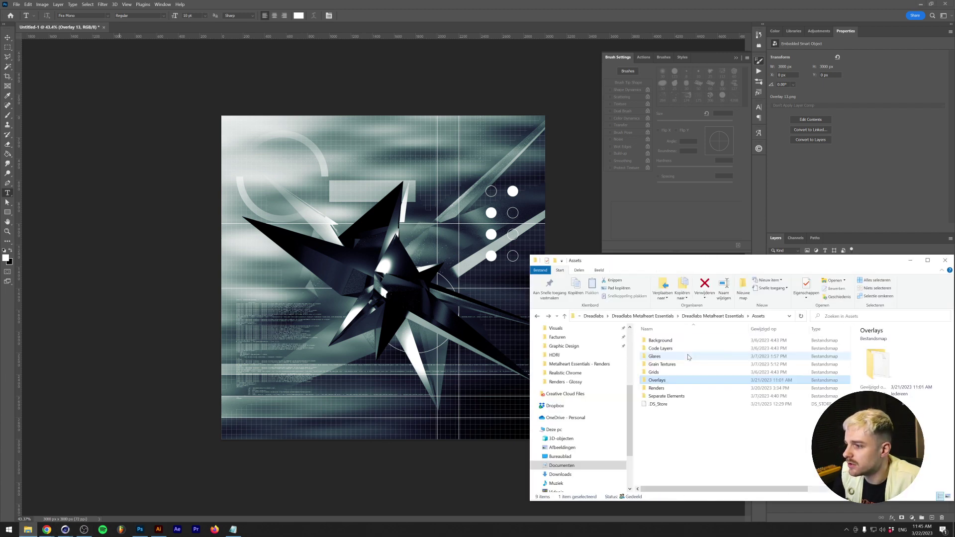
{"action": "left_click_drag", "start_coordinate": [741, 378], "coordinate": [435, 179]}
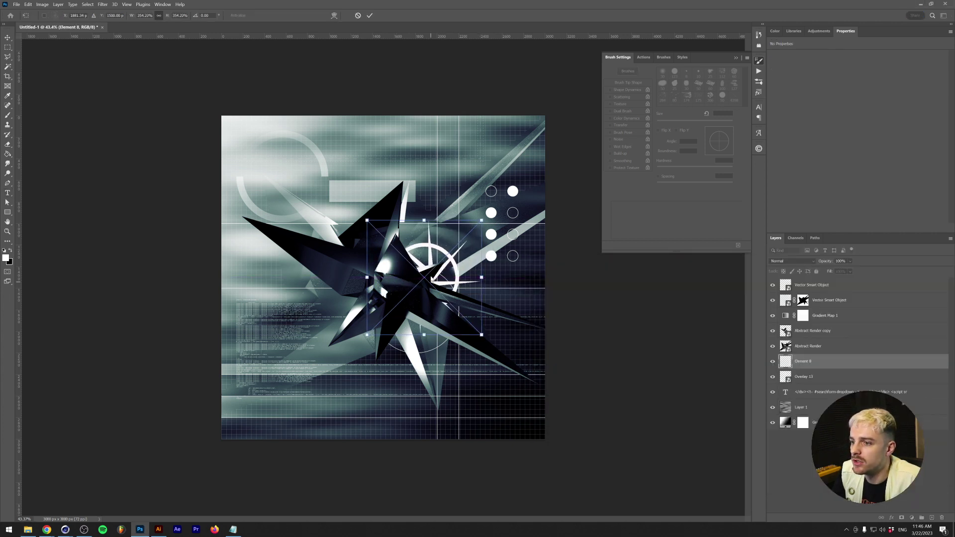
{"action": "key", "text": "Return"}
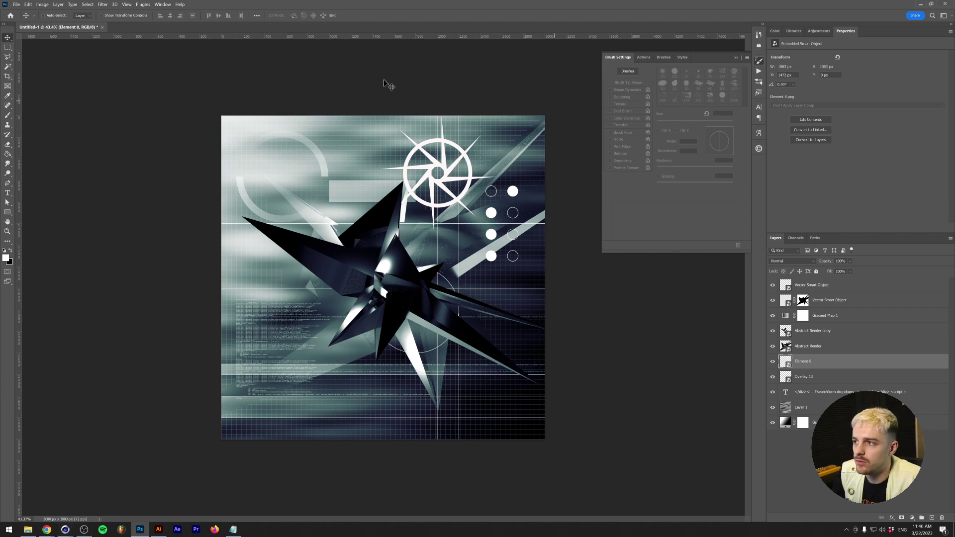
- Apply an embossed chrome style from the Styles panel to Element 8
{"action": "left_click", "coordinate": [160, 5]}
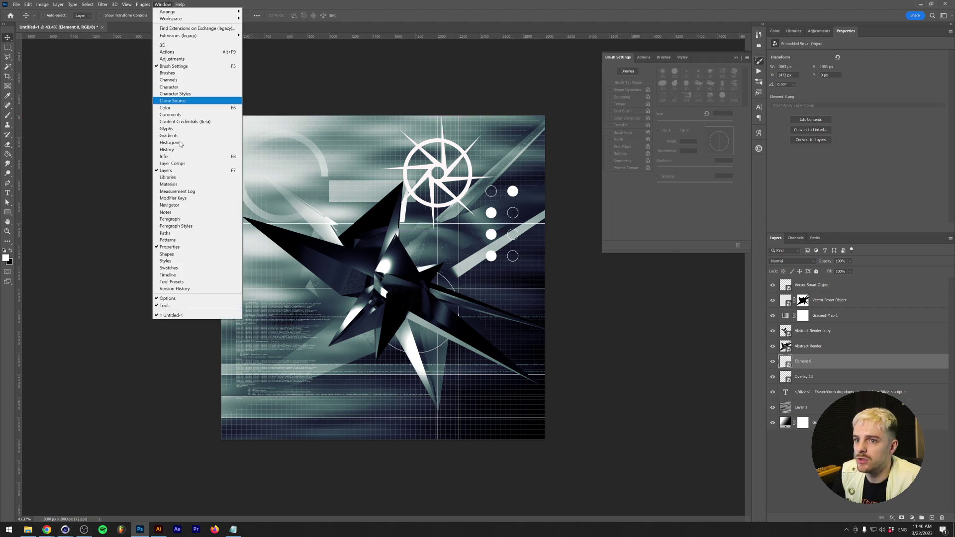
{"action": "left_click", "coordinate": [193, 260]}
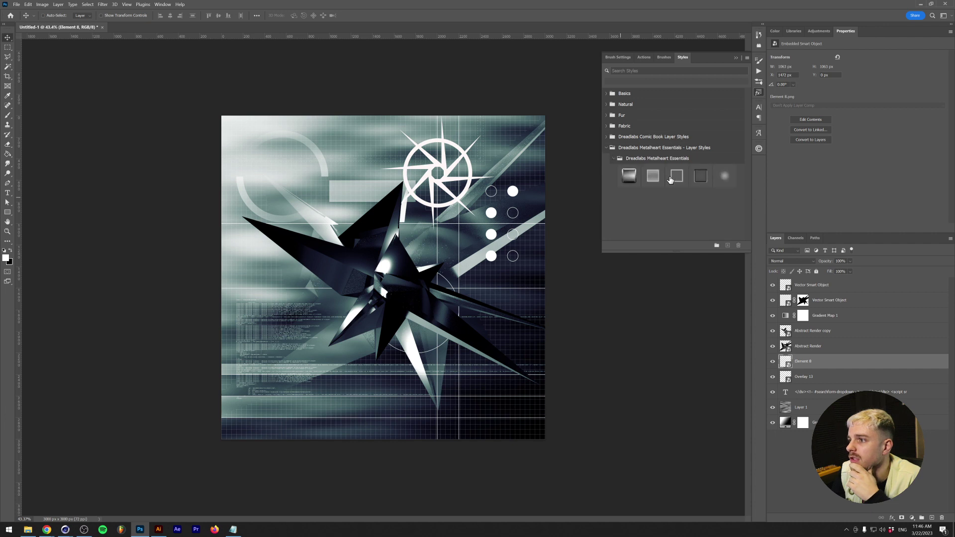
{"action": "left_click", "coordinate": [670, 180]}
{"action": "left_click", "coordinate": [653, 181]}
{"action": "left_click", "coordinate": [697, 180]}
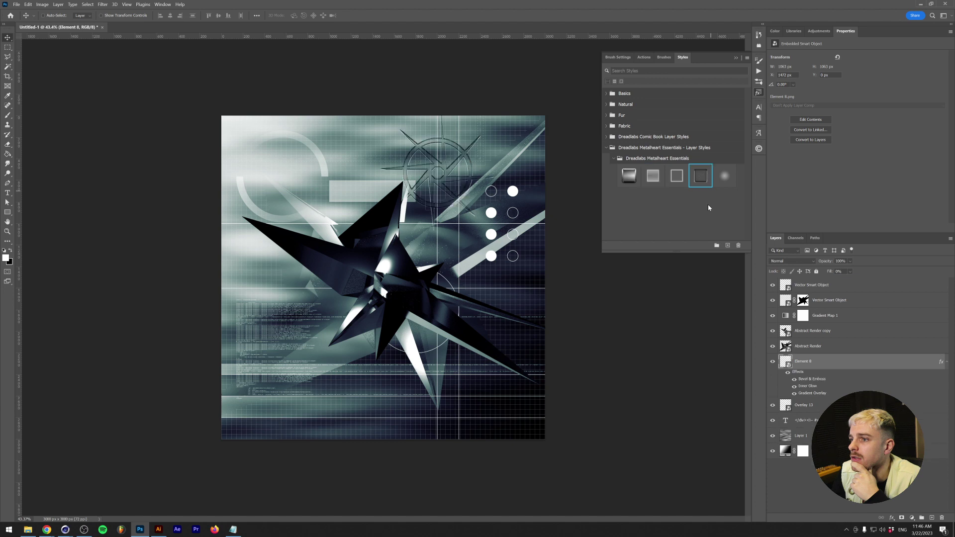
- Rasterize Element 8's layer style and set the layer to 50% opacity
{"action": "right_click", "coordinate": [832, 361]}
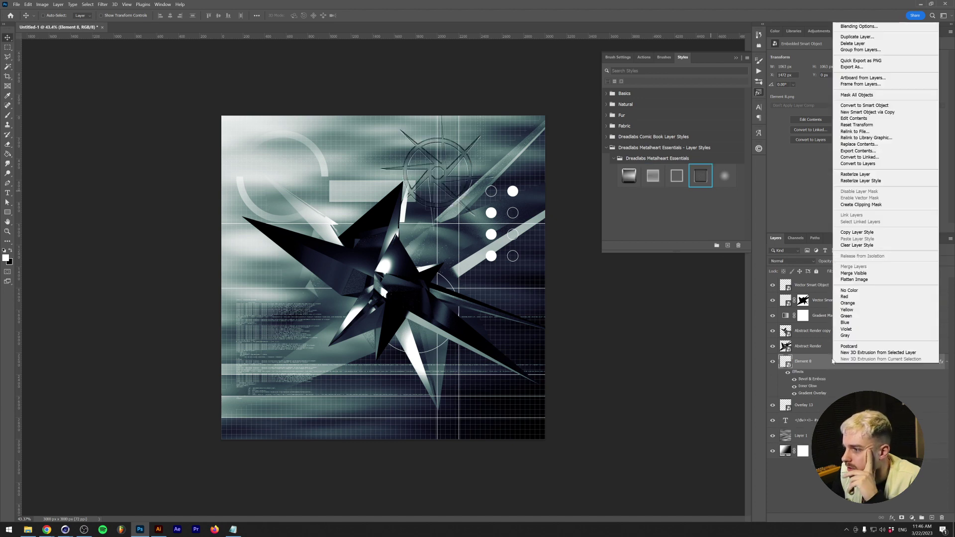
{"action": "left_click", "coordinate": [883, 182]}
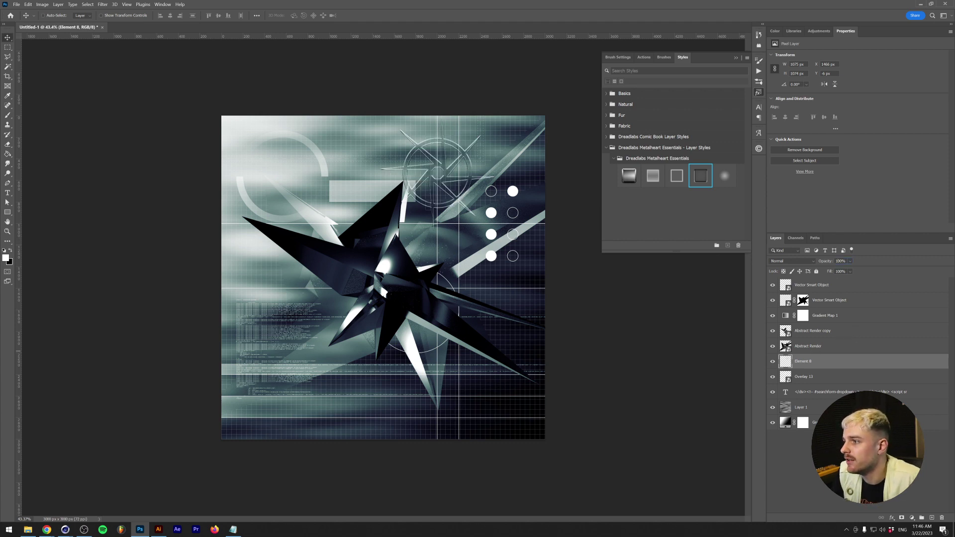
{"action": "type", "text": "50"}
{"action": "key", "text": "Return"}
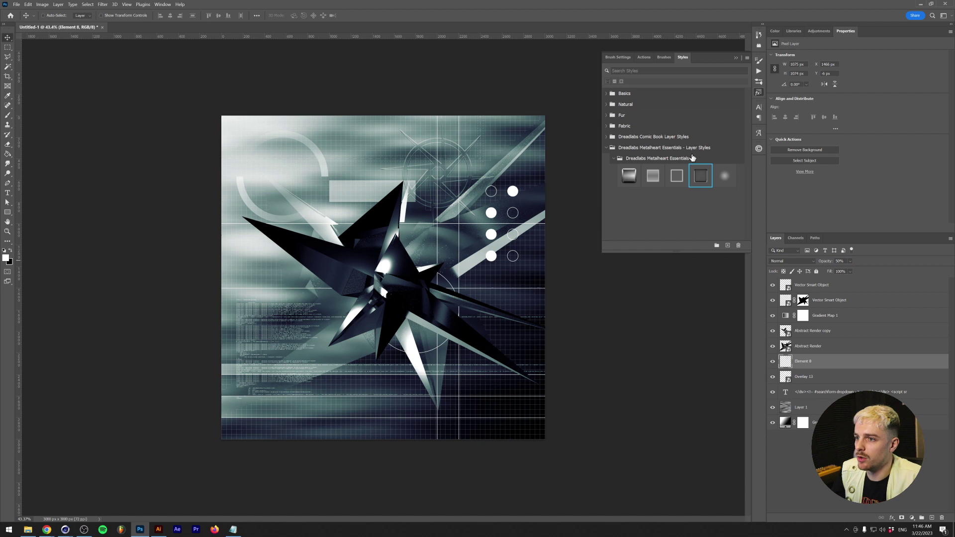
- Drag Element 16 from the PNG folder onto the canvas and shrink it into a thin strip near the bottom
{"action": "left_click", "coordinate": [27, 529]}
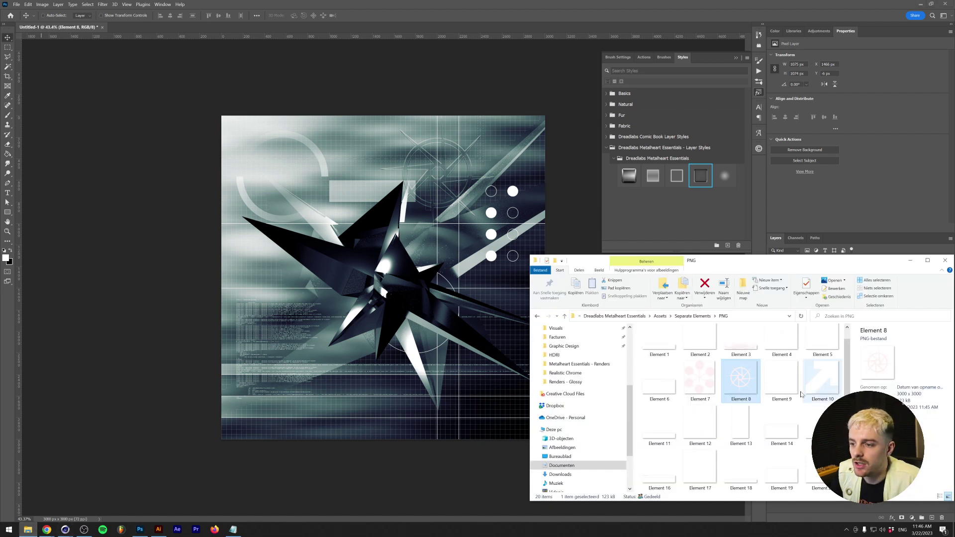
{"action": "key", "text": "alt+Left"}
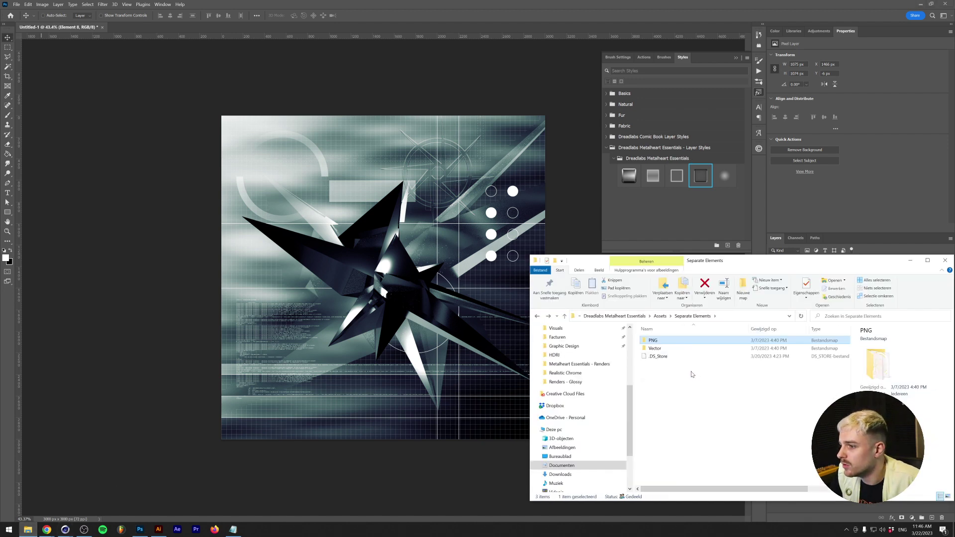
{"action": "double_click", "coordinate": [654, 340]}
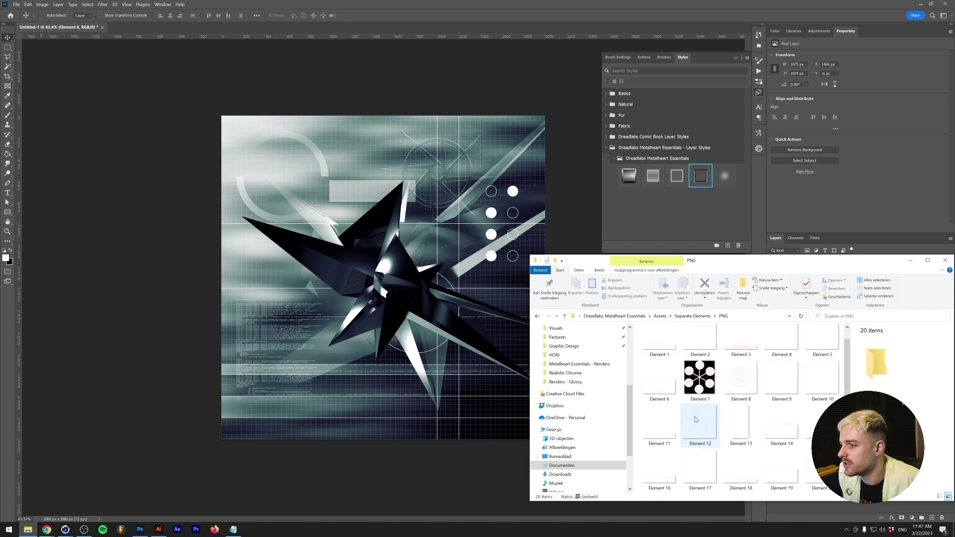
{"action": "left_click_drag", "start_coordinate": [659, 474], "coordinate": [401, 389]}
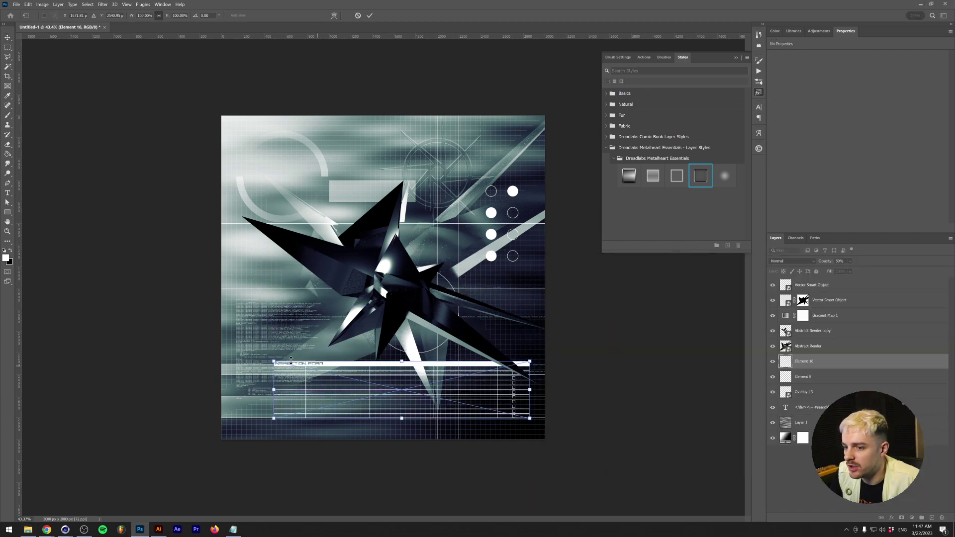
{"action": "left_click_drag", "start_coordinate": [274, 360], "coordinate": [426, 388]}
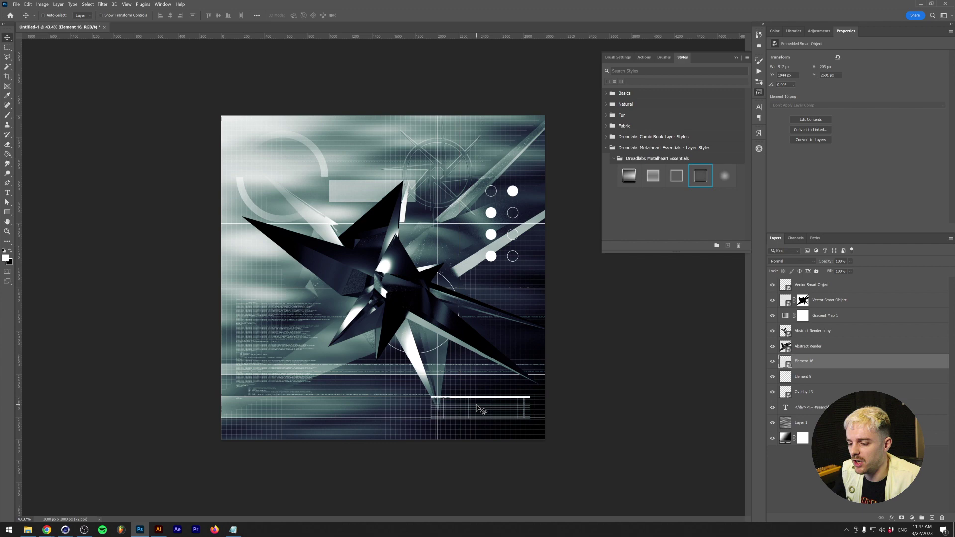
- Commit Element 16 and move the code text layer down about 153 px
{"action": "key", "text": "ctrl+1"}
{"action": "key", "text": "ctrl+0"}
{"action": "left_click", "coordinate": [803, 407]}
{"action": "scroll", "coordinate": [383, 277], "scroll_direction": "down", "scroll_amount": 1, "text": "alt"}
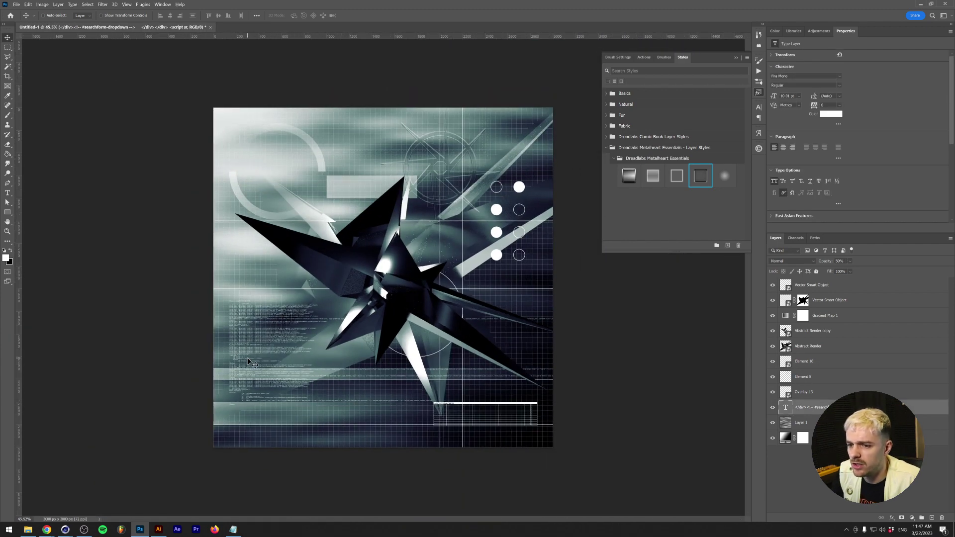
{"action": "left_click_drag", "start_coordinate": [256, 361], "coordinate": [252, 330]}
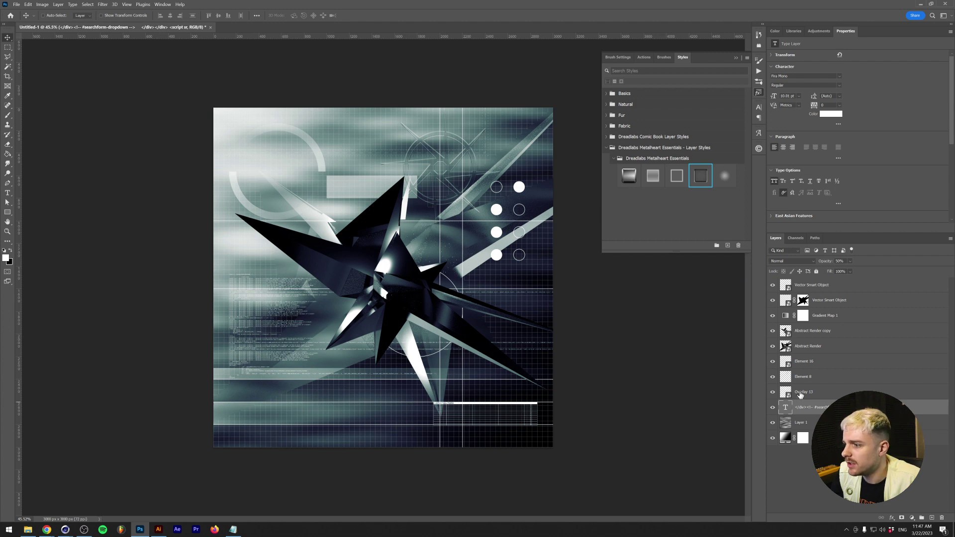
- Mask the code text with the star's outline so it stays hidden behind the star
{"action": "left_click_drag", "start_coordinate": [803, 301], "coordinate": [807, 408], "text": "alt"}
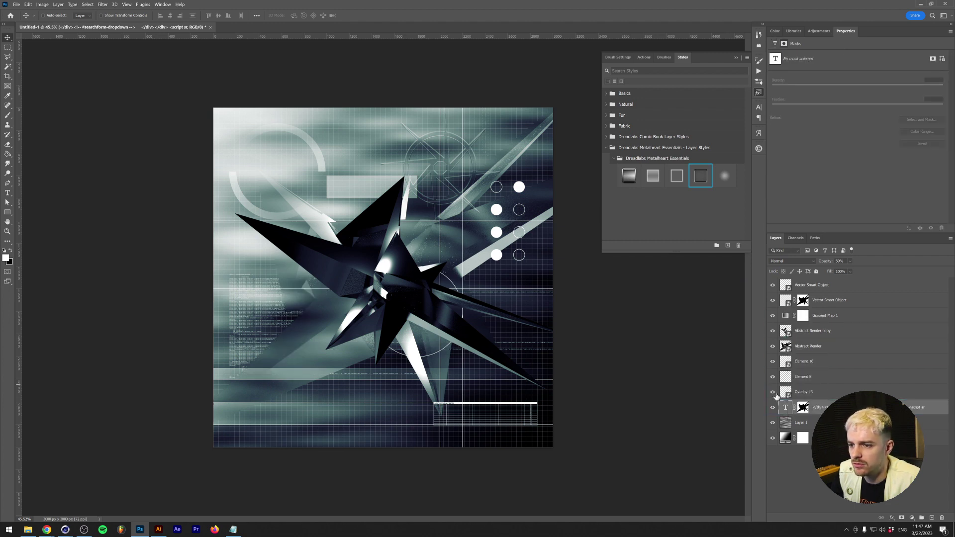
{"action": "left_click", "coordinate": [785, 285], "text": "ctrl"}
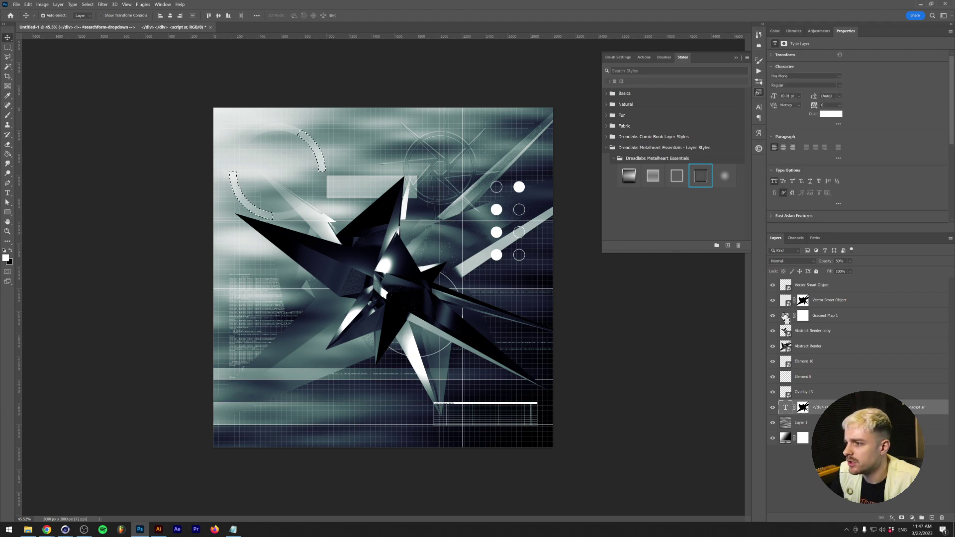
{"action": "left_click", "coordinate": [784, 347], "text": "ctrl"}
{"action": "mouse_move", "coordinate": [803, 408]}
{"action": "left_mouse_down"}
{"action": "mouse_move", "coordinate": [807, 475]}
{"action": "mouse_move", "coordinate": [941, 518]}
{"action": "left_mouse_up"}
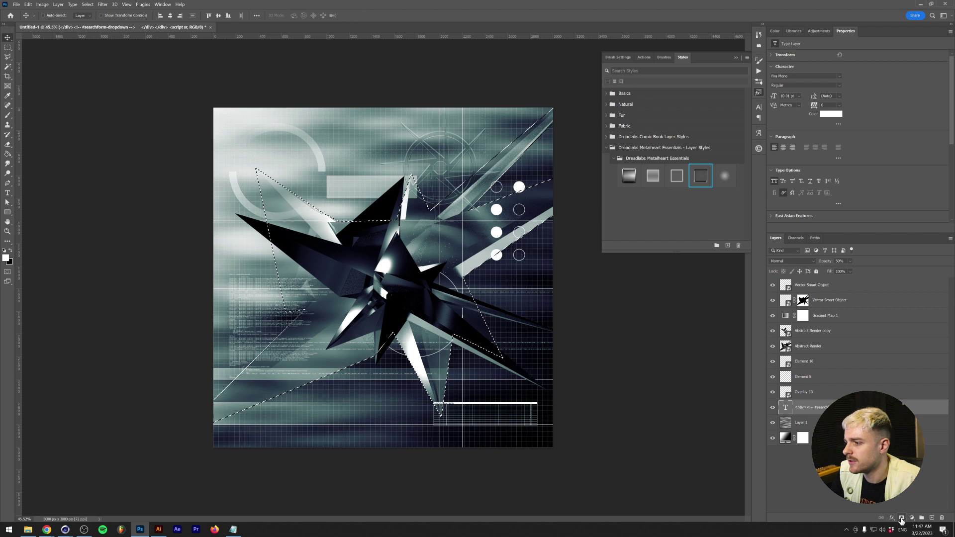
{"action": "left_click", "coordinate": [901, 519]}
{"action": "key", "text": "ctrl+i"}
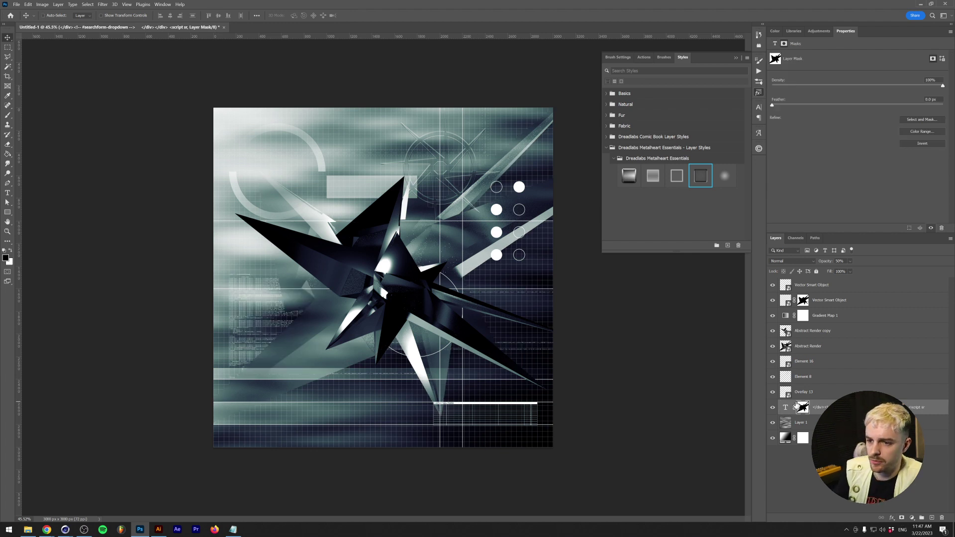
{"action": "left_click", "coordinate": [784, 331], "text": "ctrl"}
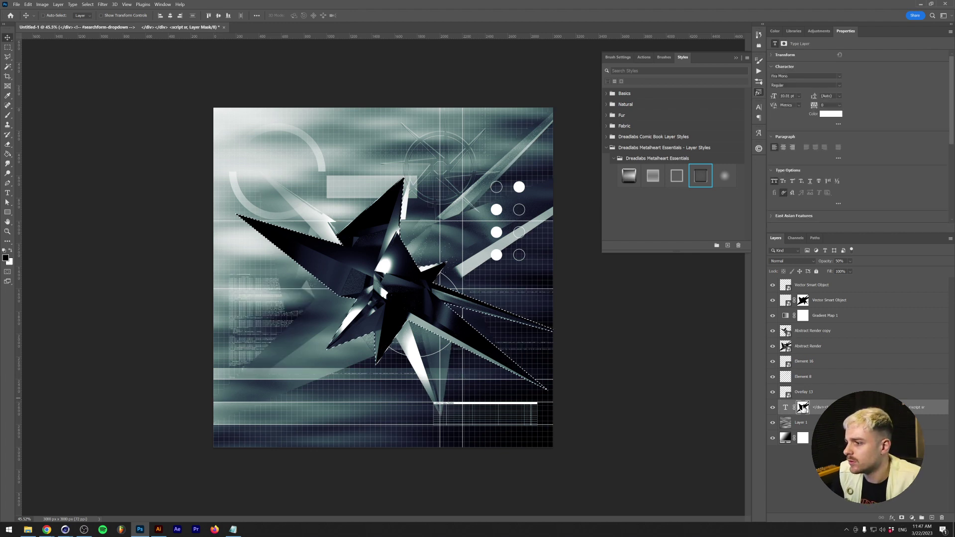
{"action": "mouse_move", "coordinate": [803, 407]}
{"action": "left_mouse_down"}
{"action": "mouse_move", "coordinate": [806, 468]}
{"action": "mouse_move", "coordinate": [941, 518]}
{"action": "left_mouse_up"}
{"action": "left_click", "coordinate": [902, 518]}
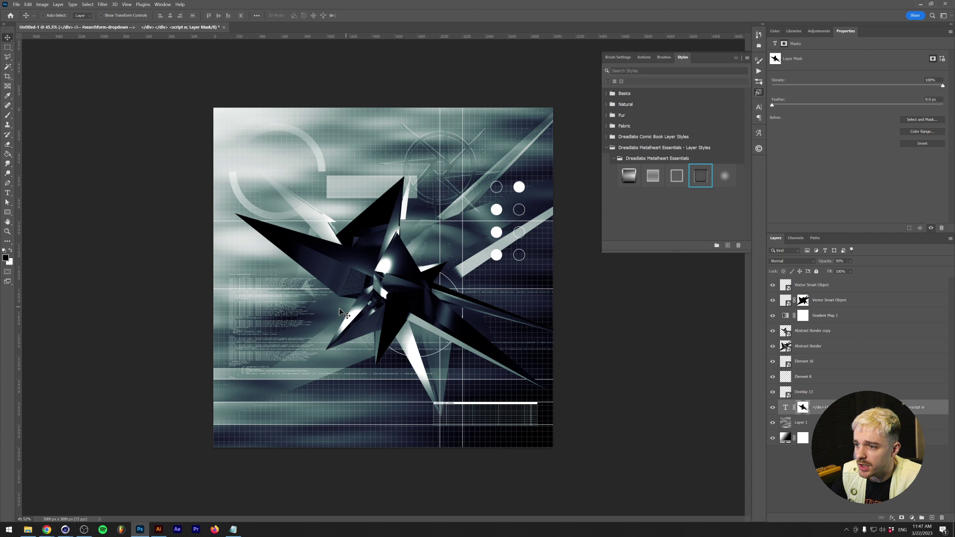
{"action": "left_click", "coordinate": [830, 287]}
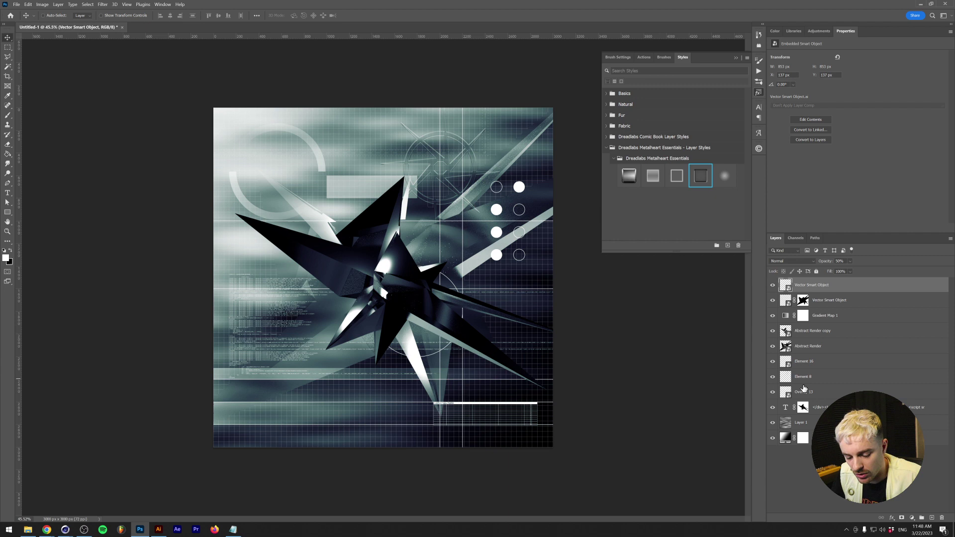
- Merge all visible layers into a new Layer 2 and apply a Gaussian Blur
{"action": "key", "text": "ctrl"}
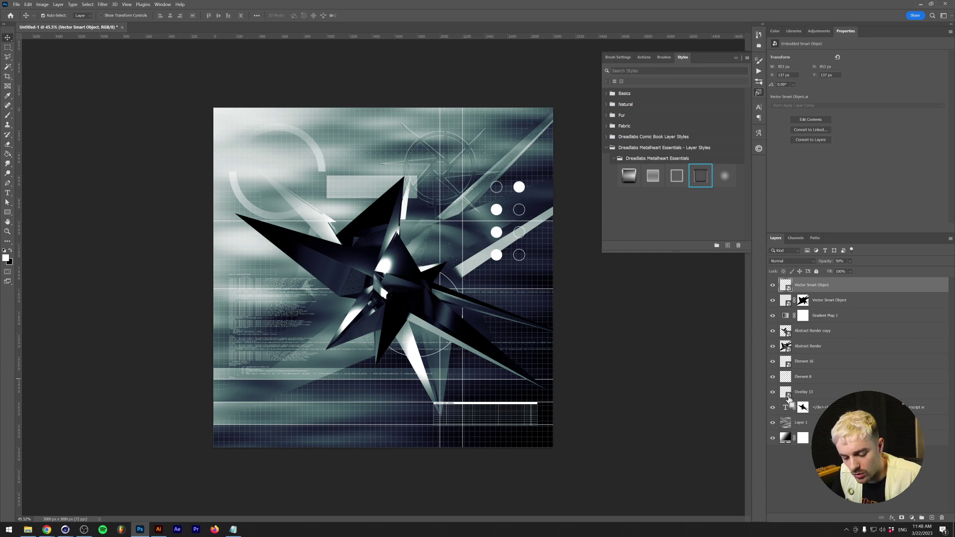
{"action": "key", "text": "ctrl+shift+alt+e"}
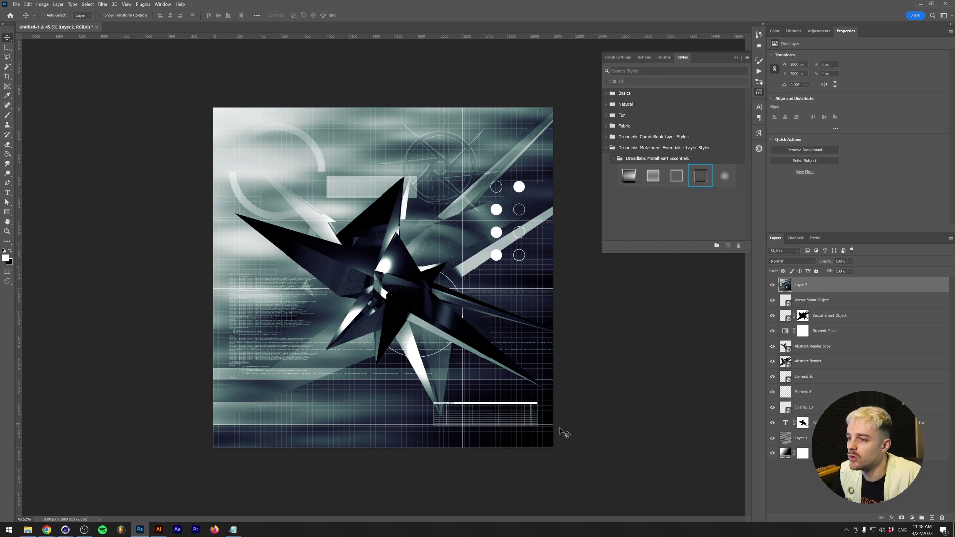
{"action": "left_click", "coordinate": [103, 4]}
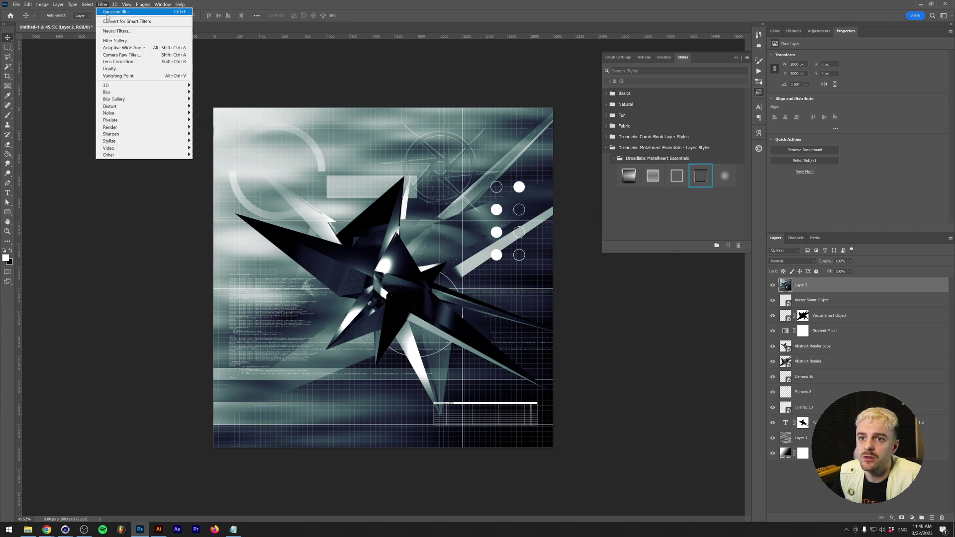
{"action": "mouse_move", "coordinate": [118, 94]}
{"action": "left_click", "coordinate": [211, 120]}
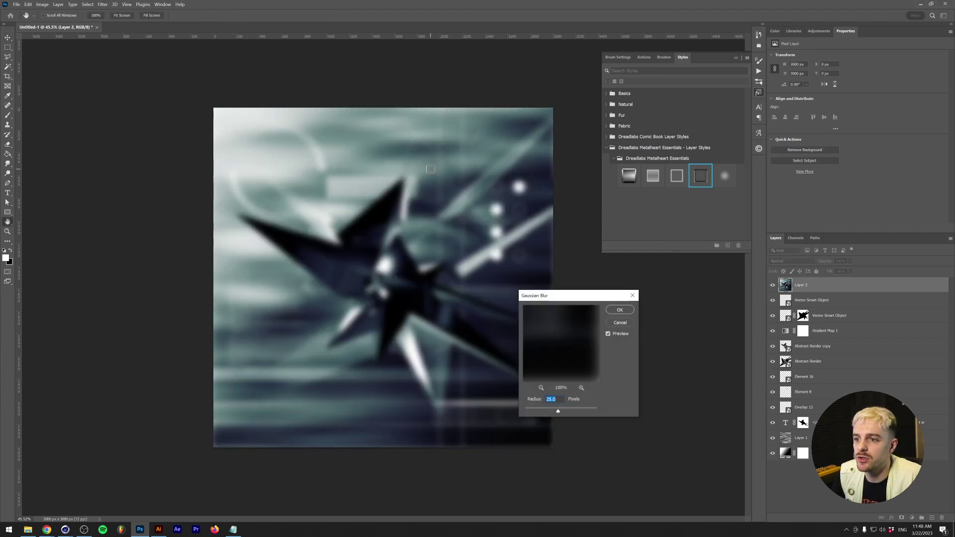
{"action": "key", "text": "Return"}
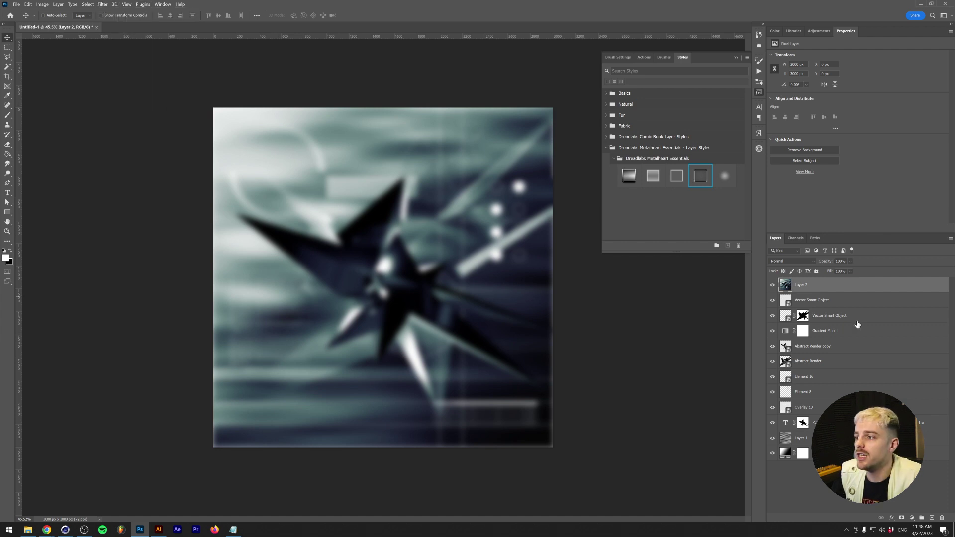
- Set Layer 2 to Screen blend at 50% opacity and add empty Layer 3 above
{"action": "left_click", "coordinate": [792, 261]}
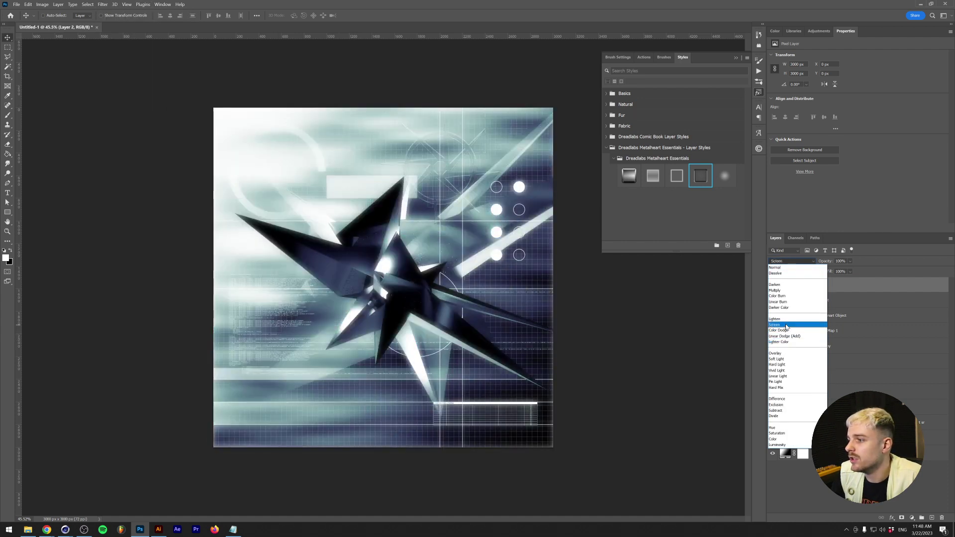
{"action": "left_click", "coordinate": [788, 324]}
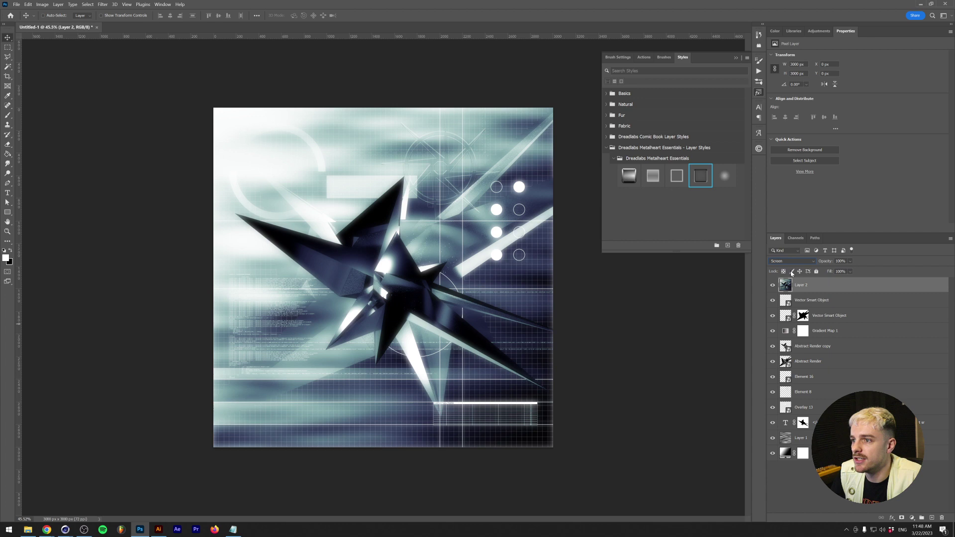
{"action": "left_click", "coordinate": [841, 260]}
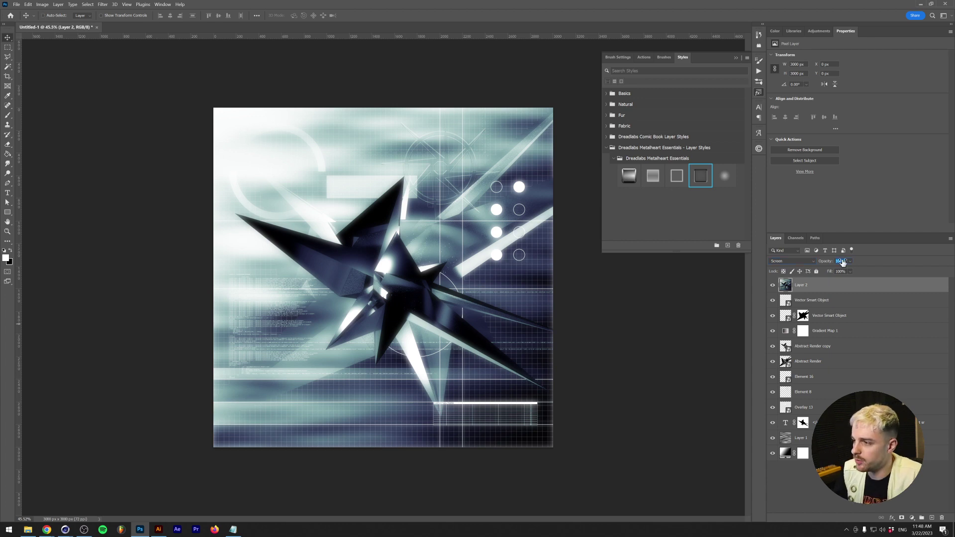
{"action": "type", "text": "50"}
{"action": "key", "text": "Return"}
{"action": "type", "text": "30"}
{"action": "key", "text": "Return"}
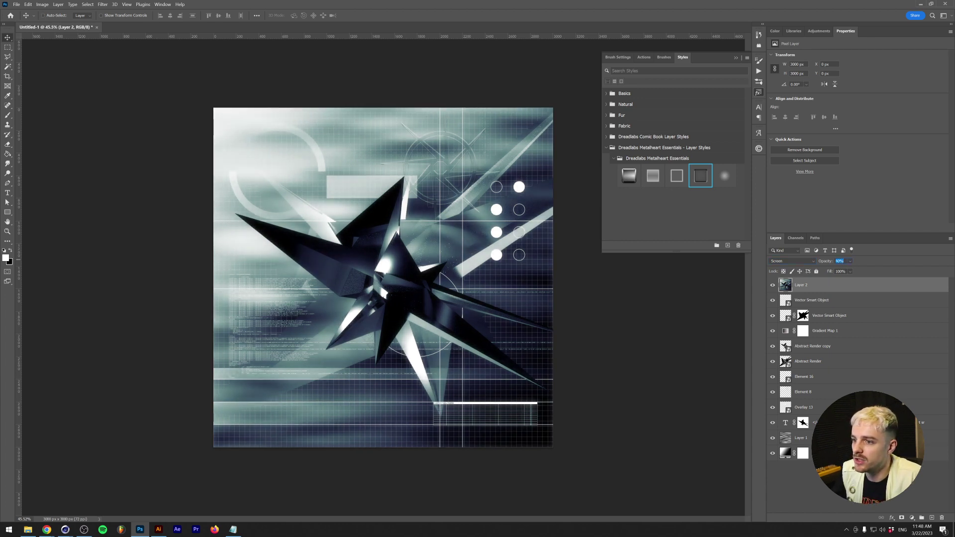
{"action": "type", "text": "50"}
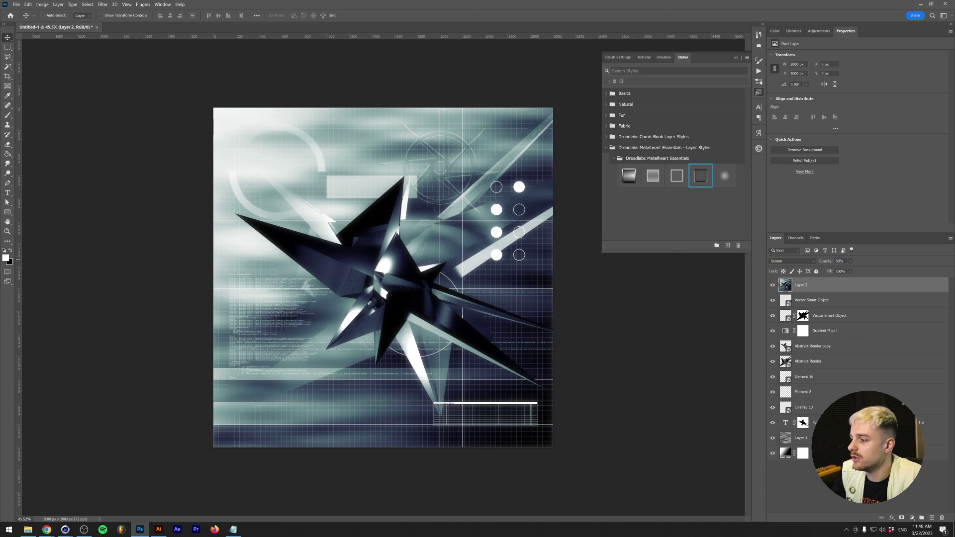
{"action": "left_click", "coordinate": [932, 518]}
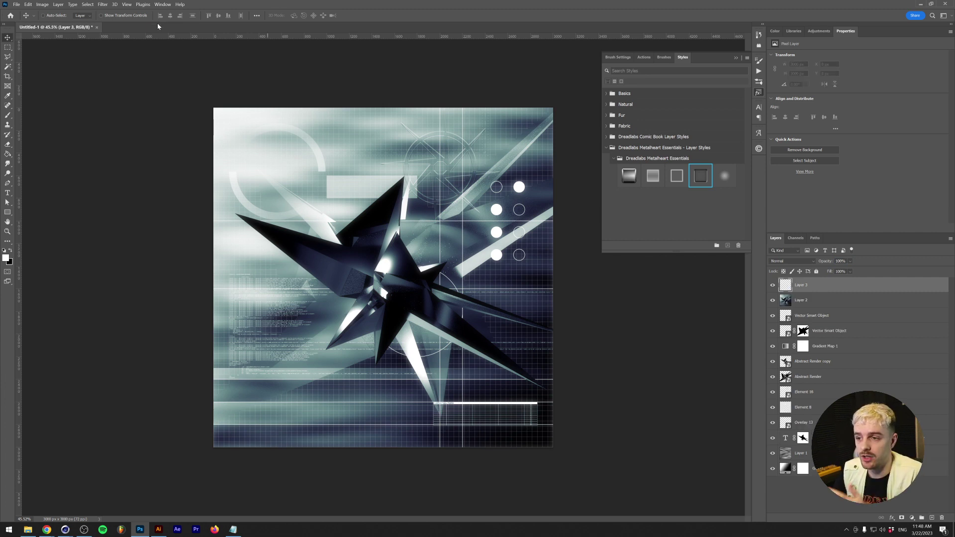
- Fill Layer 3 with 50% gray and add 15% noise grain to it
{"action": "left_click", "coordinate": [28, 7]}
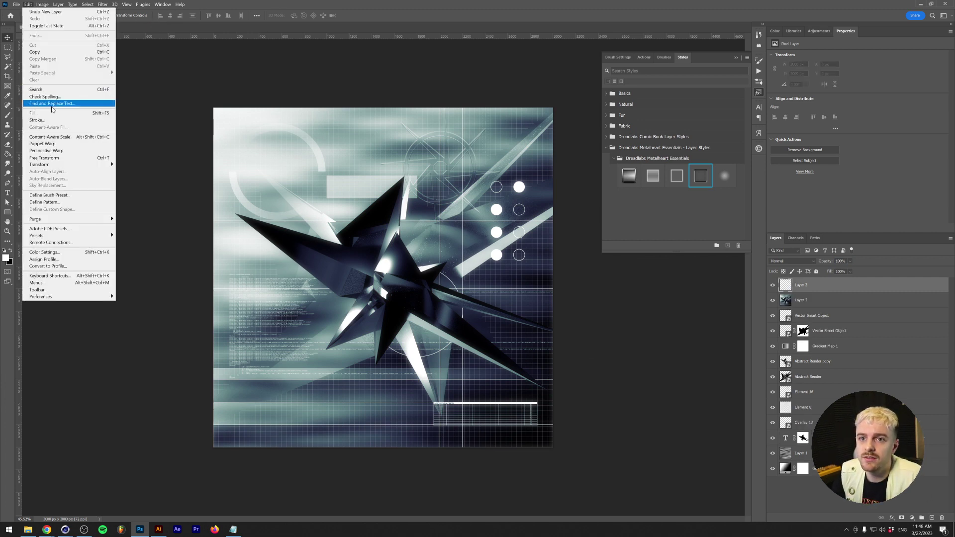
{"action": "left_click", "coordinate": [40, 114]}
{"action": "left_click", "coordinate": [546, 115]}
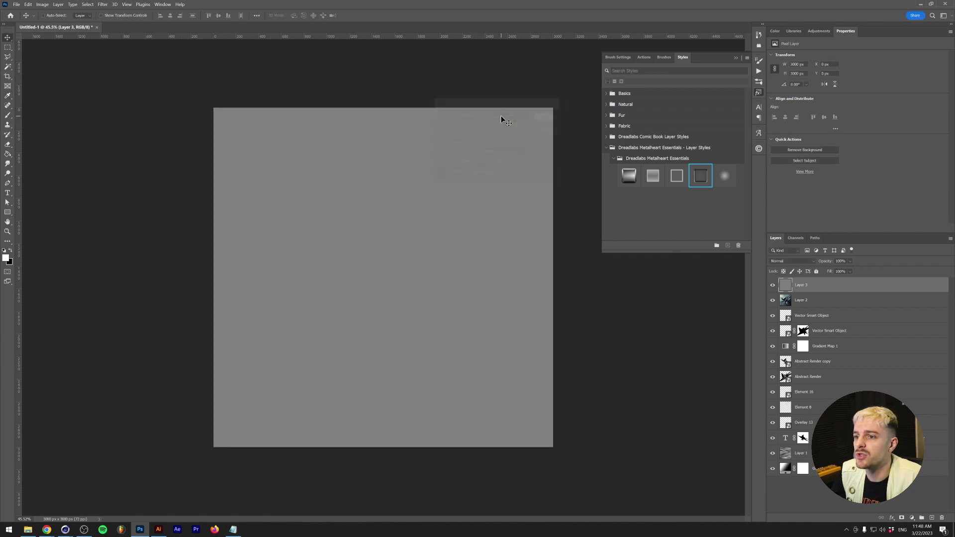
{"action": "left_click", "coordinate": [102, 4]}
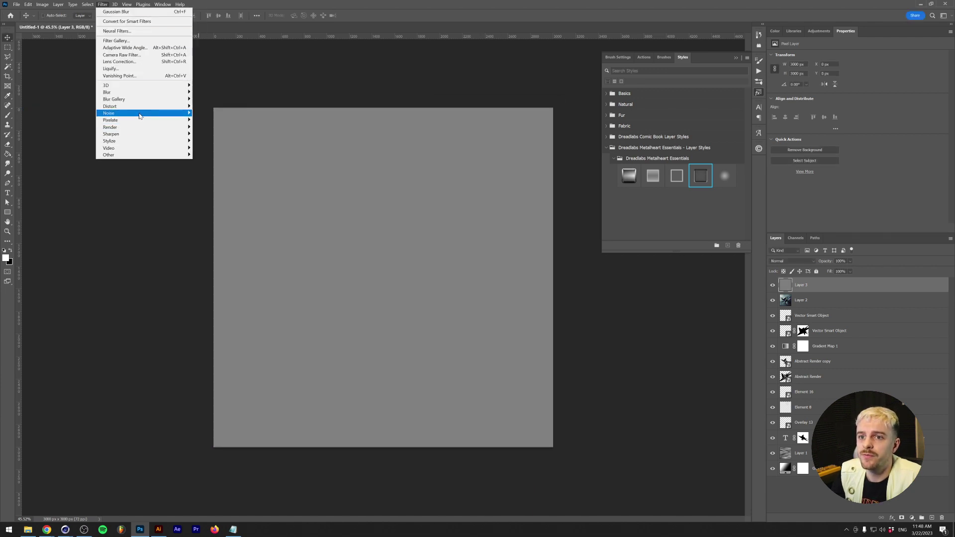
{"action": "mouse_move", "coordinate": [108, 113]}
{"action": "left_click", "coordinate": [216, 113]}
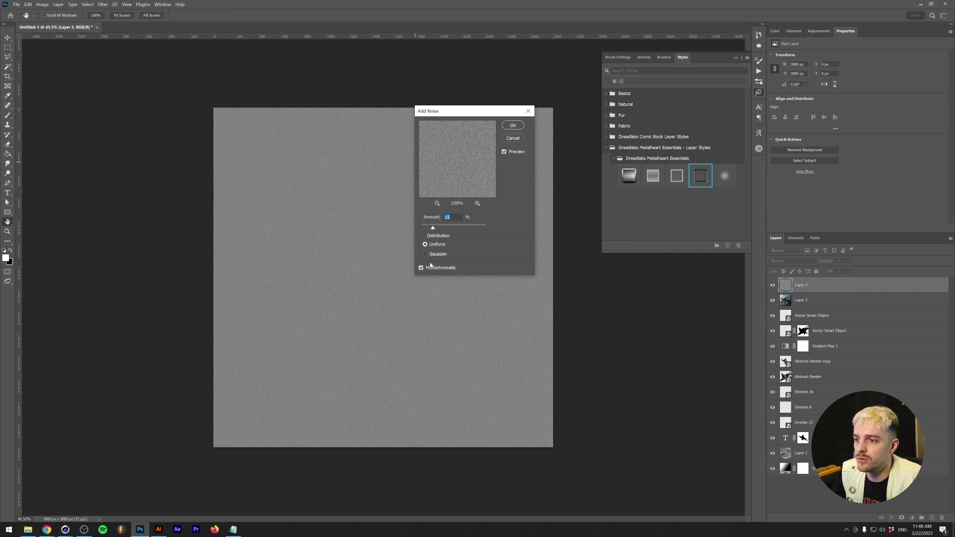
{"action": "left_click", "coordinate": [509, 125]}
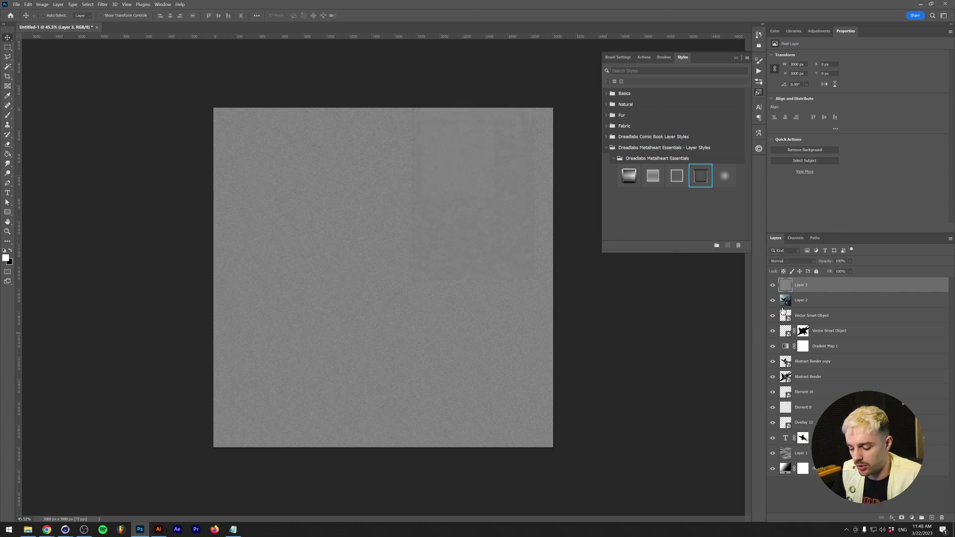
- Duplicate the noise layer, name them Noise - Multiply and Noise - Screen, and set the top to Multiply
{"action": "key", "text": "ctrl+j"}
{"action": "double_click", "coordinate": [805, 285]}
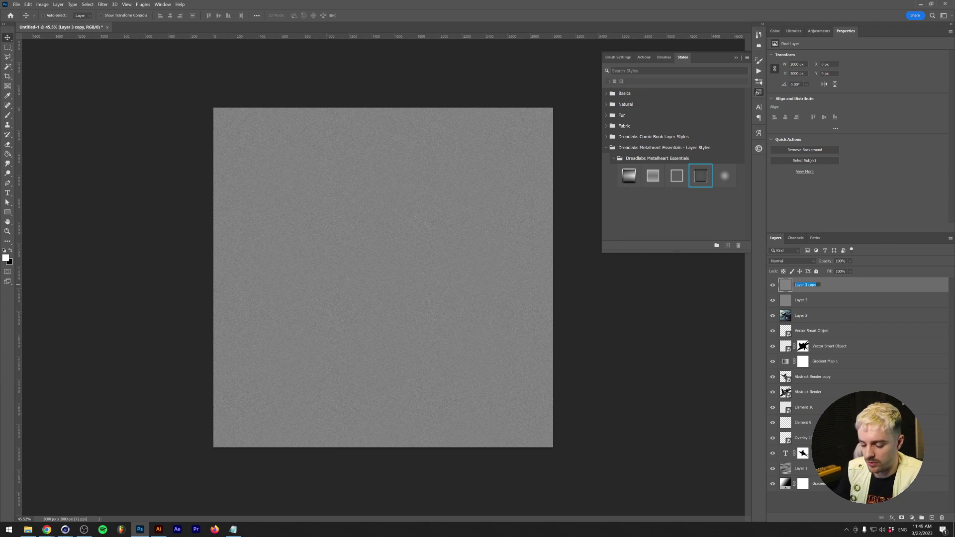
{"action": "type", "text": "Noise - Mult"}
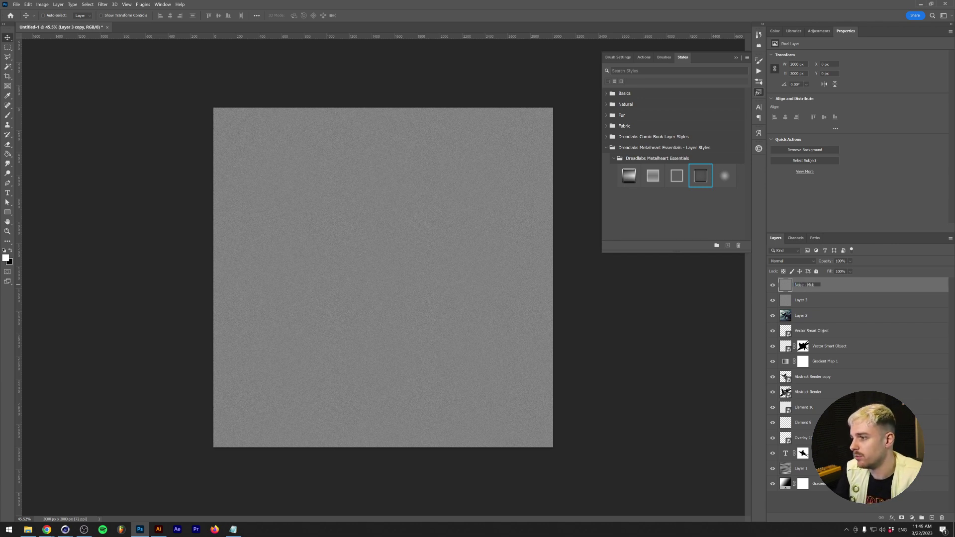
{"action": "type", "text": "iply"}
{"action": "key", "text": "Tab"}
{"action": "type", "text": "Noise - Sc"}
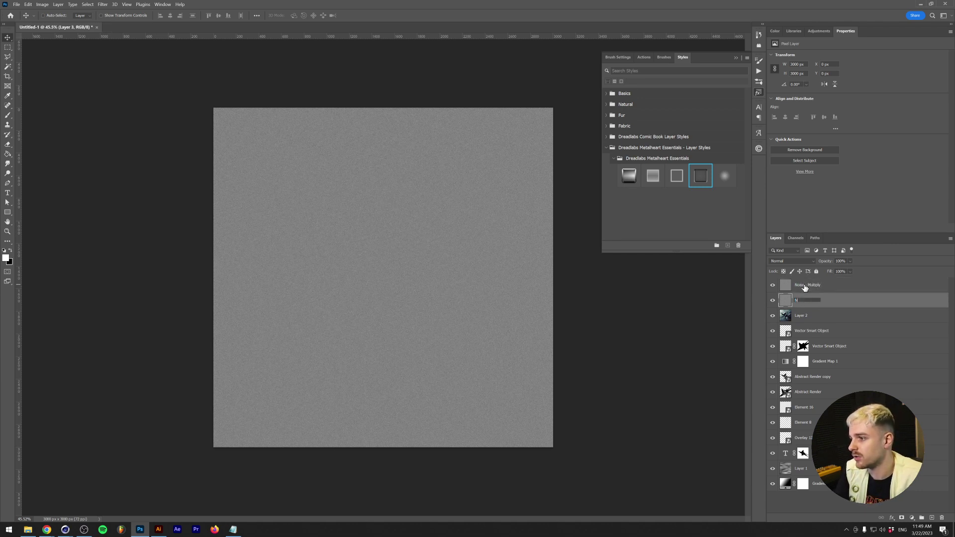
{"action": "key", "text": "Return"}
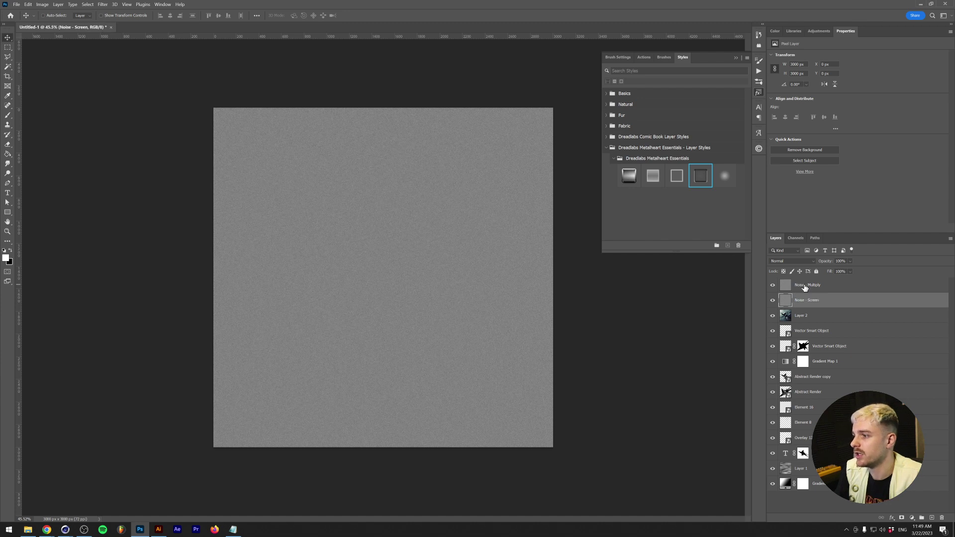
{"action": "left_click", "coordinate": [805, 287]}
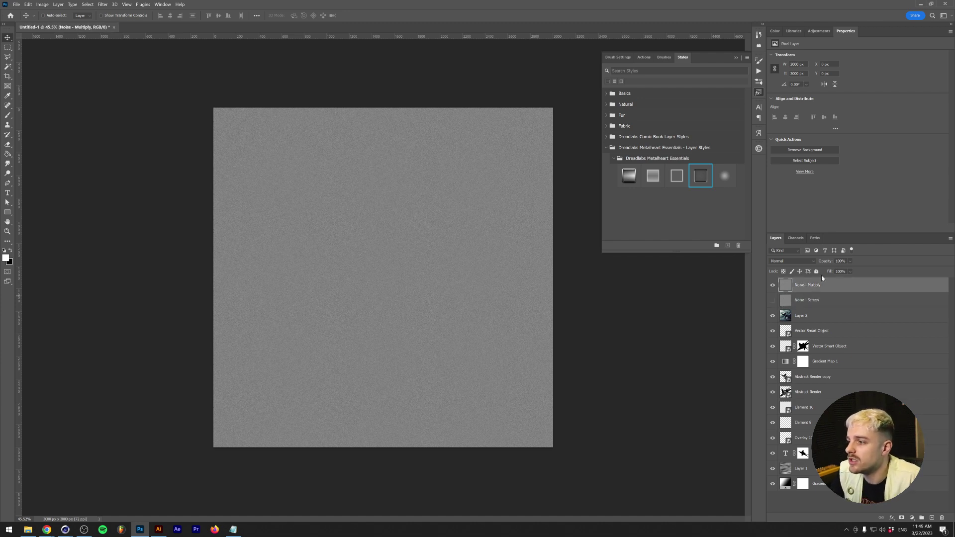
{"action": "left_click", "coordinate": [792, 261]}
{"action": "left_click", "coordinate": [791, 291]}
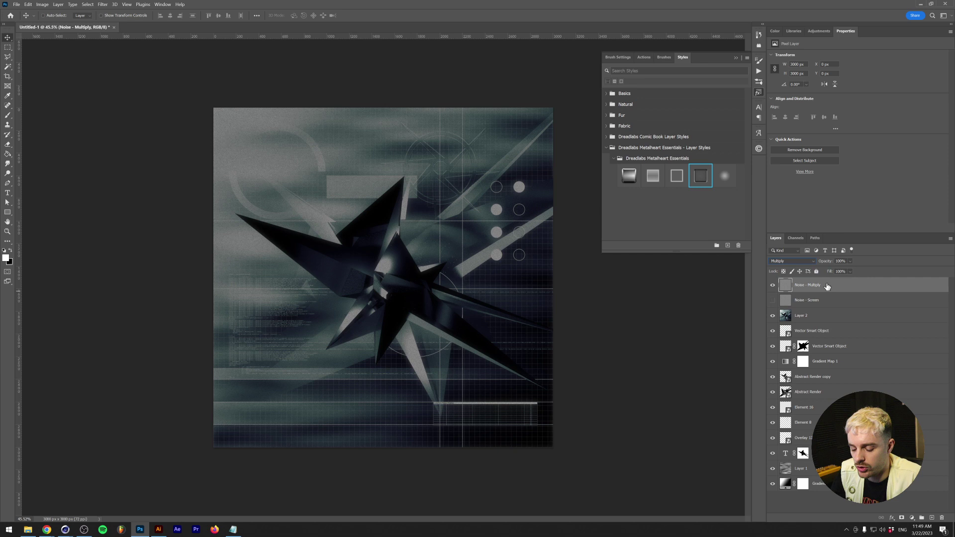
- Lighten the Noise - Multiply grain with Curves by dragging the white point left
{"action": "key", "text": "ctrl+m"}
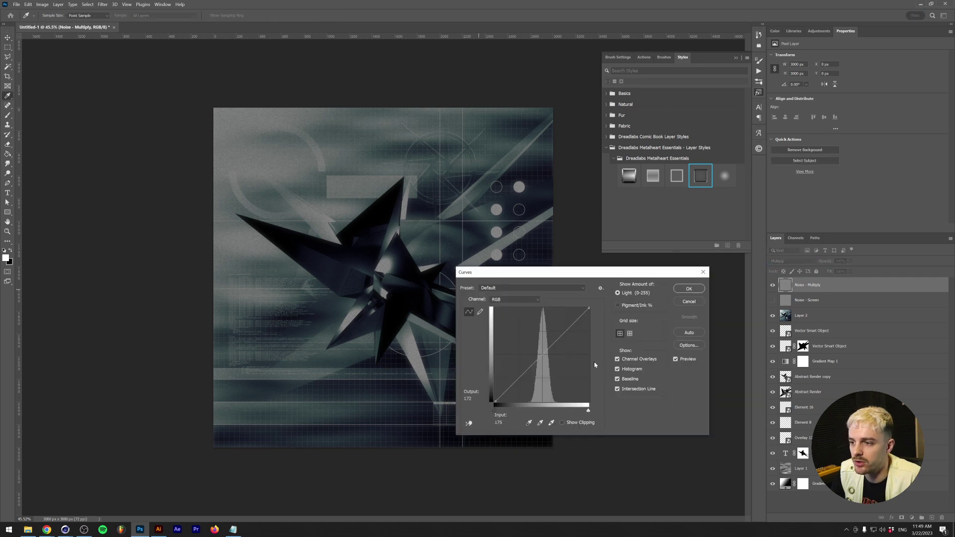
{"action": "left_click", "coordinate": [589, 410]}
{"action": "left_click", "coordinate": [688, 301]}
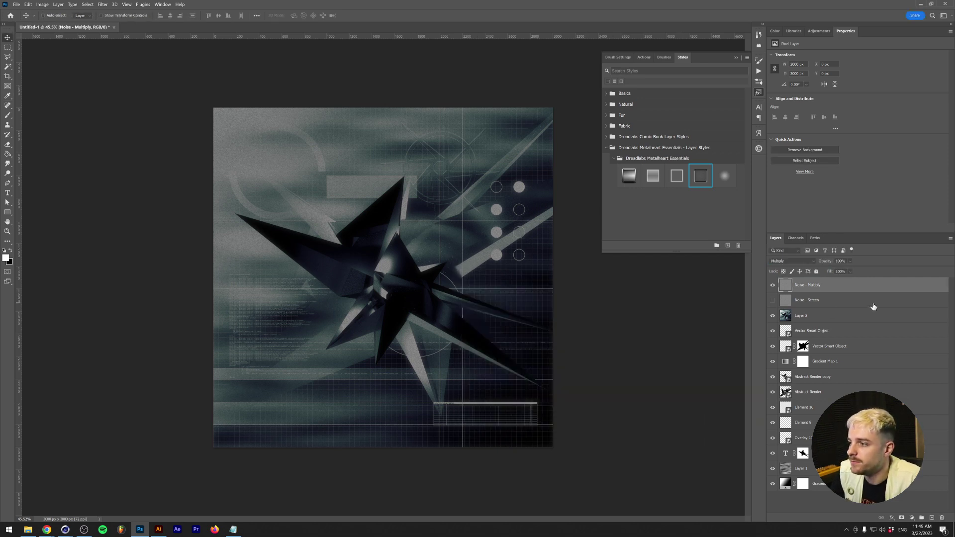
{"action": "left_click", "coordinate": [795, 302]}
{"action": "left_click", "coordinate": [832, 287]}
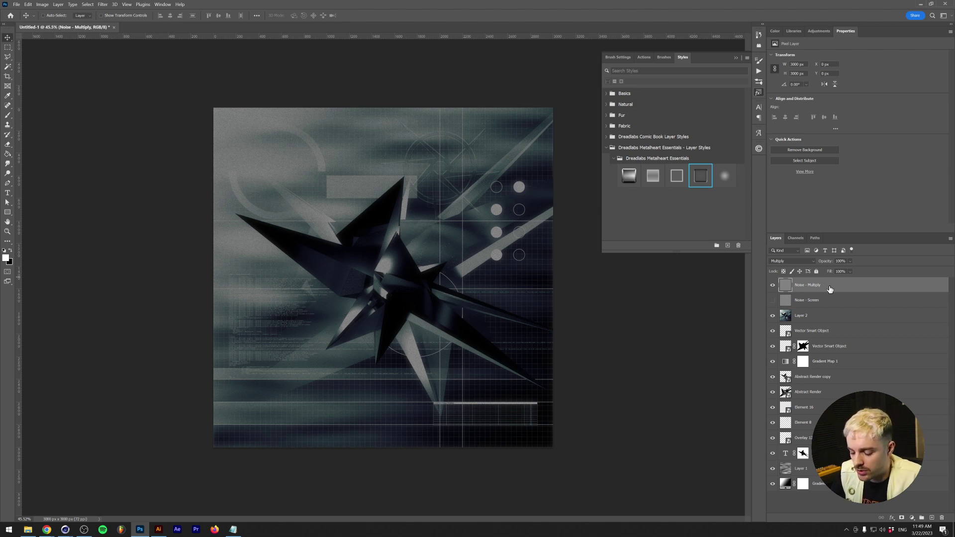
{"action": "key", "text": "ctrl+m"}
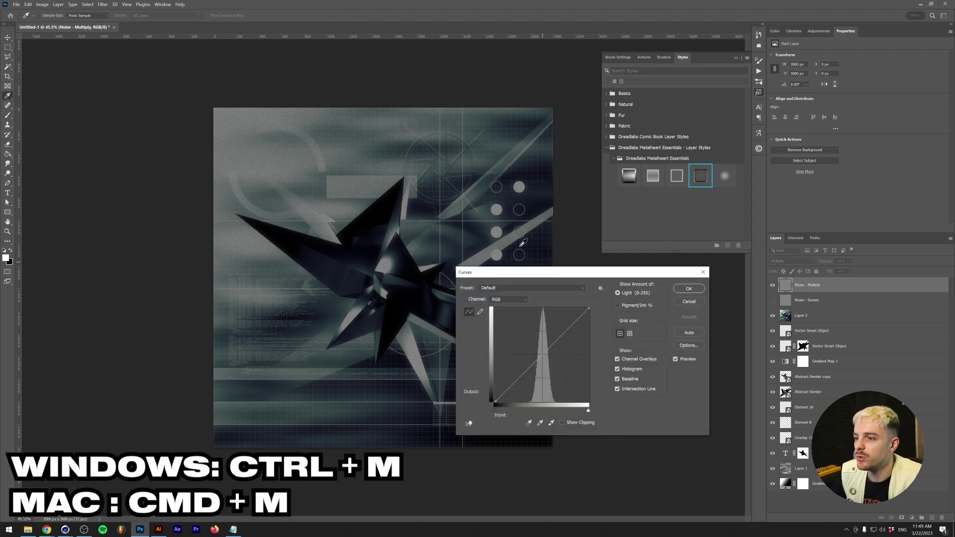
{"action": "left_click", "coordinate": [589, 410]}
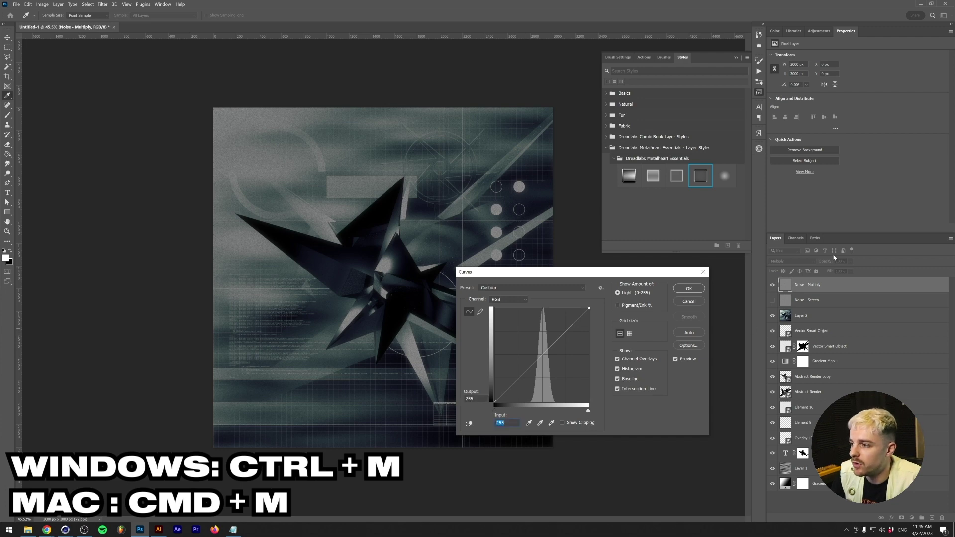
{"action": "left_click_drag", "start_coordinate": [589, 411], "coordinate": [541, 411]}
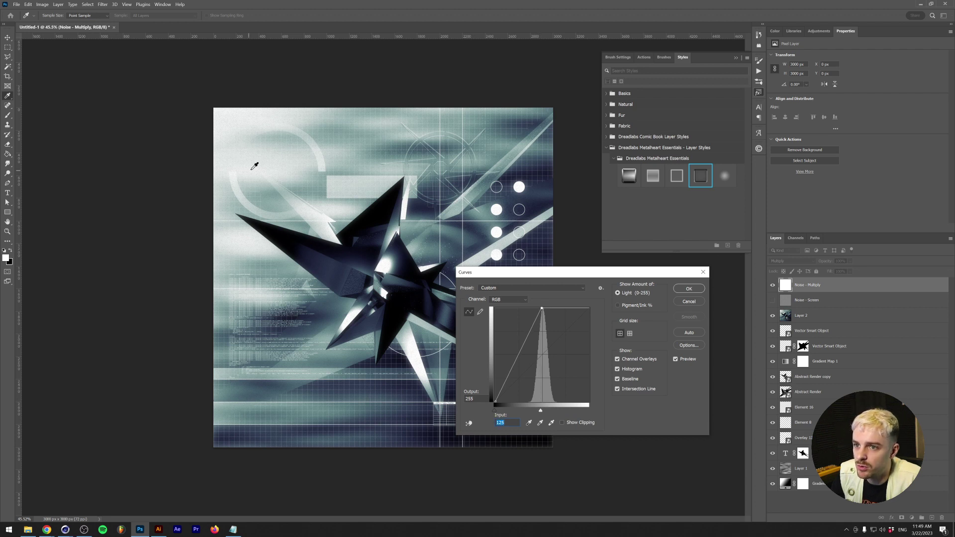
{"action": "left_click", "coordinate": [693, 289]}
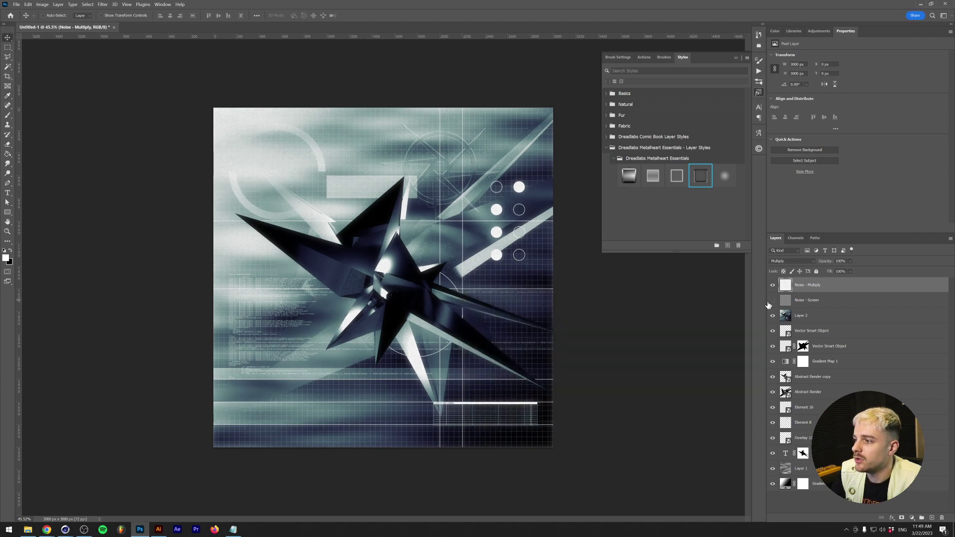
- Show Noise - Screen in Screen mode and darken it with Curves (raised black input, lowered white output)
{"action": "left_click", "coordinate": [772, 300]}
{"action": "left_click", "coordinate": [807, 300]}
{"action": "left_click", "coordinate": [792, 261]}
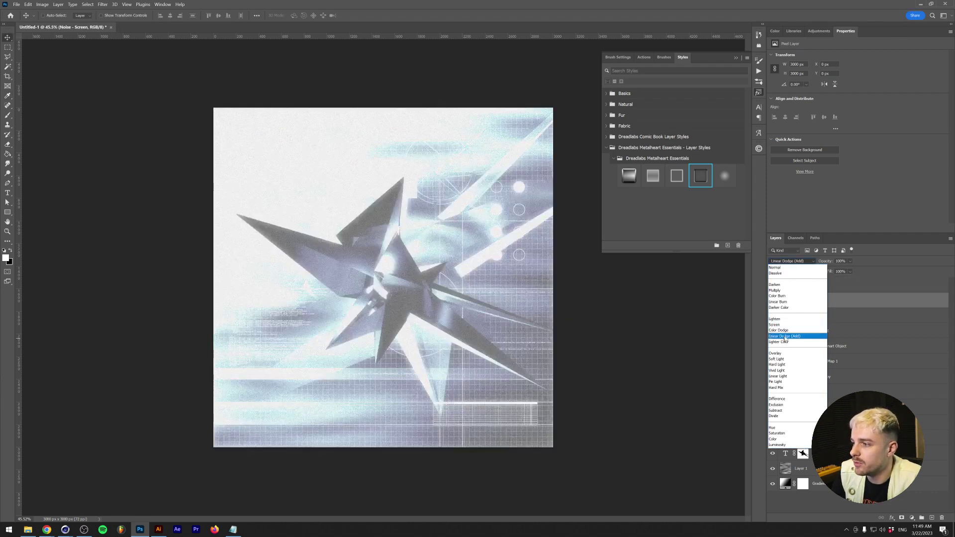
{"action": "left_click", "coordinate": [786, 325]}
{"action": "key", "text": "ctrl+m"}
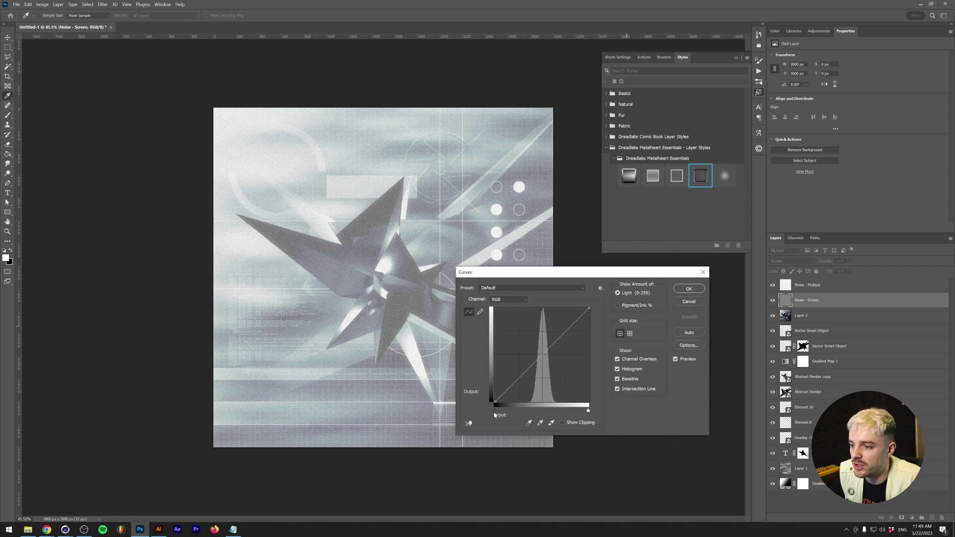
{"action": "left_click_drag", "start_coordinate": [495, 411], "coordinate": [539, 421]}
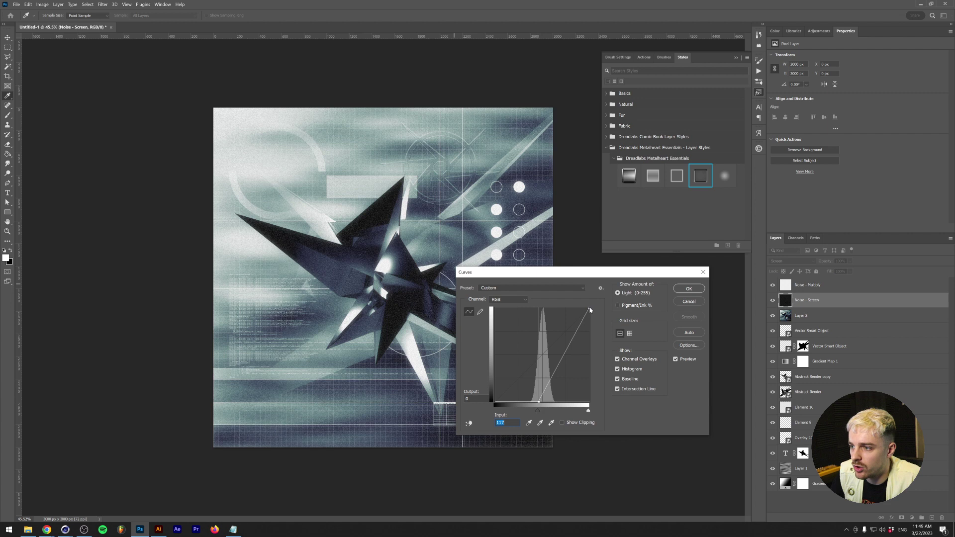
{"action": "left_click_drag", "start_coordinate": [589, 306], "coordinate": [652, 367]}
{"action": "left_click", "coordinate": [696, 288]}
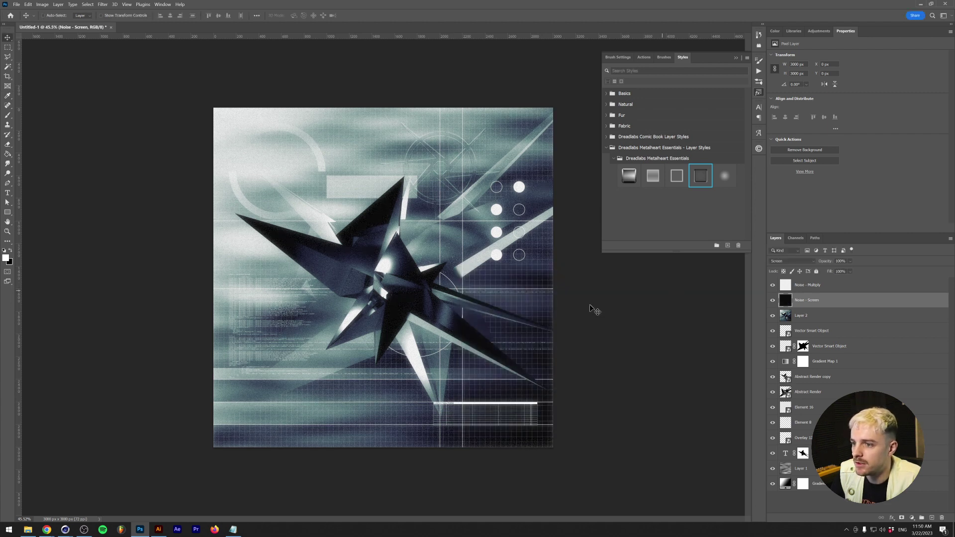
- Group the two noise layers into a group named Grain Textures
{"action": "left_click", "coordinate": [808, 285], "text": "shift"}
{"action": "key", "text": "ctrl+g"}
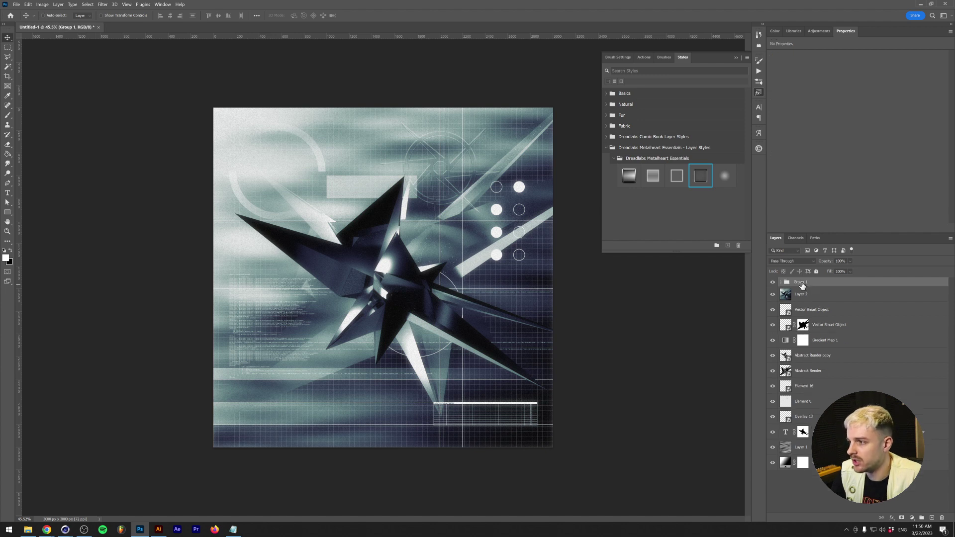
{"action": "double_click", "coordinate": [802, 282]}
{"action": "type", "text": "Grain"}
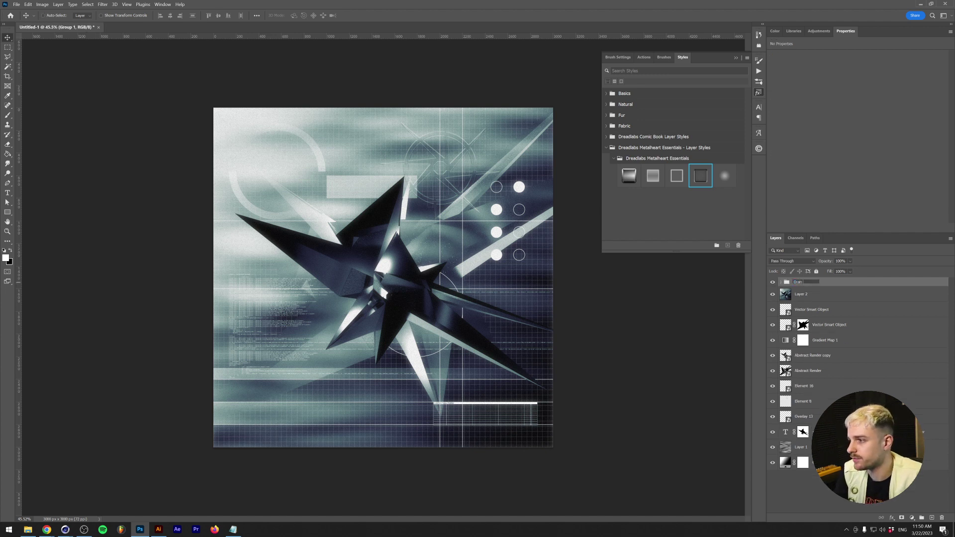
{"action": "type", "text": " Textures"}
{"action": "key", "text": "Return"}
- Rename the glow layer to Glow
{"action": "left_click", "coordinate": [799, 295]}
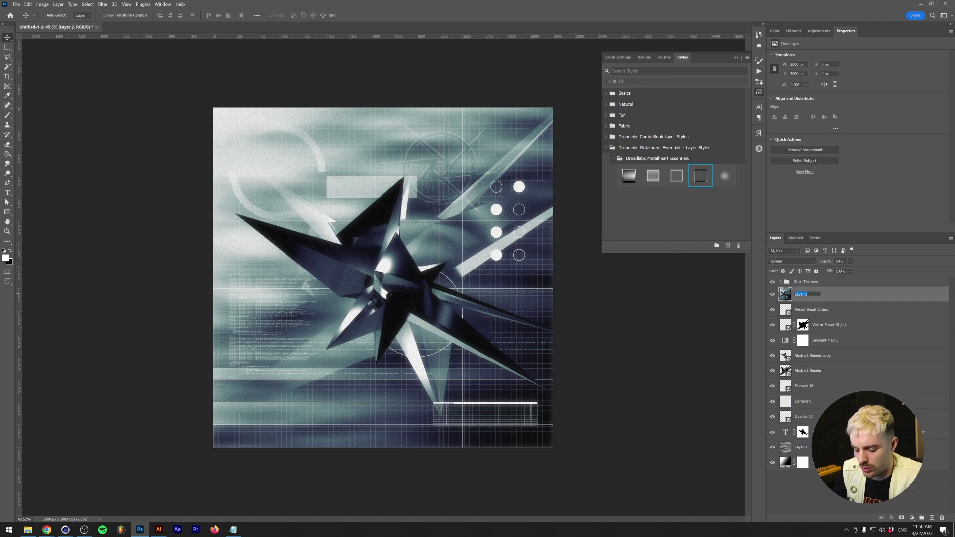
{"action": "double_click", "coordinate": [799, 294]}
{"action": "type", "text": "Glow"}
- Nest Glow and Grain Textures in a Modifications group and toggle its visibility to compare
{"action": "left_click", "coordinate": [800, 282], "text": "shift"}
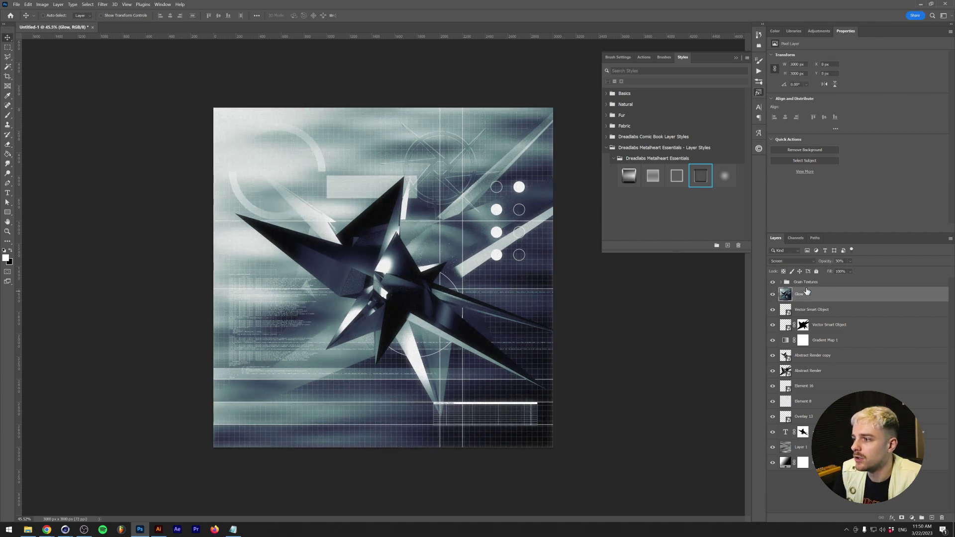
{"action": "key", "text": "ctrl+g"}
{"action": "double_click", "coordinate": [801, 282]}
{"action": "type", "text": "Modifications"}
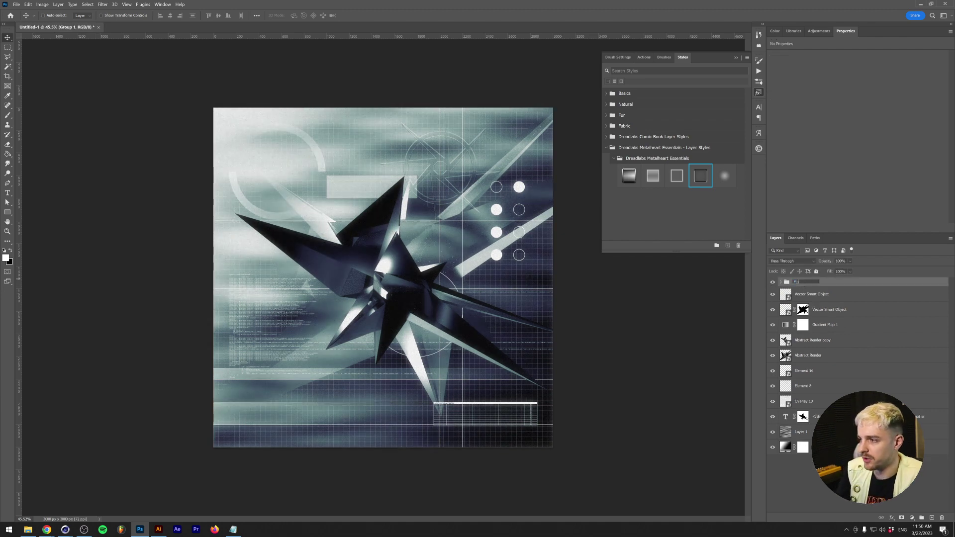
{"action": "key", "text": "Return"}
{"action": "left_click", "coordinate": [773, 282]}
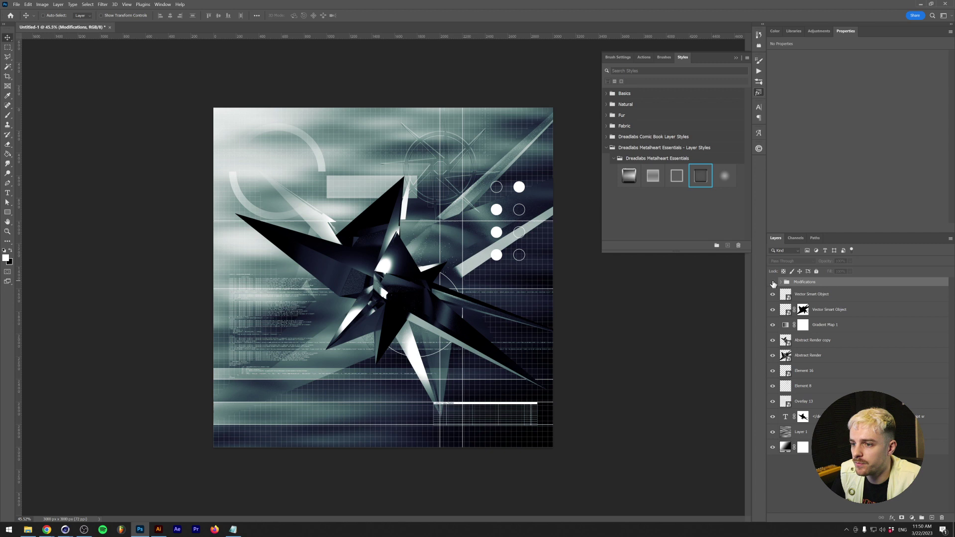
{"action": "left_click", "coordinate": [773, 283]}
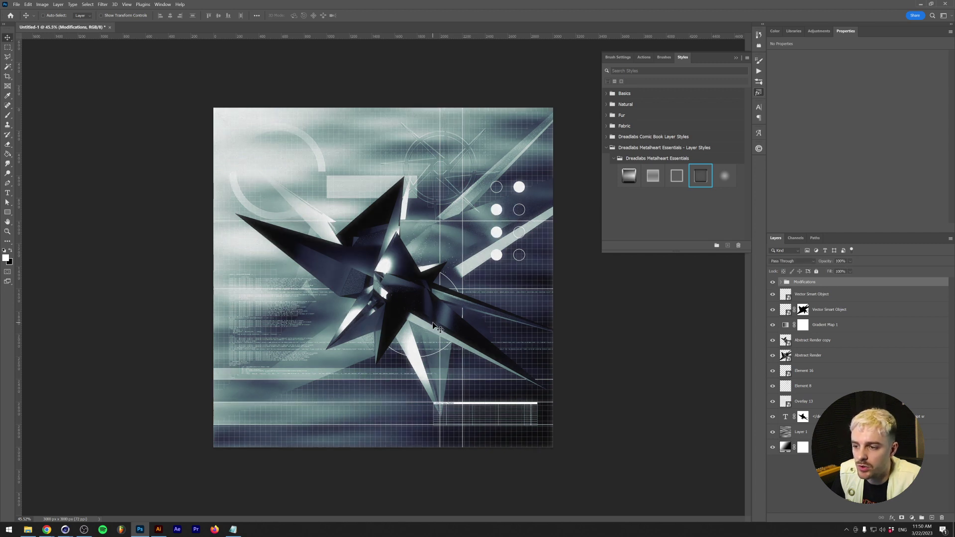
{"action": "scroll", "coordinate": [433, 327], "scroll_direction": "up", "scroll_amount": 1, "text": "alt"}
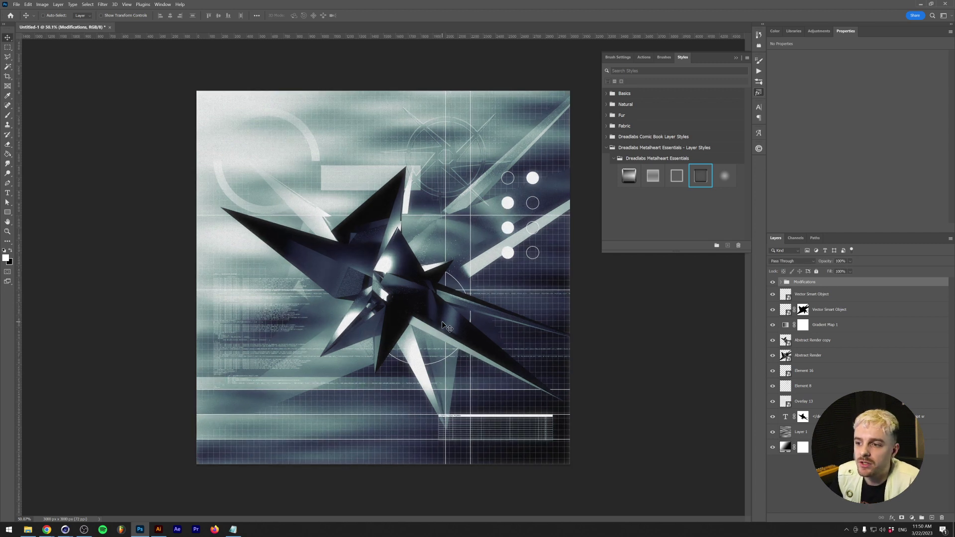